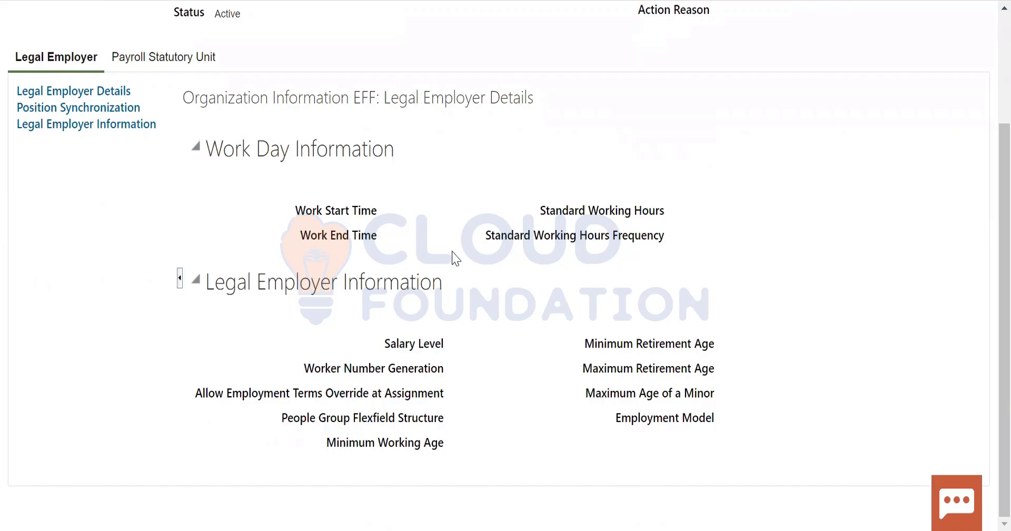
Review the legal employer's Position Synchronization settings, then switch to the legislative data group slide
{"action": "left_click", "coordinate": [47, 108]}
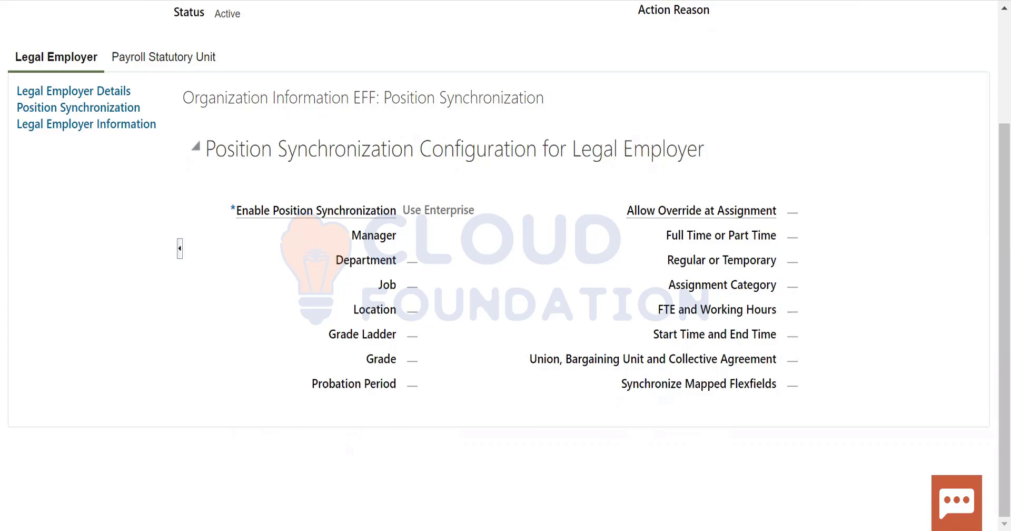
{"action": "key", "text": "alt+Tab"}
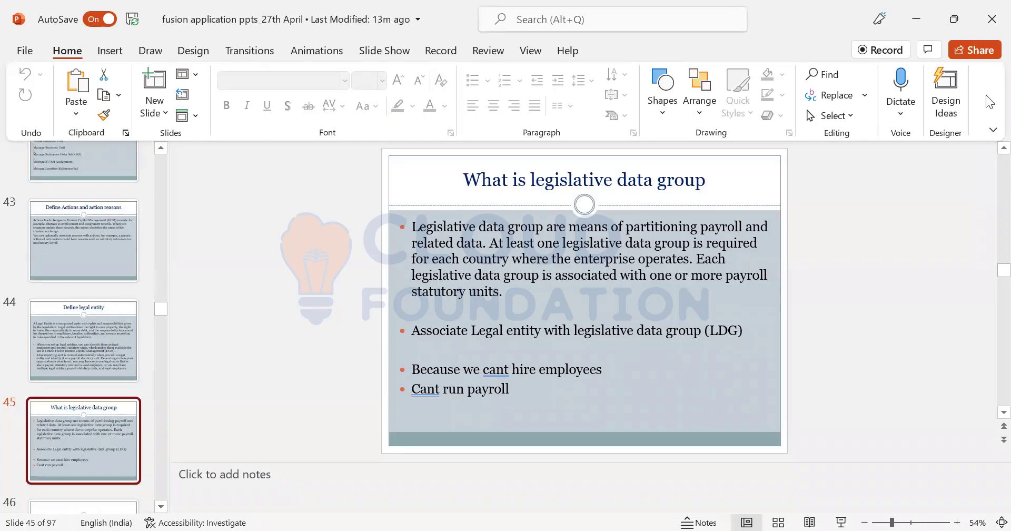
Leave the 'What is legislative data group' slide and return to the Oracle HCM browser
{"action": "key", "text": "alt+Tab"}
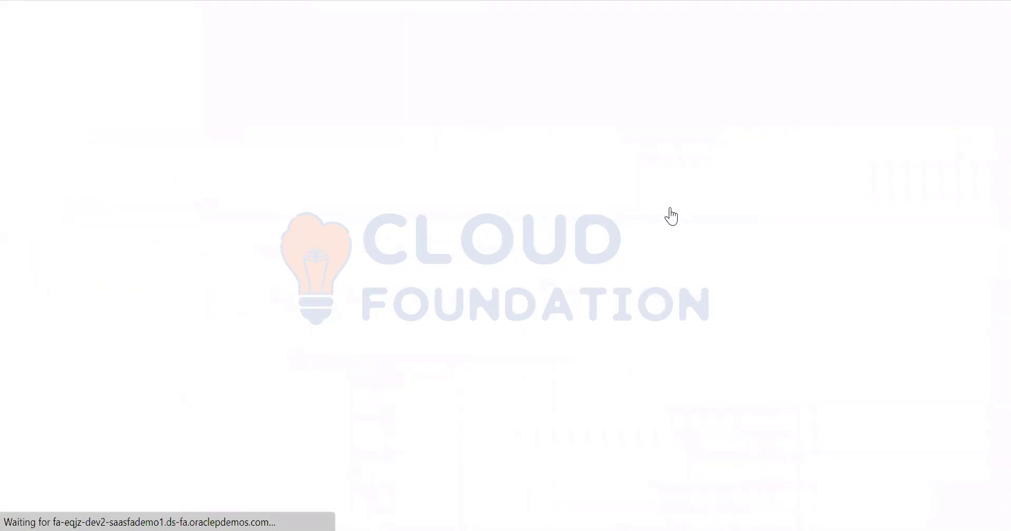
Navigate from the home page's work area to the Manage Legislative Data Groups page
{"action": "scroll", "coordinate": [729, 287], "scroll_direction": "down", "scroll_amount": 10}
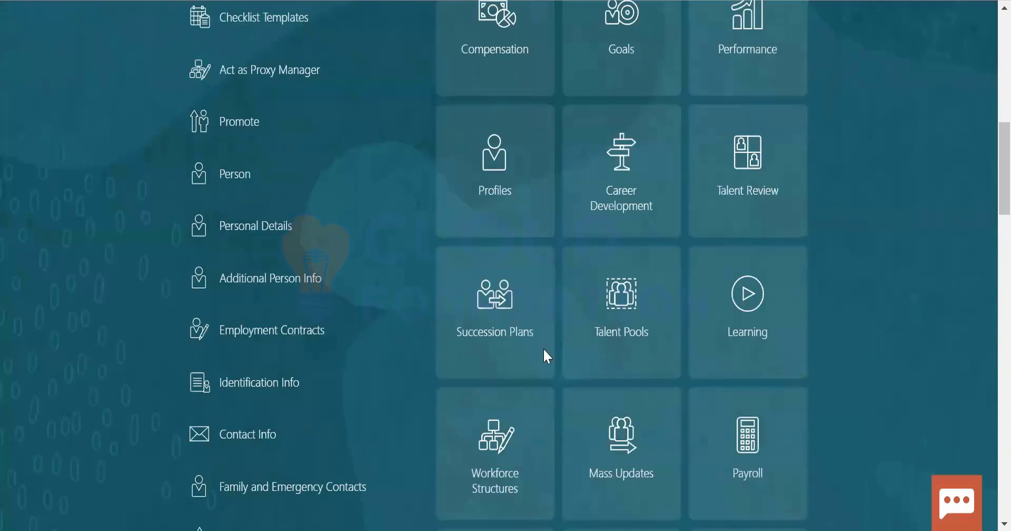
{"action": "scroll", "coordinate": [539, 356], "scroll_direction": "down", "scroll_amount": 3}
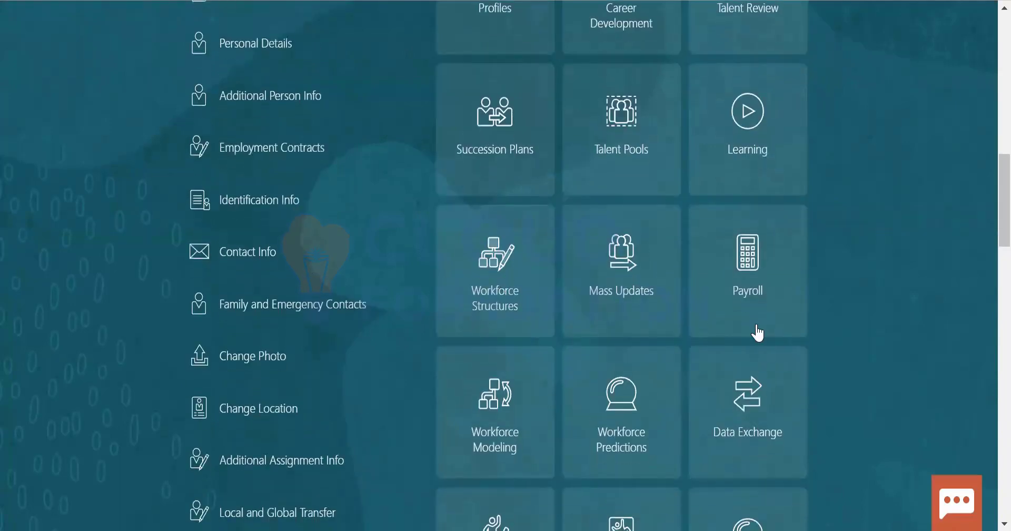
{"action": "left_click", "coordinate": [758, 333]}
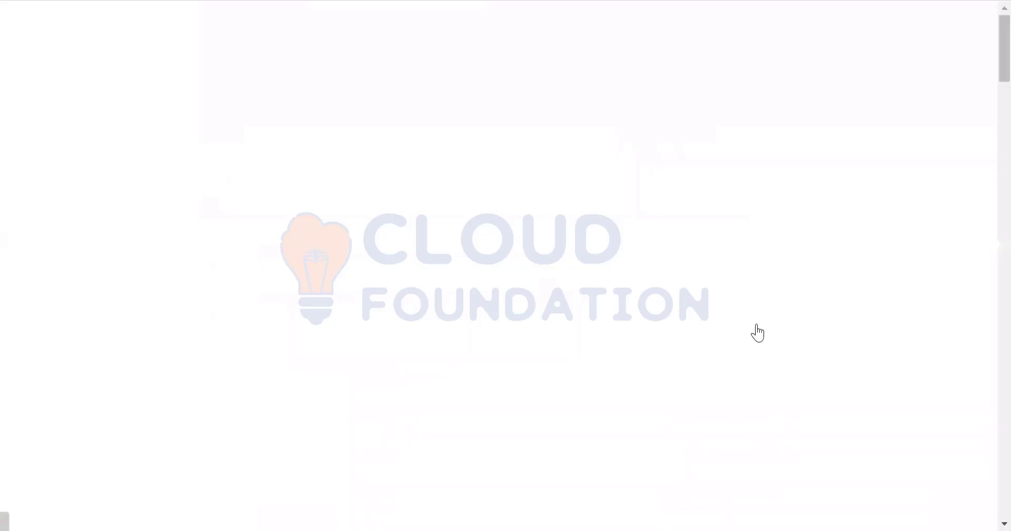
{"action": "scroll", "coordinate": [532, 281], "scroll_direction": "down", "scroll_amount": 15}
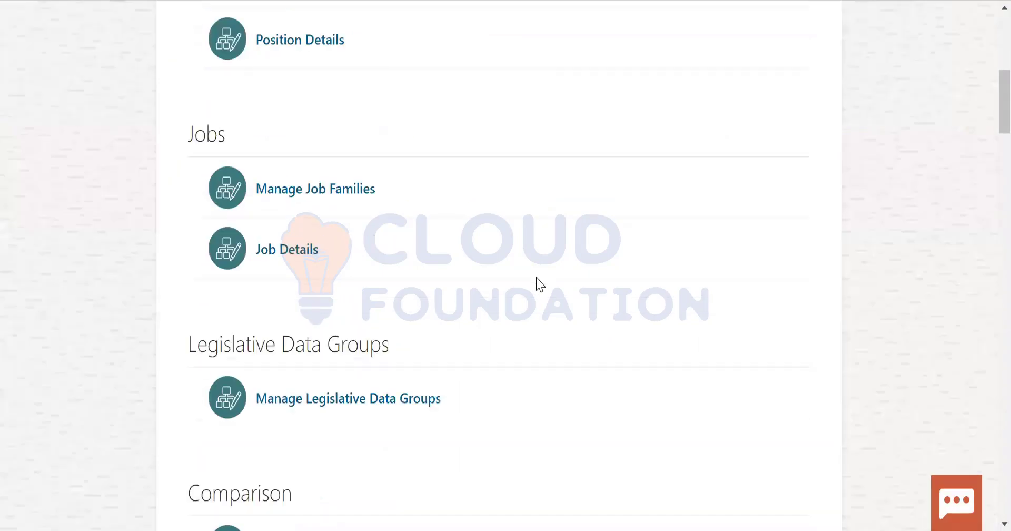
{"action": "left_click", "coordinate": [354, 65]}
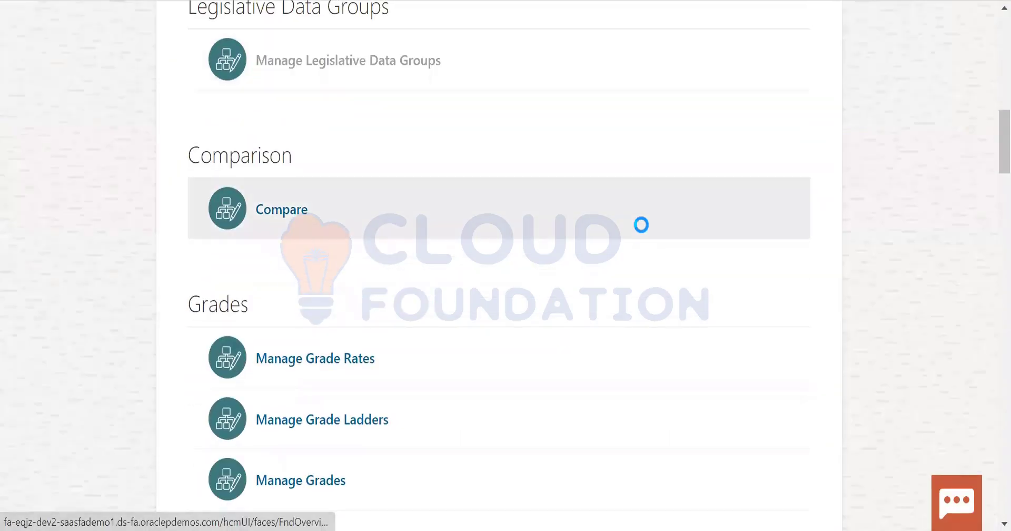
{"action": "scroll", "coordinate": [641, 225], "scroll_direction": "down", "scroll_amount": 9}
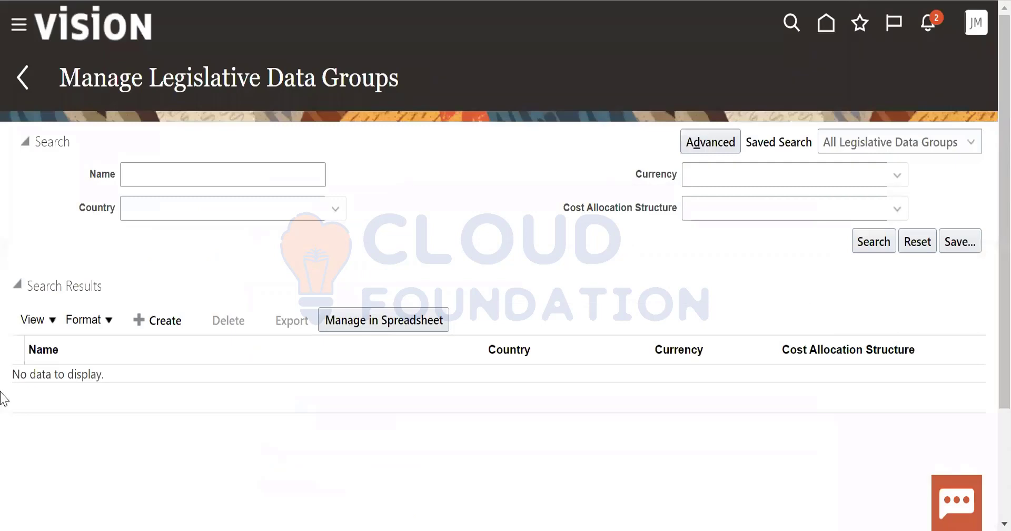
Start a new legislative data group and name it US_LDG
{"action": "left_click", "coordinate": [147, 321]}
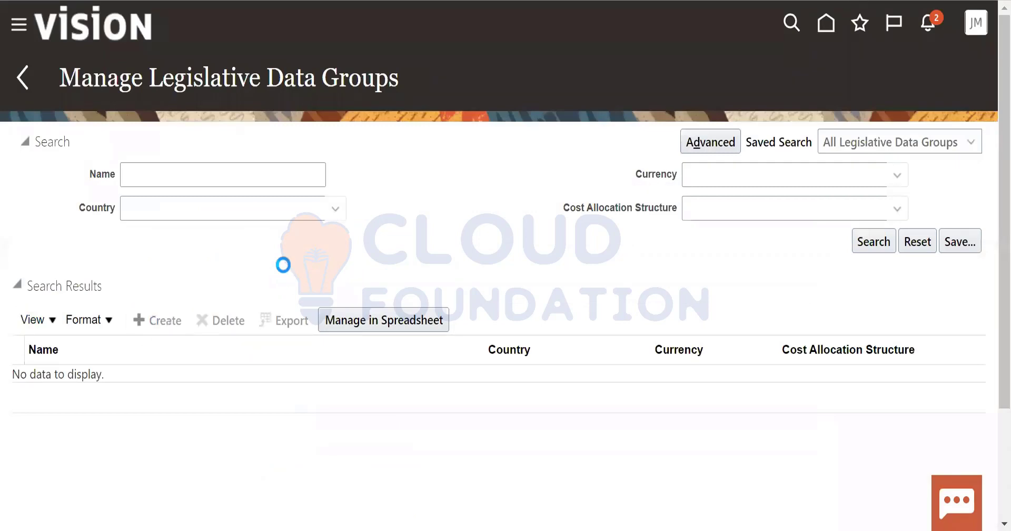
{"action": "left_click", "coordinate": [263, 172]}
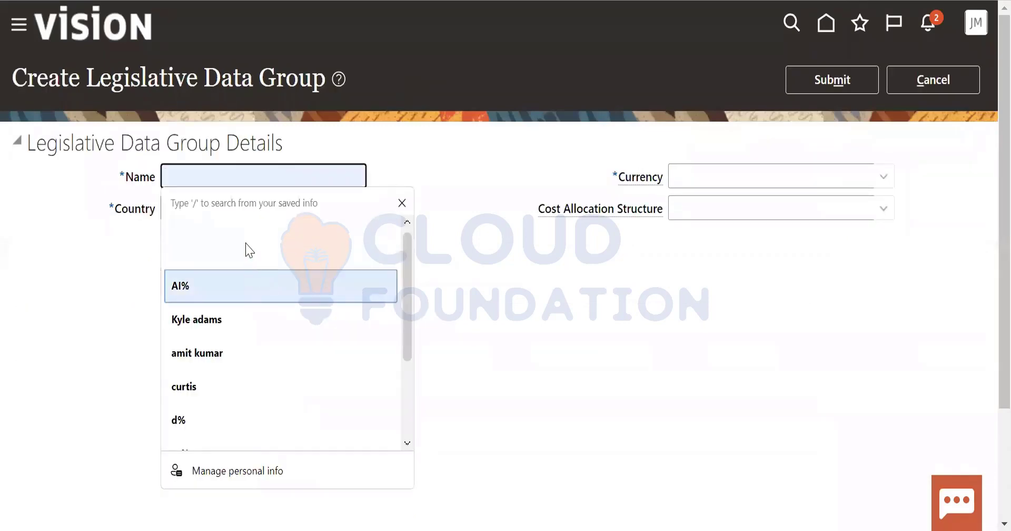
{"action": "left_click", "coordinate": [429, 220]}
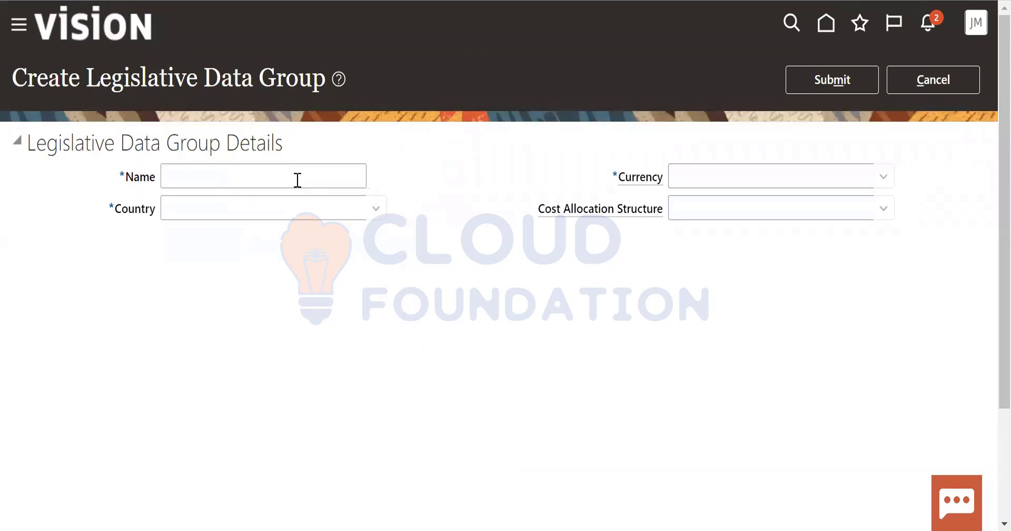
{"action": "left_click", "coordinate": [297, 179]}
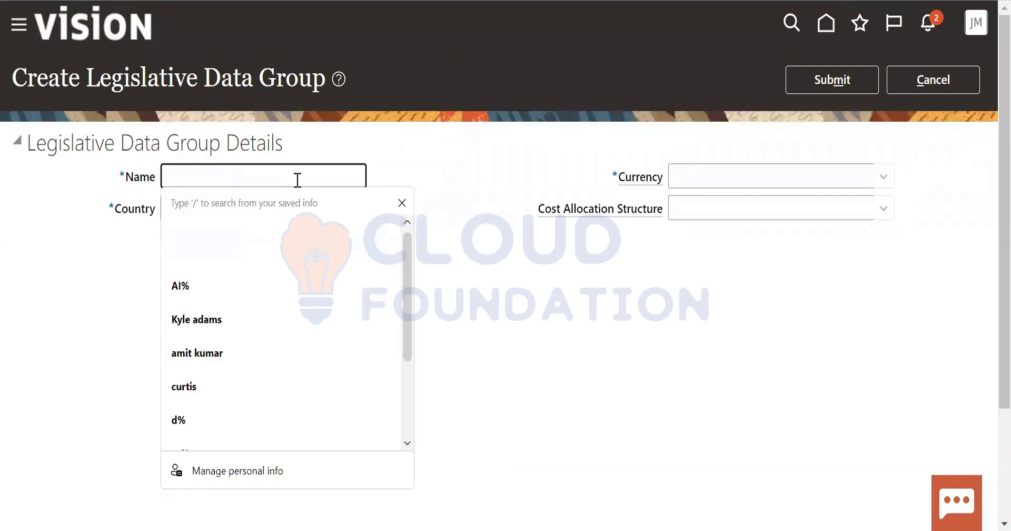
{"action": "type", "text": "us"}
{"action": "key", "text": "BackSpace"}
{"action": "key", "text": "BackSpace"}
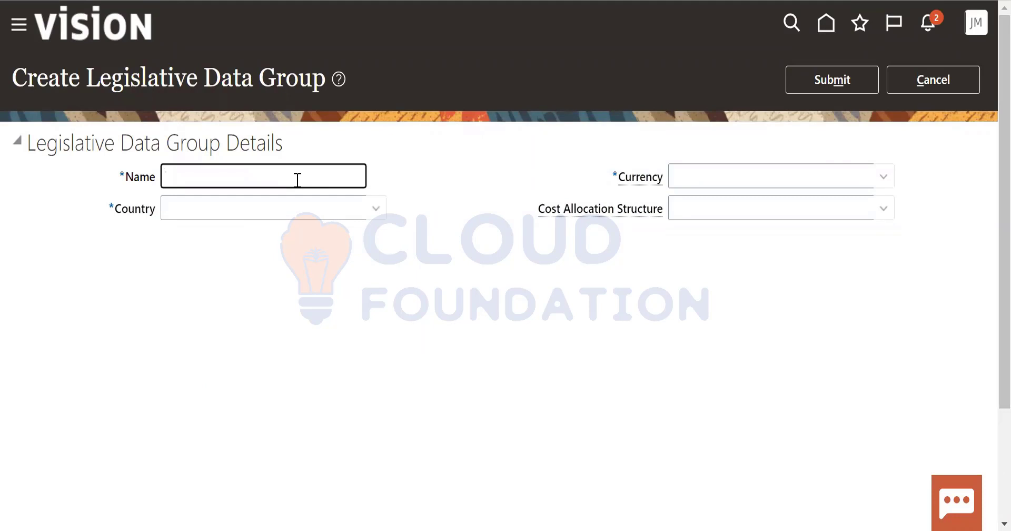
{"action": "type", "text": "US_LDG"}
Set the group's currency to US Dollar through the currency search
{"action": "left_click", "coordinate": [747, 181]}
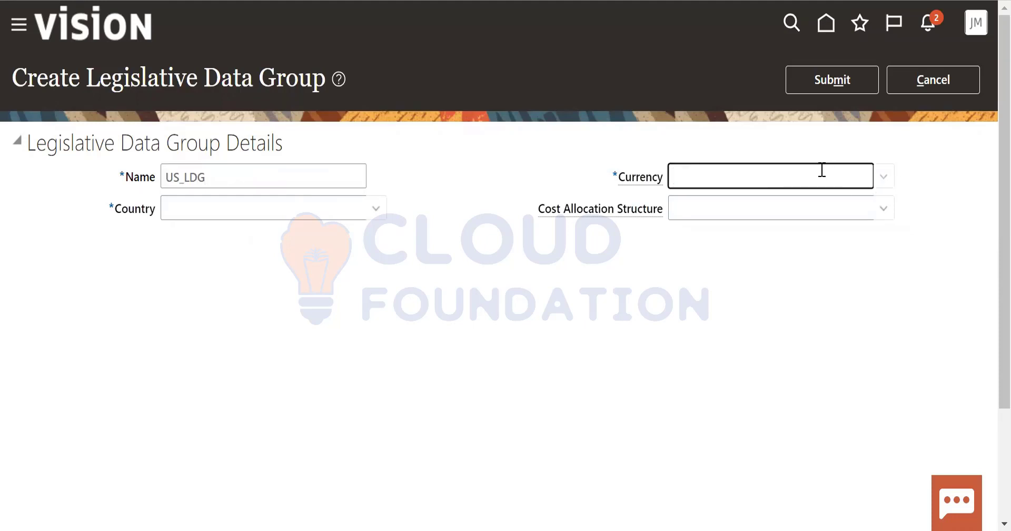
{"action": "type", "text": "US"}
{"action": "left_click", "coordinate": [884, 180]}
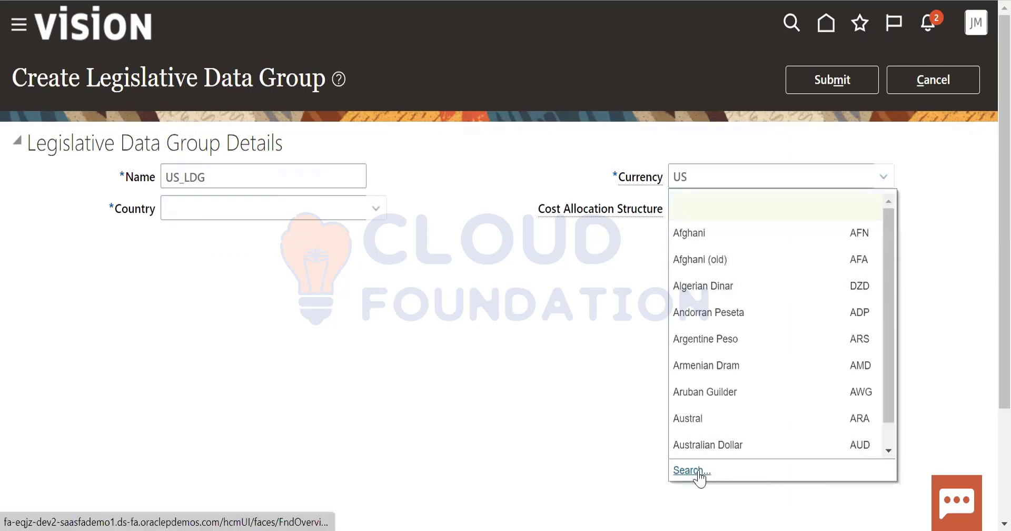
{"action": "left_click", "coordinate": [702, 477]}
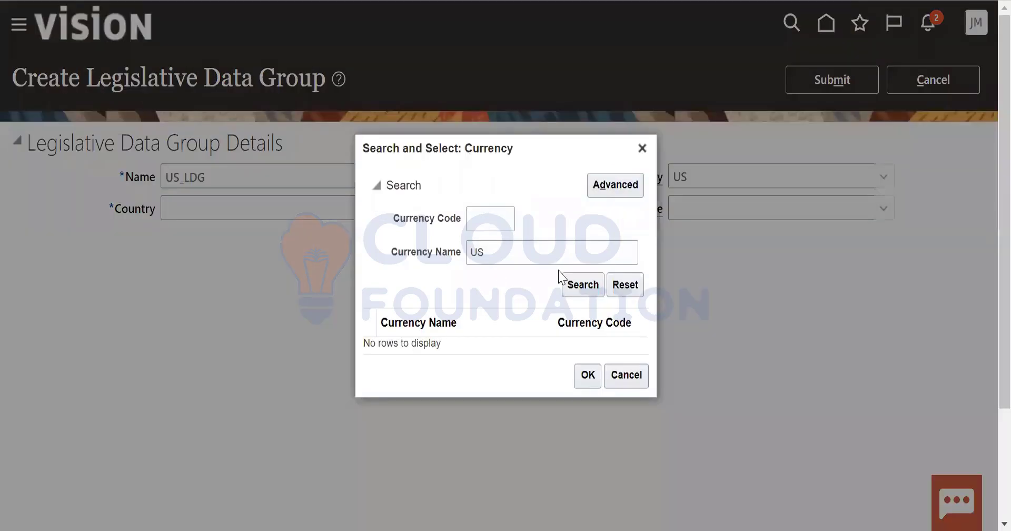
{"action": "left_click", "coordinate": [575, 284]}
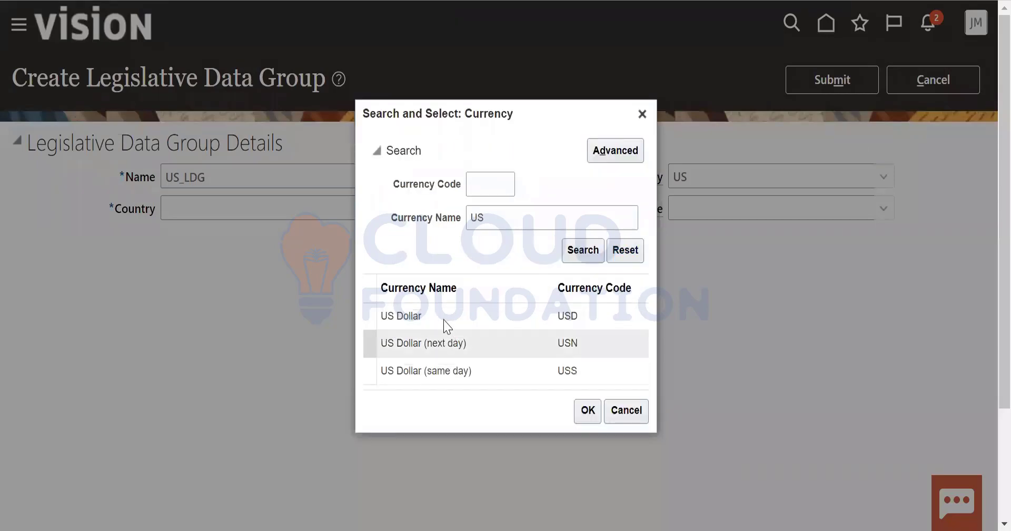
{"action": "left_click", "coordinate": [444, 316]}
{"action": "left_click", "coordinate": [586, 413]}
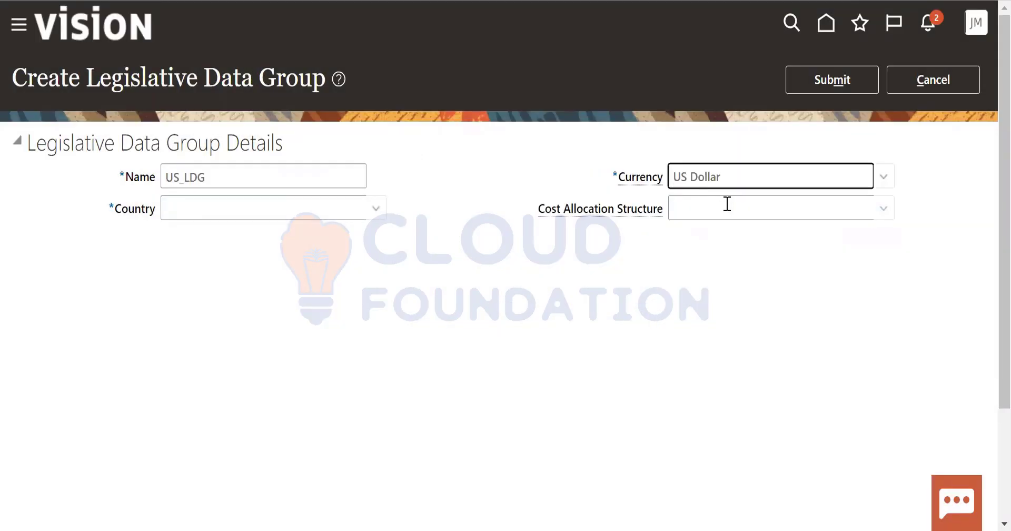
Replace India with US in the Country field and search countries for US
{"action": "left_click", "coordinate": [362, 205]}
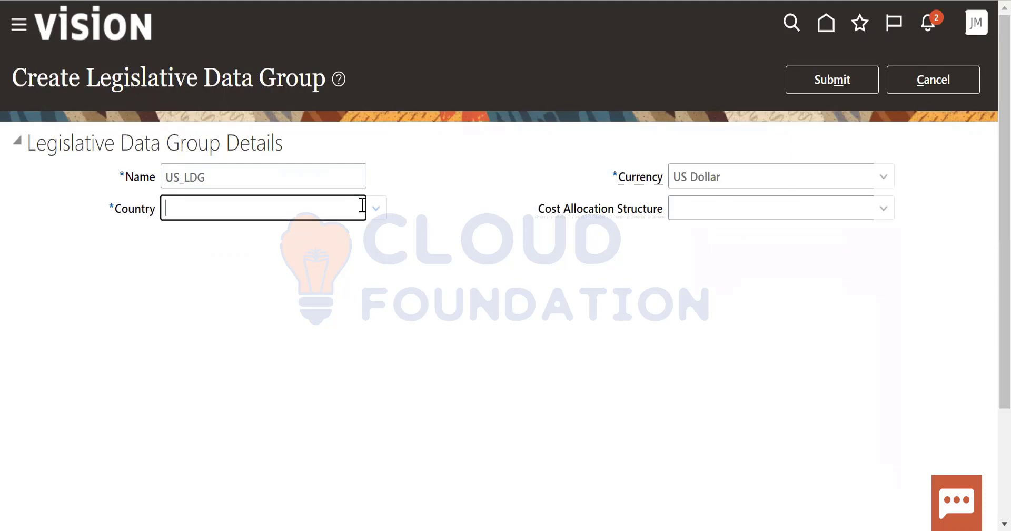
{"action": "left_click", "coordinate": [253, 280]}
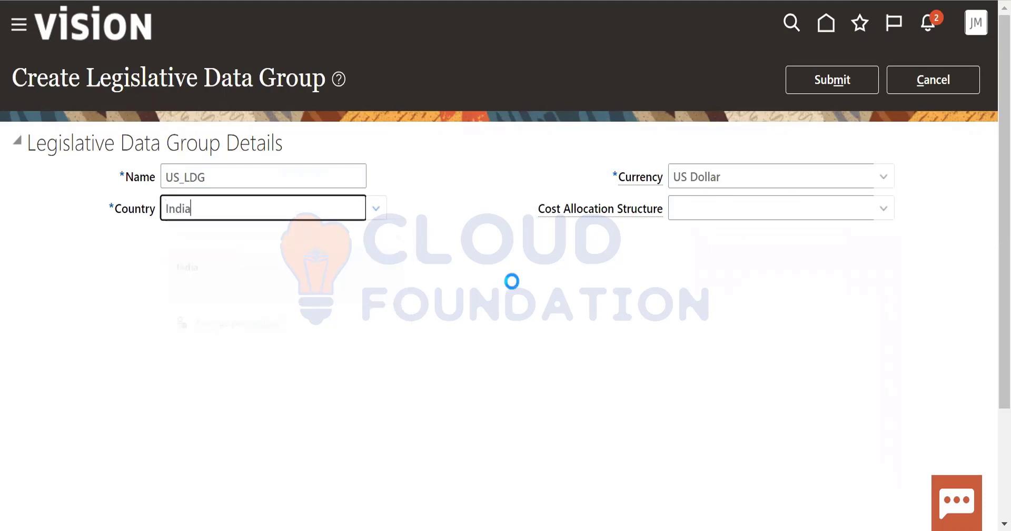
{"action": "left_click", "coordinate": [272, 208]}
{"action": "key", "text": "BackSpace"}
{"action": "key", "text": "BackSpace"}
{"action": "key", "text": "BackSpace"}
{"action": "key", "text": "BackSpace"}
{"action": "key", "text": "BackSpace"}
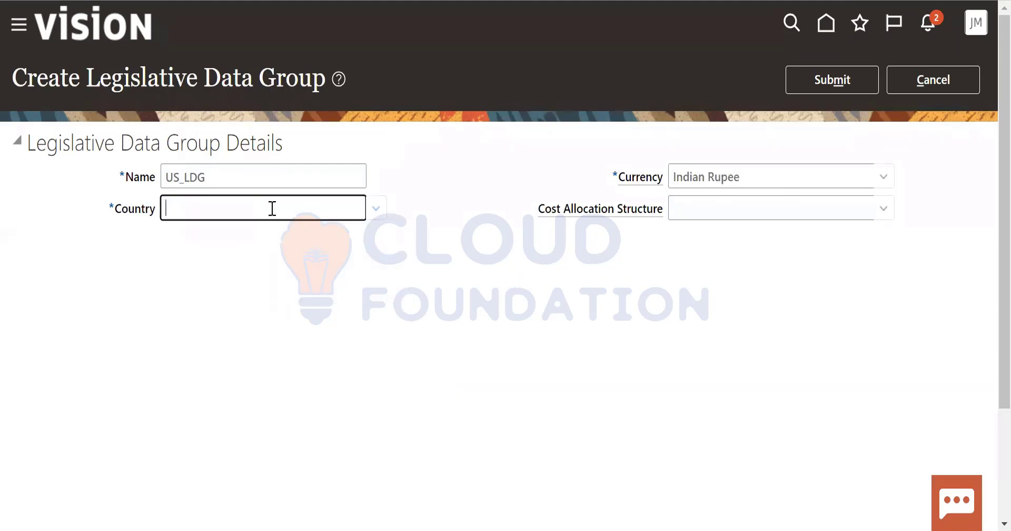
{"action": "type", "text": "US"}
{"action": "left_click", "coordinate": [344, 304]}
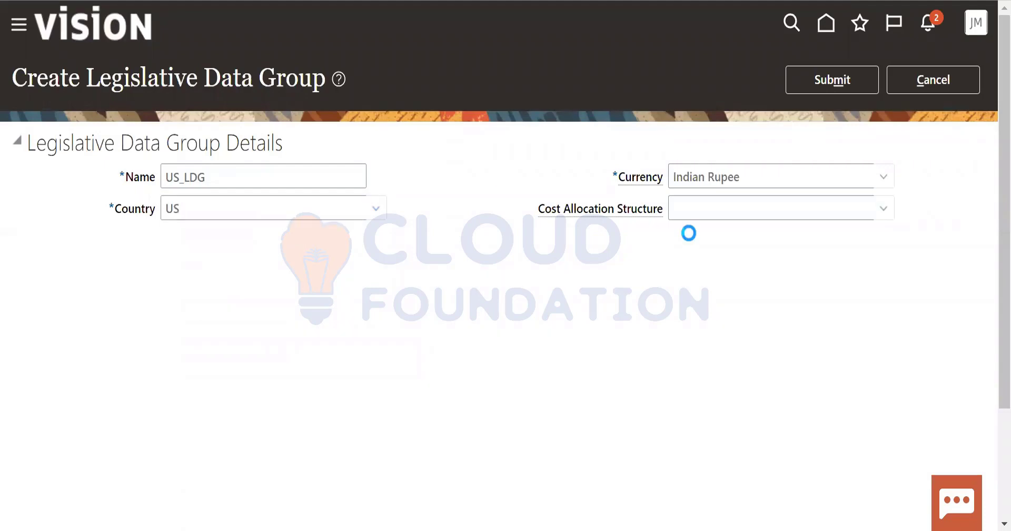
{"action": "left_click", "coordinate": [381, 208]}
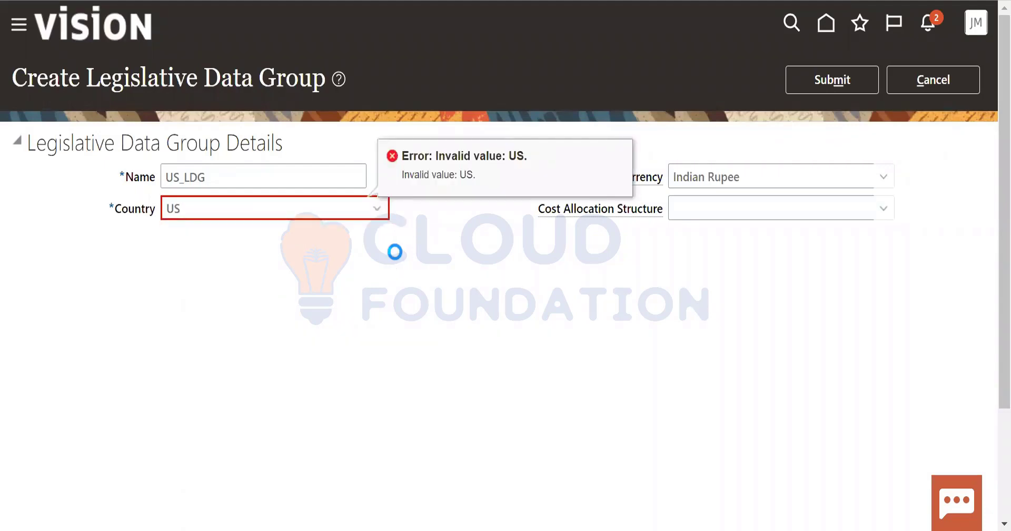
{"action": "left_click", "coordinate": [270, 305]}
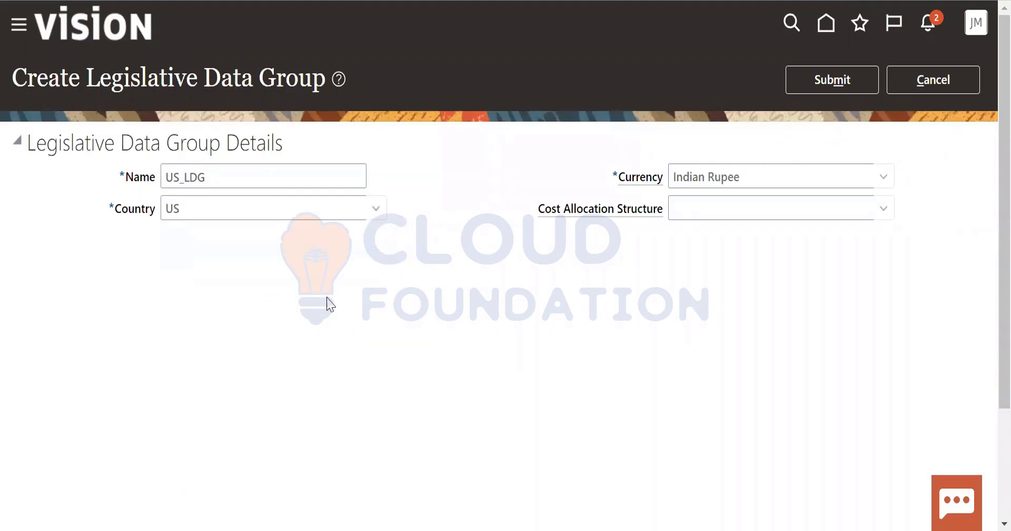
{"action": "left_click", "coordinate": [560, 274]}
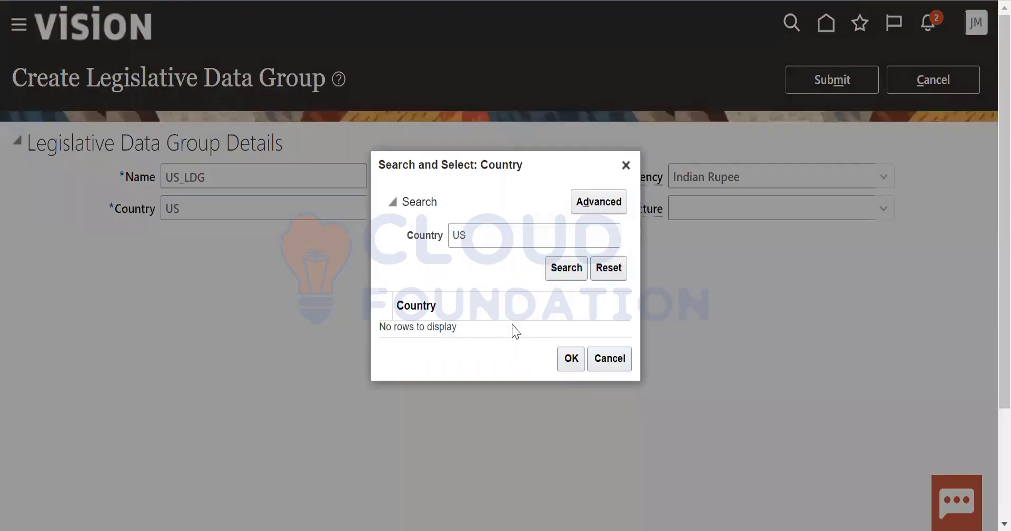
{"action": "left_click", "coordinate": [517, 243]}
{"action": "left_click", "coordinate": [567, 274]}
Pick United States from a 'United%' country search, then submit US_LDG and confirm
{"action": "left_click", "coordinate": [507, 236]}
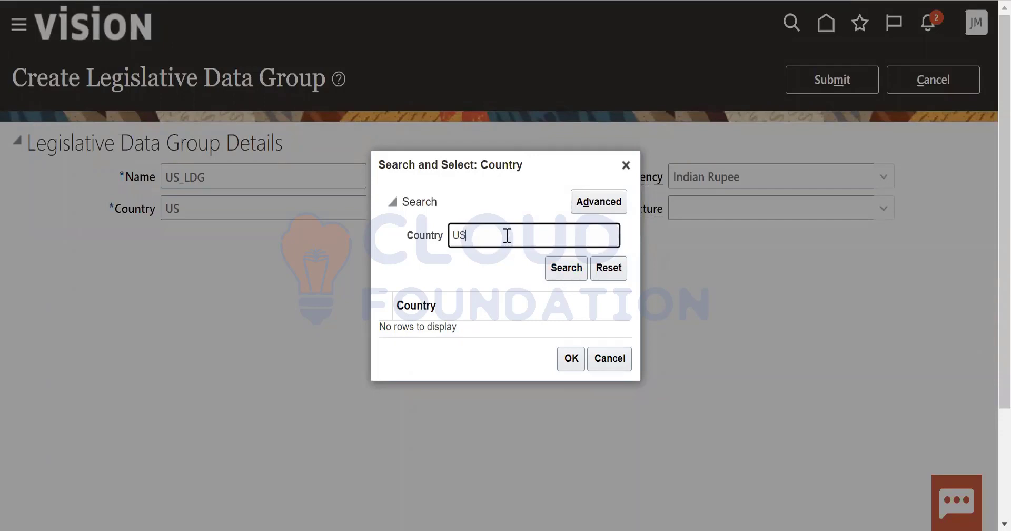
{"action": "type", "text": "$"}
{"action": "left_click", "coordinate": [563, 272]}
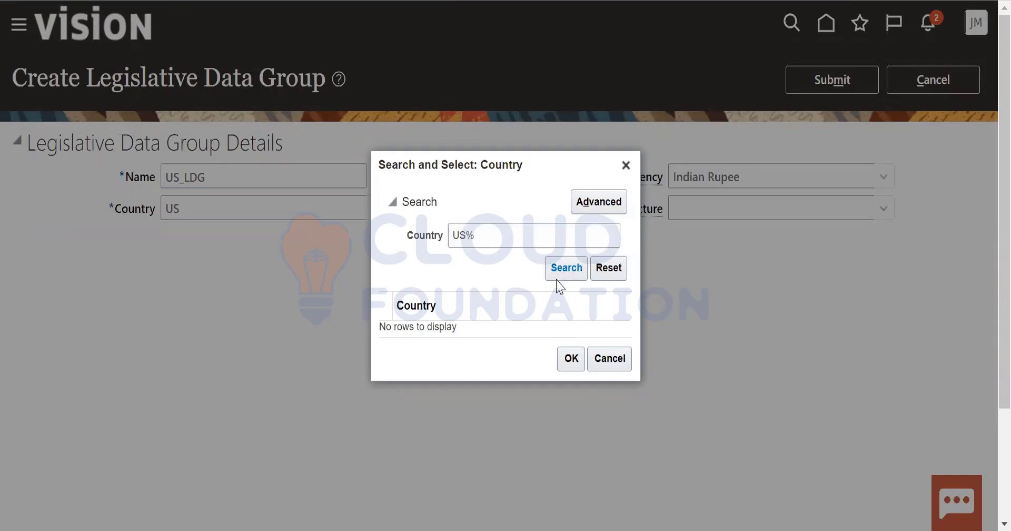
{"action": "left_click", "coordinate": [564, 271]}
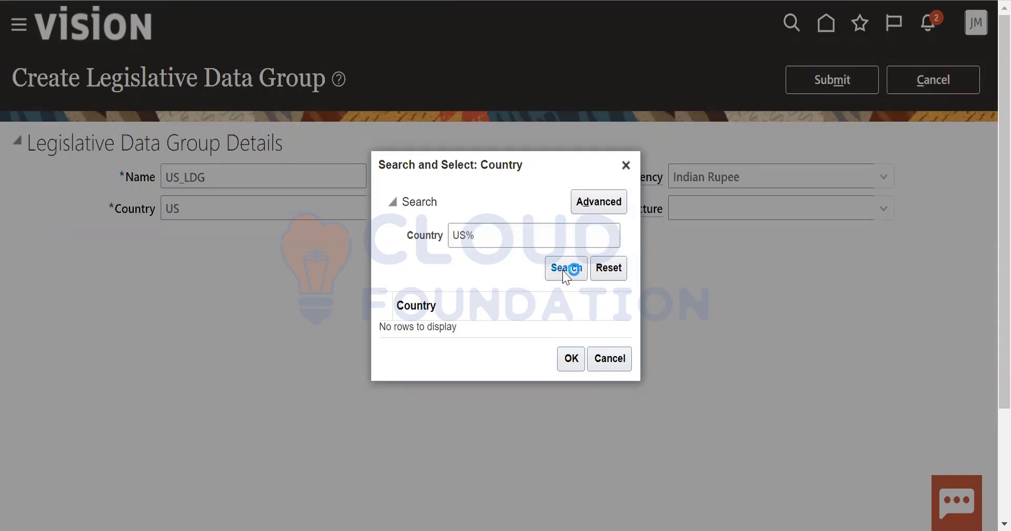
{"action": "left_click", "coordinate": [513, 235]}
{"action": "key", "text": "BackSpace"}
{"action": "key", "text": "BackSpace"}
{"action": "key", "text": "BackSpace"}
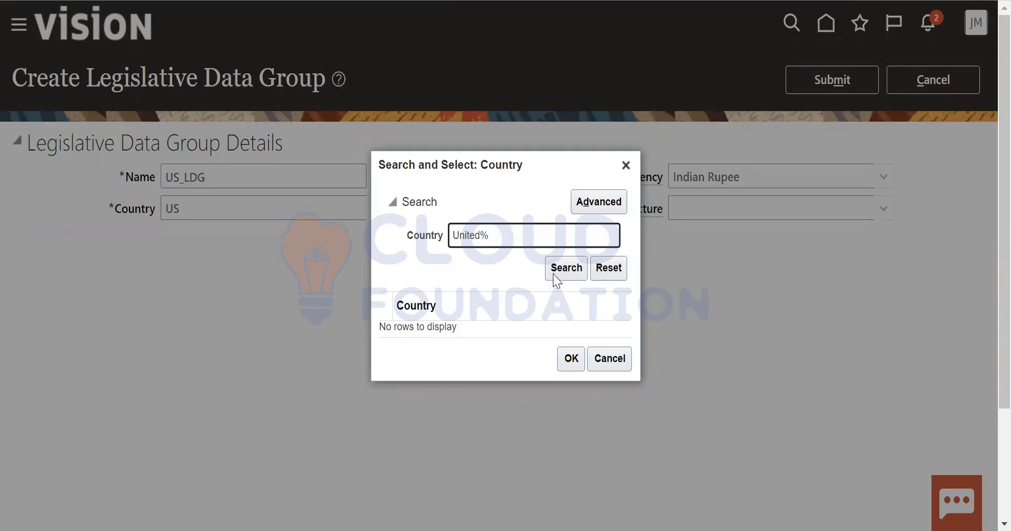
{"action": "left_click", "coordinate": [575, 264]}
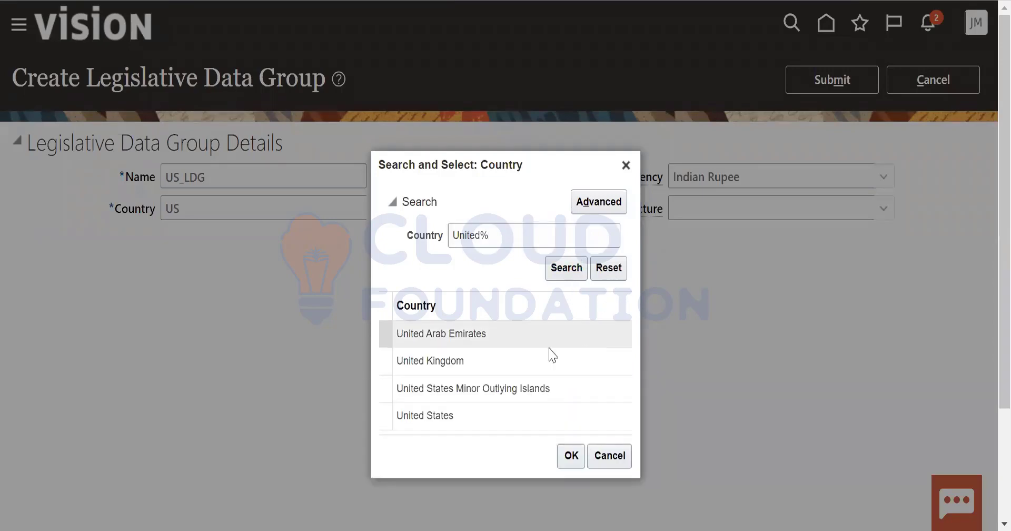
{"action": "left_click", "coordinate": [467, 364]}
{"action": "left_click", "coordinate": [452, 415]}
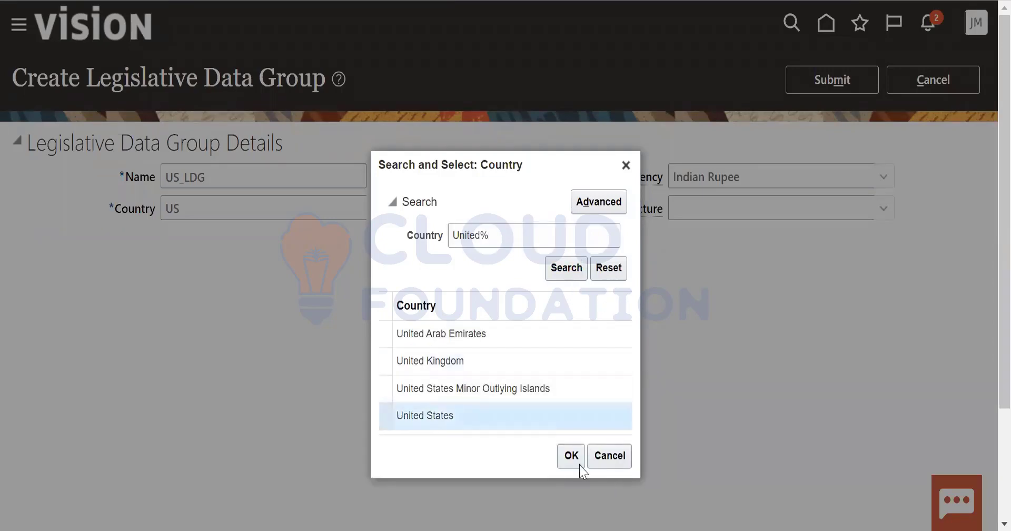
{"action": "left_click", "coordinate": [572, 455]}
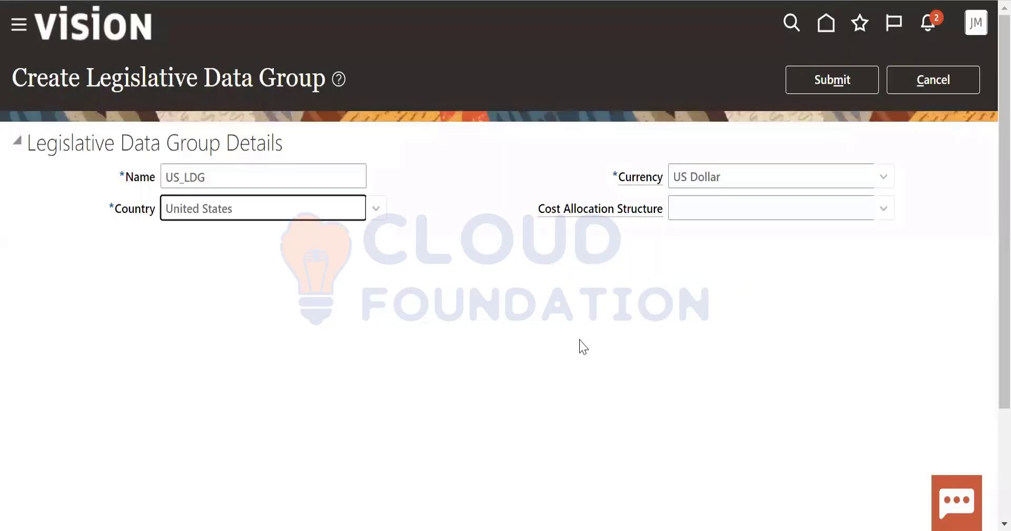
{"action": "left_click", "coordinate": [827, 80]}
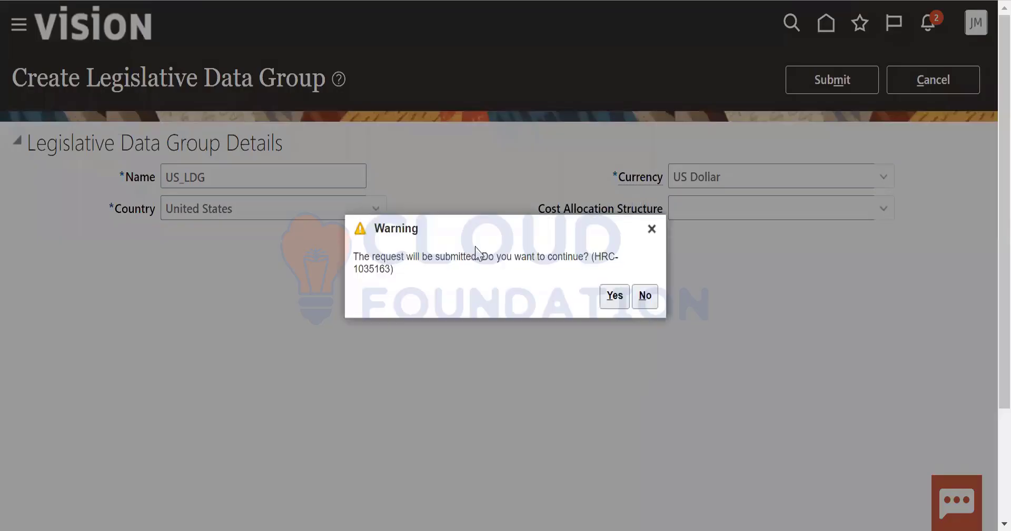
{"action": "left_click", "coordinate": [616, 297]}
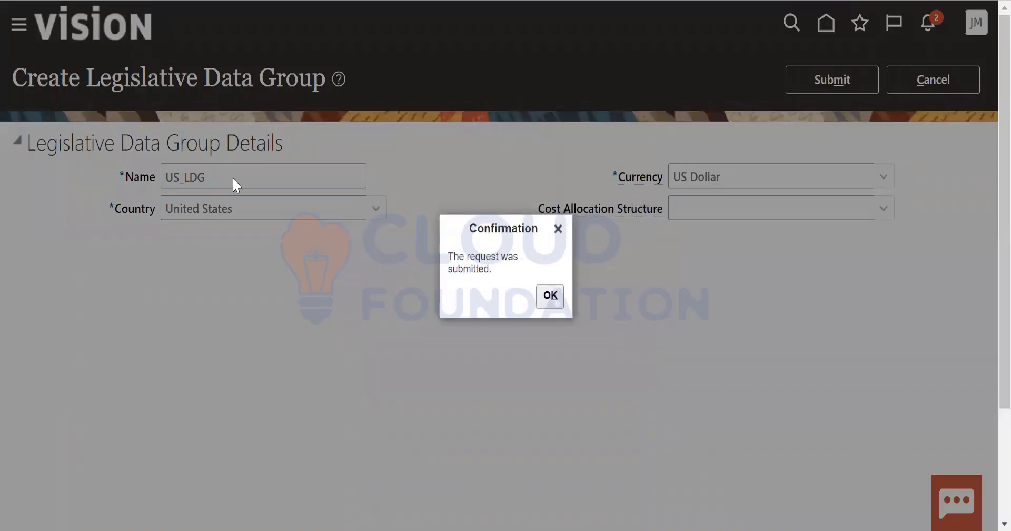
Dismiss the submission confirmation and scroll through the Workforce Structures task list
{"action": "left_click", "coordinate": [543, 298]}
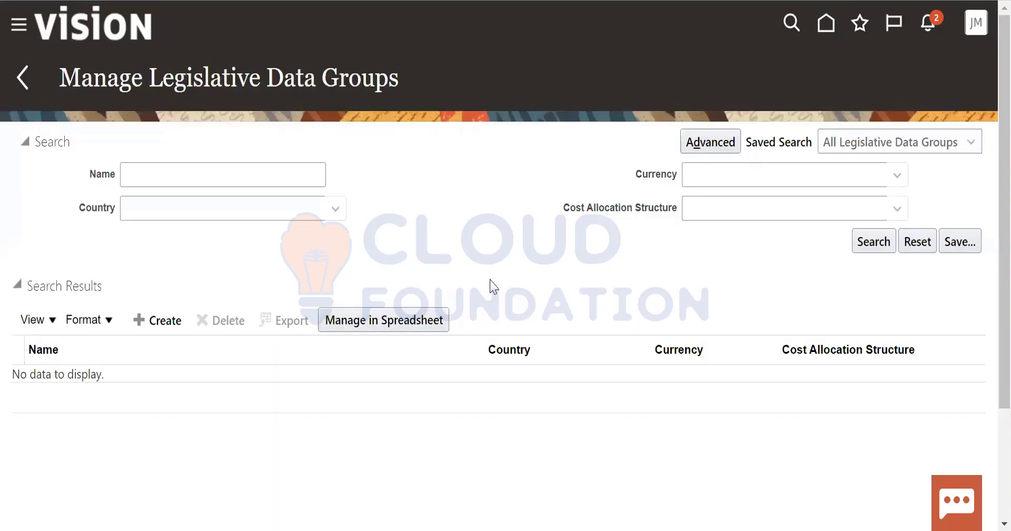
{"action": "left_click", "coordinate": [27, 89]}
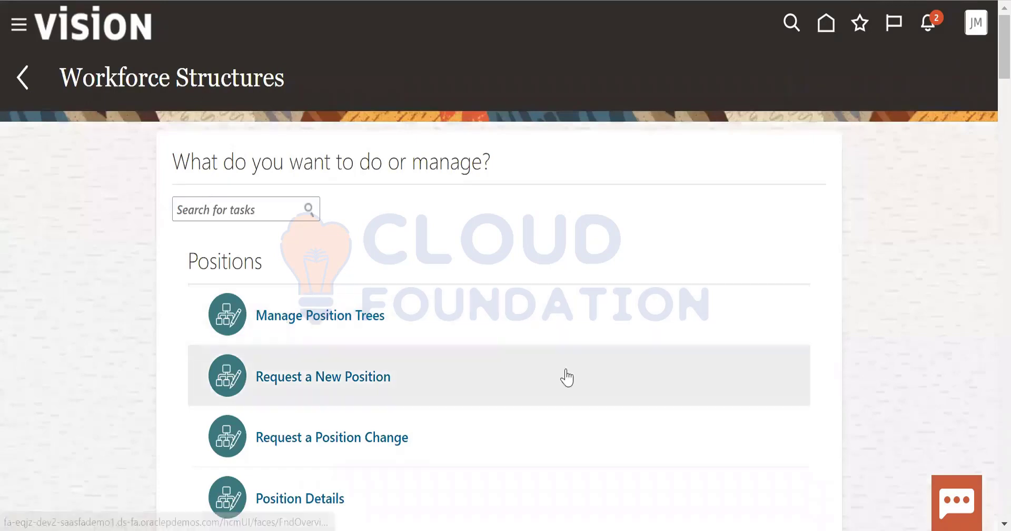
{"action": "scroll", "coordinate": [567, 375], "scroll_direction": "down", "scroll_amount": 10}
{"action": "scroll", "coordinate": [566, 374], "scroll_direction": "down", "scroll_amount": 18}
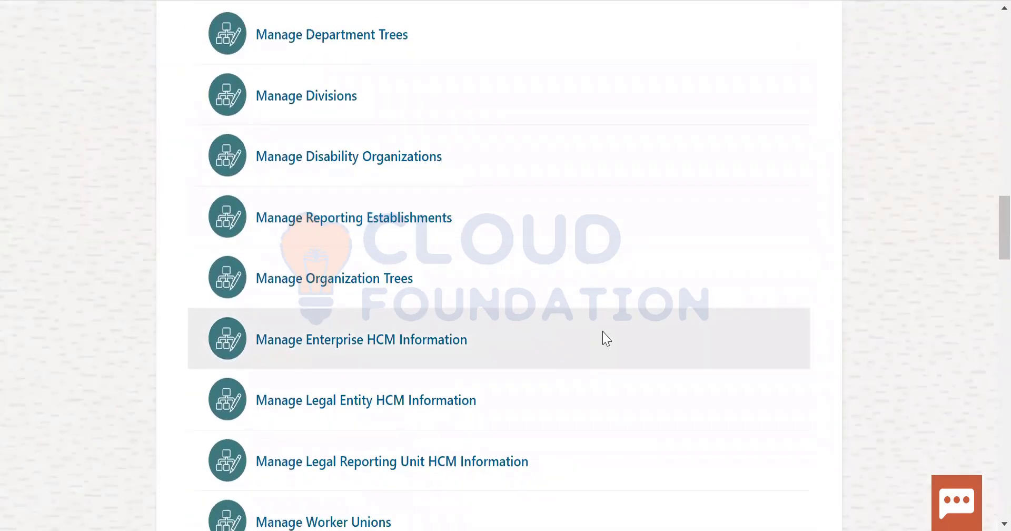
{"action": "scroll", "coordinate": [606, 339], "scroll_direction": "down", "scroll_amount": 10}
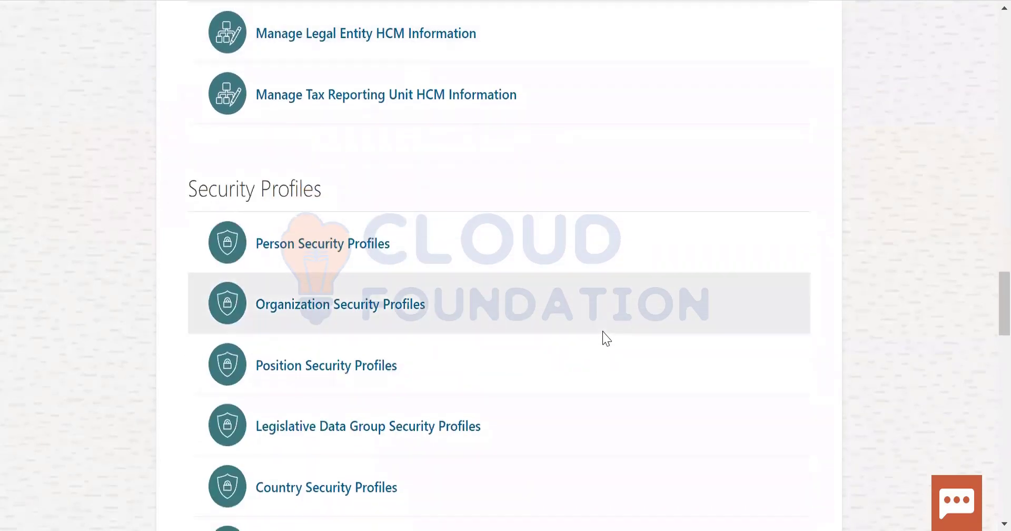
{"action": "scroll", "coordinate": [607, 338], "scroll_direction": "down", "scroll_amount": 15}
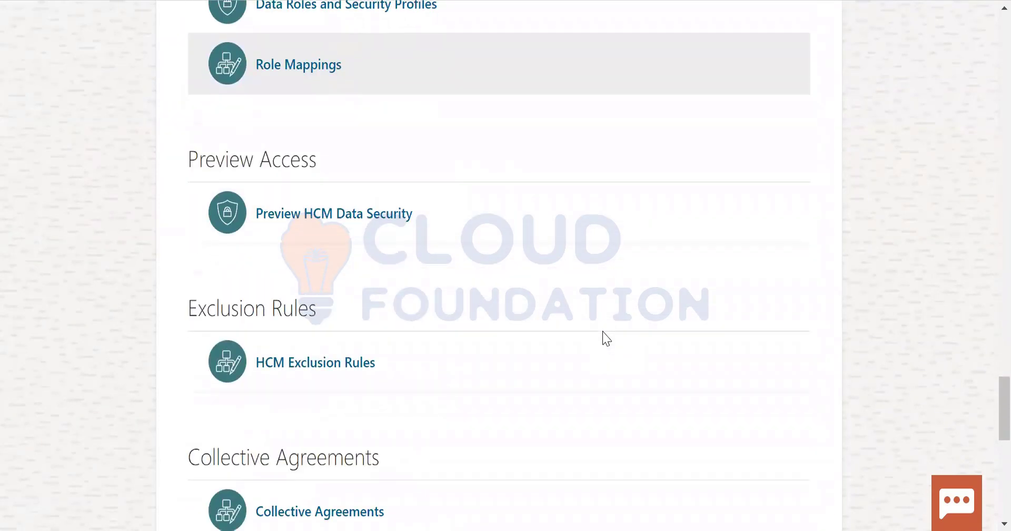
{"action": "scroll", "coordinate": [607, 338], "scroll_direction": "up", "scroll_amount": 3}
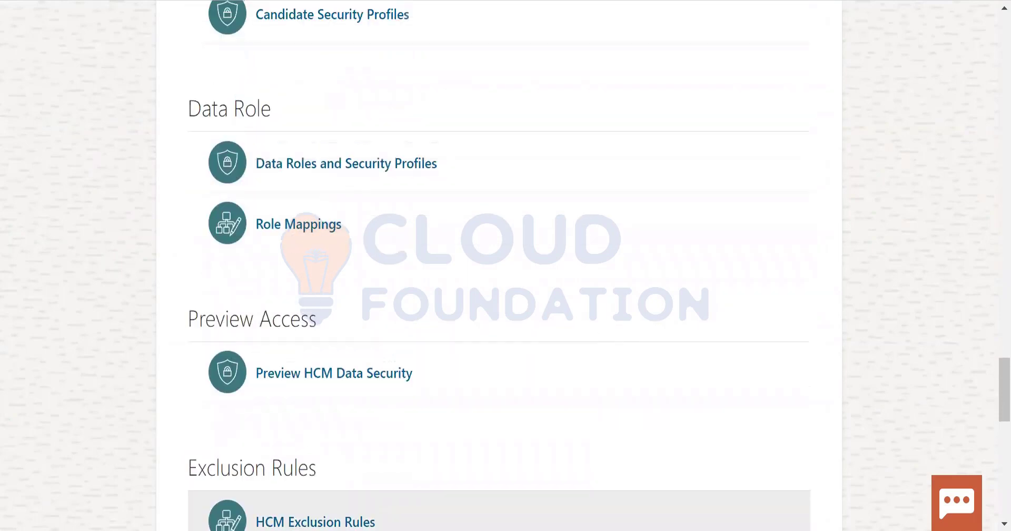
{"action": "key", "text": "alt+Tab"}
Display slide 47 'Enterprise HCM Information' and select its bullet list of settings
{"action": "left_click", "coordinate": [92, 387]}
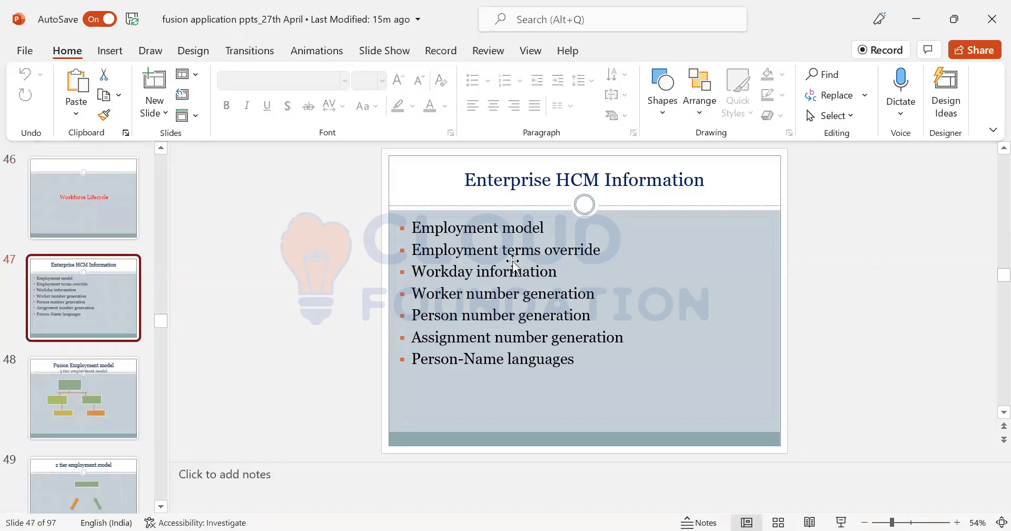
{"action": "left_click", "coordinate": [414, 295]}
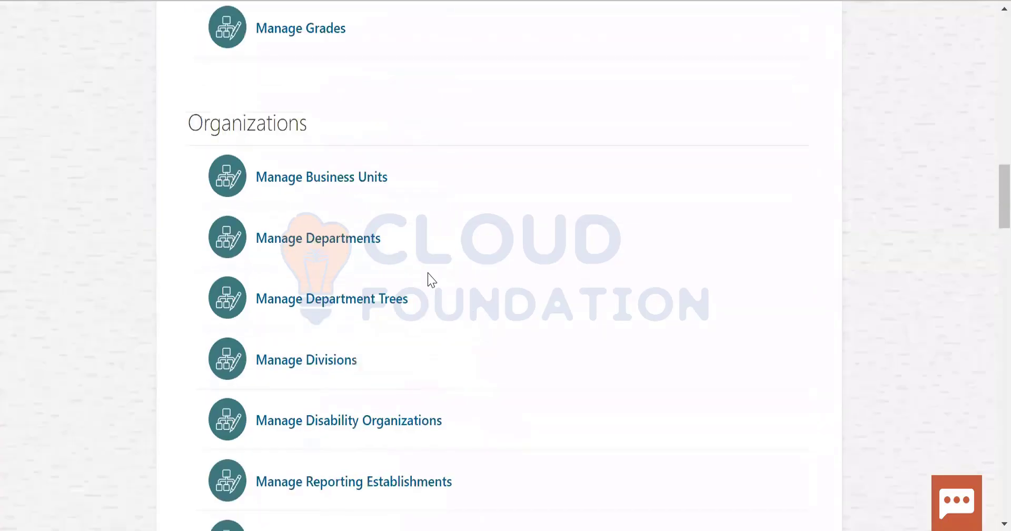
Scroll to the top of Workforce Structures and return to the HCM home page
{"action": "scroll", "coordinate": [427, 278], "scroll_direction": "up", "scroll_amount": 20}
{"action": "scroll", "coordinate": [428, 278], "scroll_direction": "up", "scroll_amount": 5}
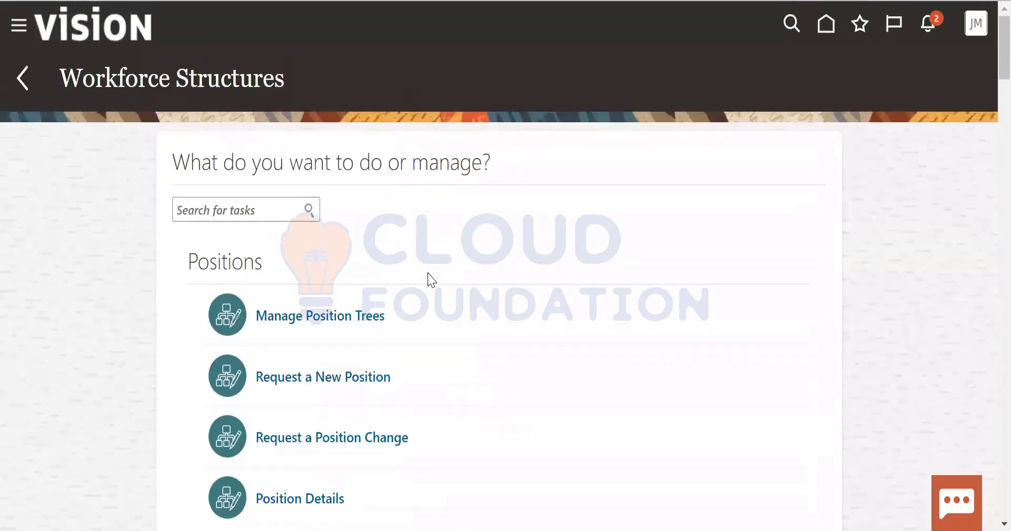
{"action": "left_click", "coordinate": [285, 213]}
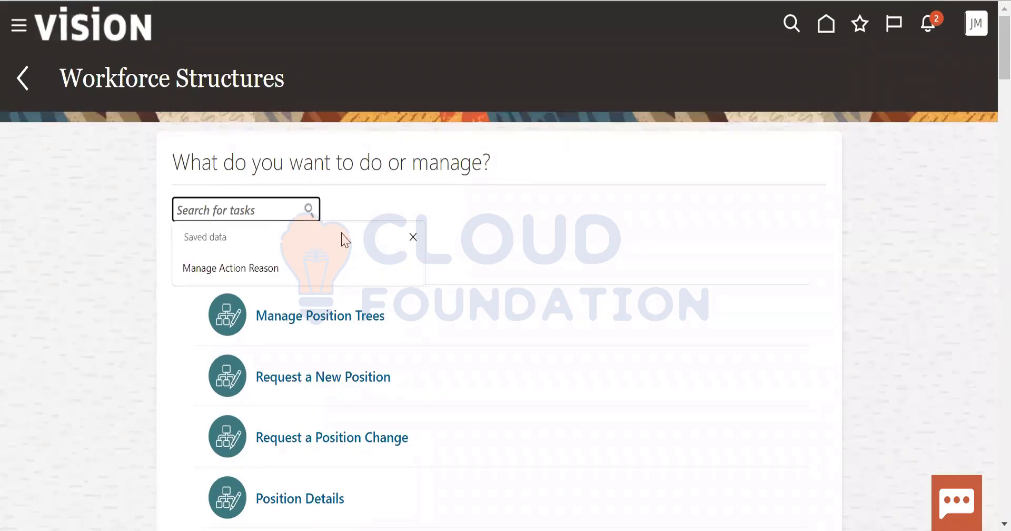
{"action": "left_click", "coordinate": [828, 28]}
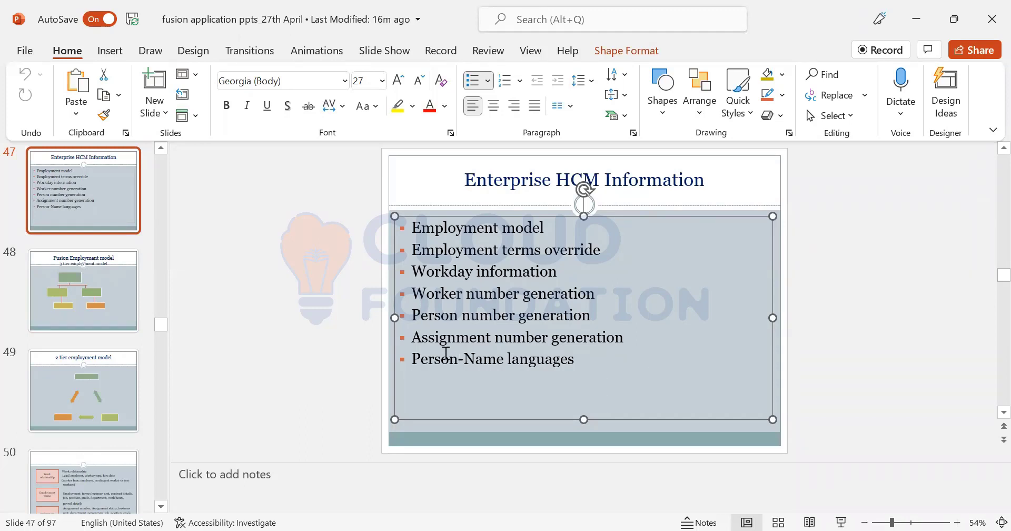
Highlight the 'Employment model' bullet on slide 47
{"action": "left_click_drag", "start_coordinate": [429, 228], "coordinate": [540, 227]}
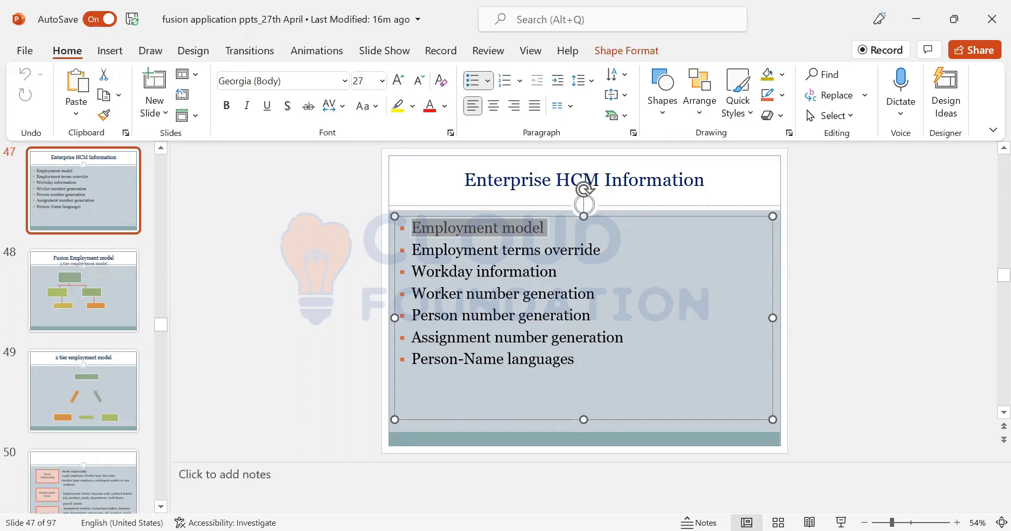
Compare the Fusion Employment model slide with slide 49, ending on '2 tier employment model'
{"action": "left_click", "coordinate": [114, 319]}
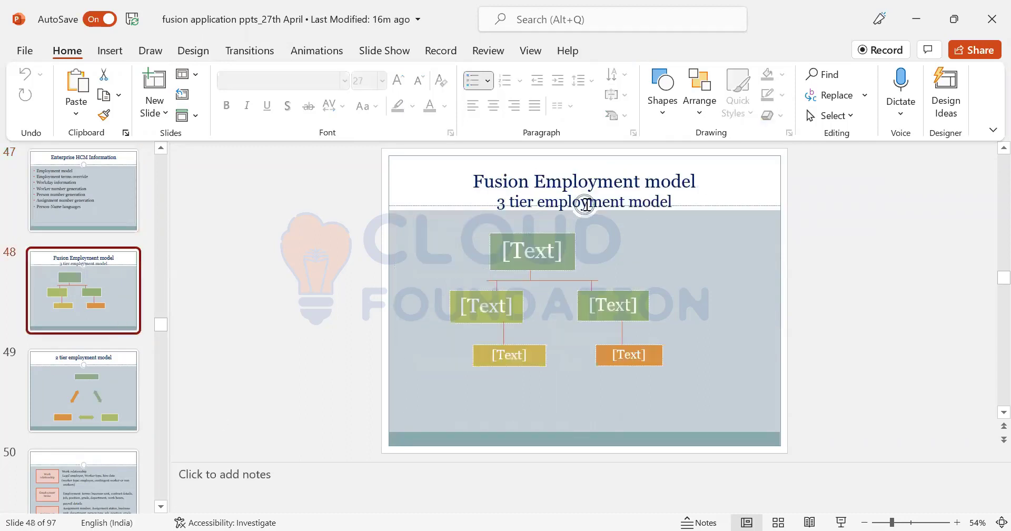
{"action": "left_click", "coordinate": [105, 405]}
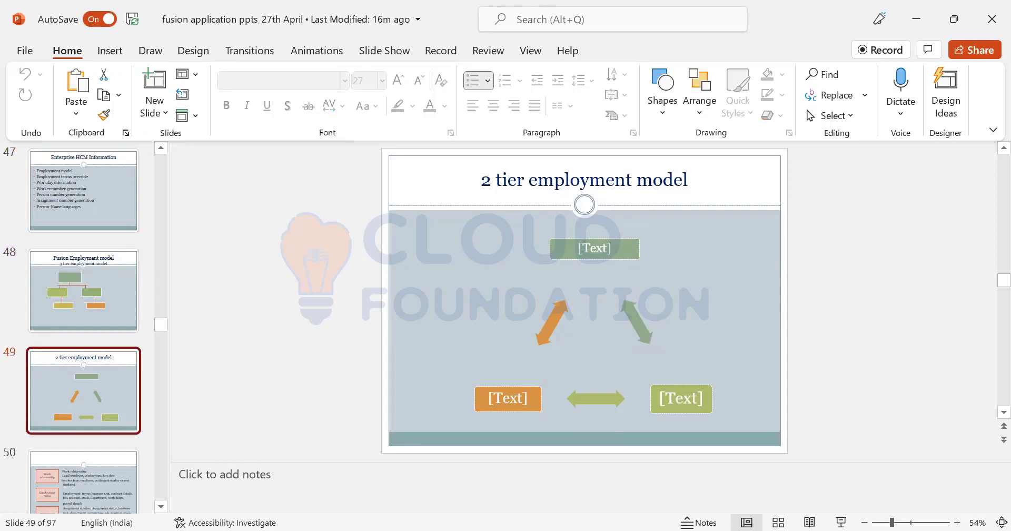
{"action": "scroll", "coordinate": [71, 188], "scroll_direction": "down", "scroll_amount": 2}
{"action": "left_click", "coordinate": [71, 187]}
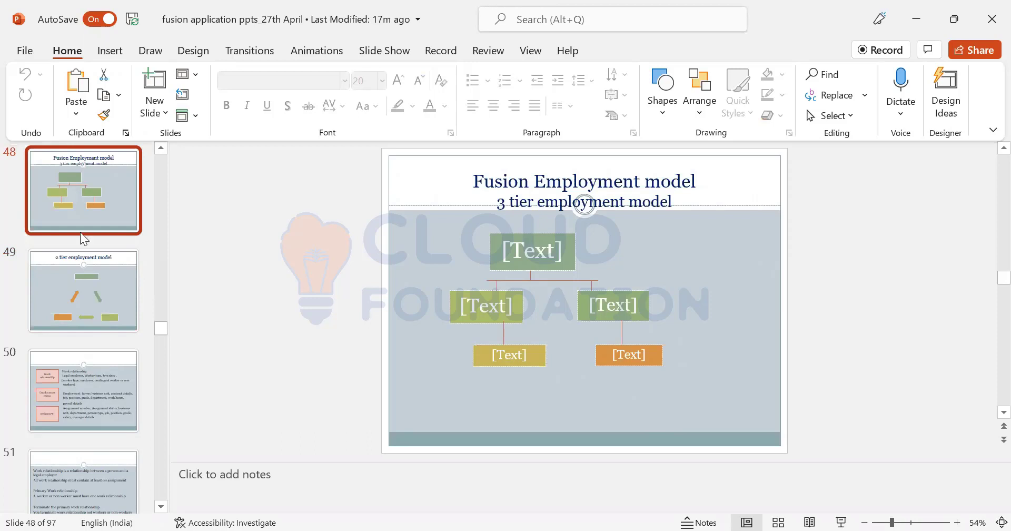
{"action": "left_click", "coordinate": [98, 269]}
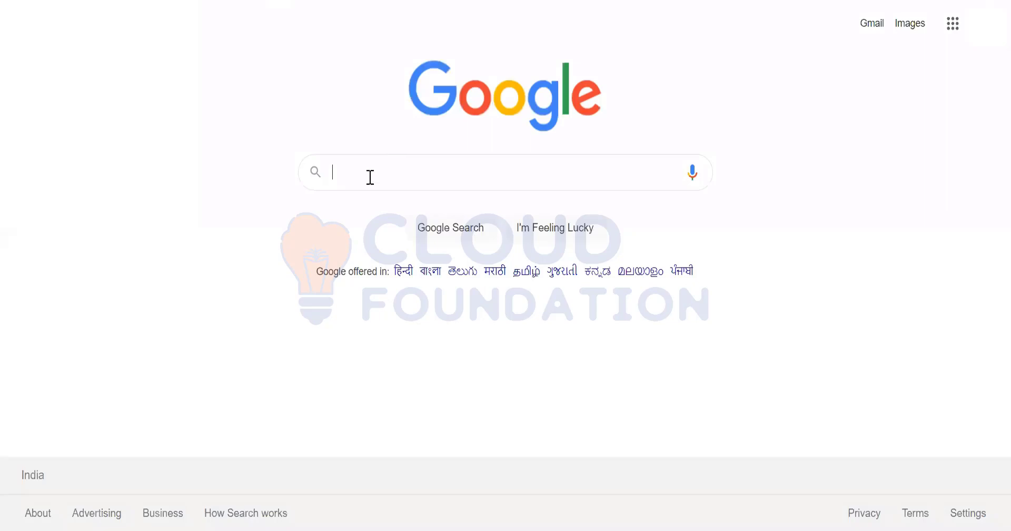
Search Google for 'difference between two tier and three tier employment model', fixing the 'ywo' typo
{"action": "type", "text": "difference "}
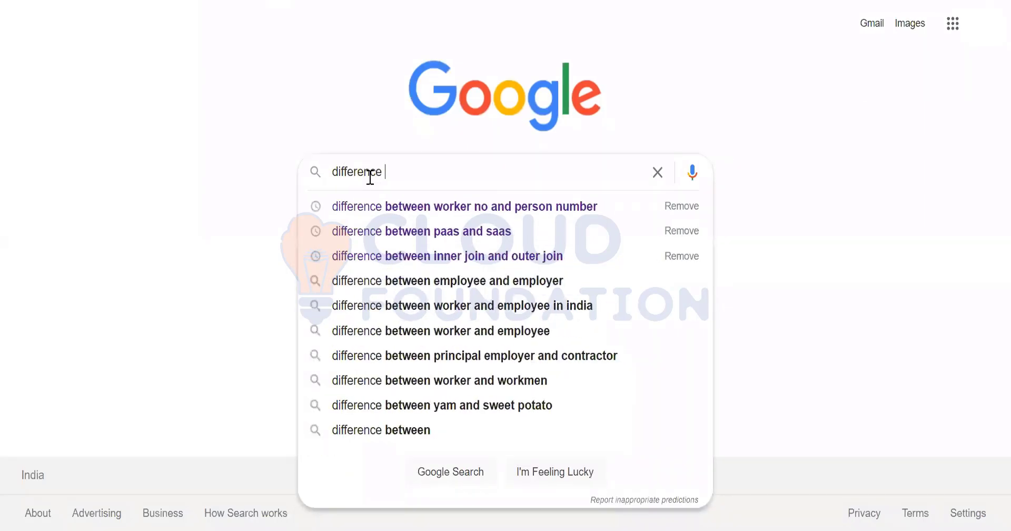
{"action": "type", "text": "between "}
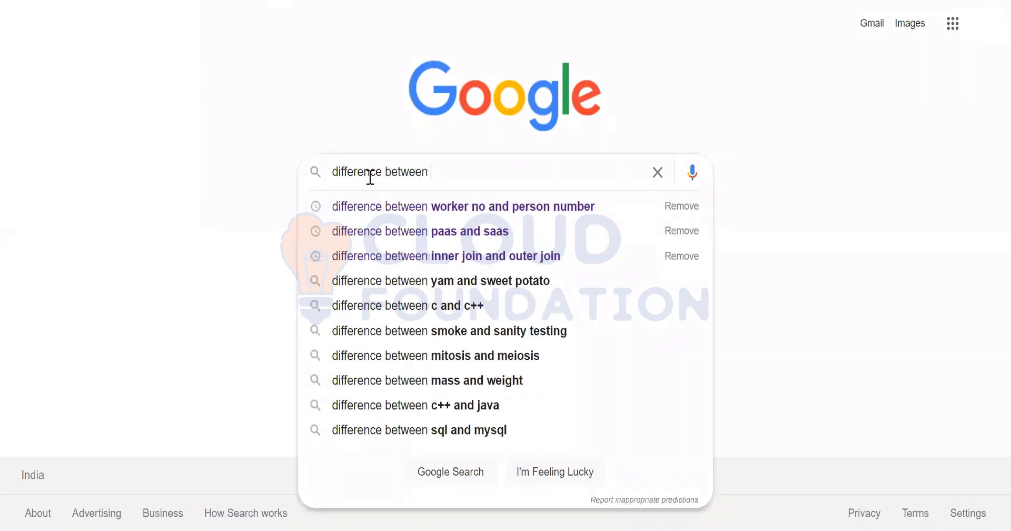
{"action": "type", "text": "ywo"}
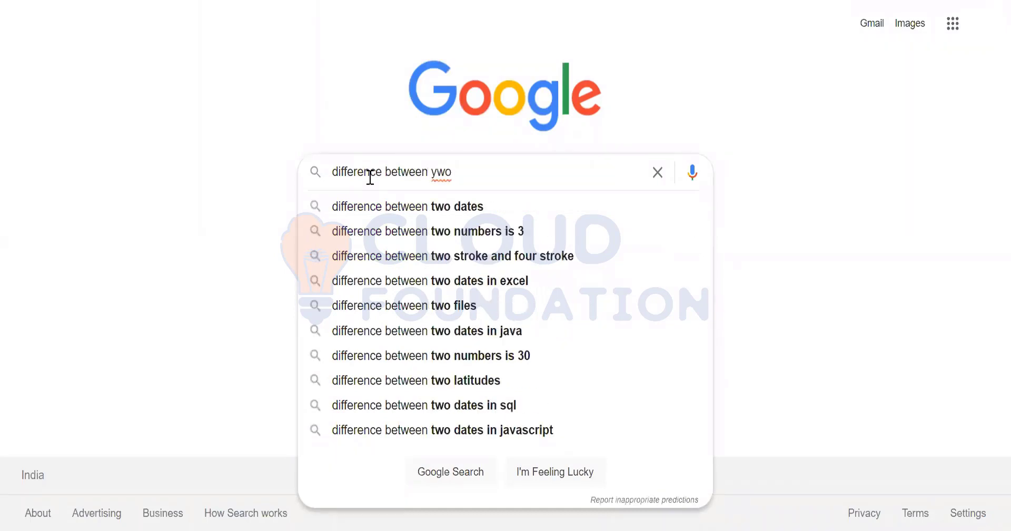
{"action": "key", "text": "BackSpace"}
{"action": "key", "text": "BackSpace"}
{"action": "key", "text": "BackSpace"}
{"action": "type", "text": "tw"}
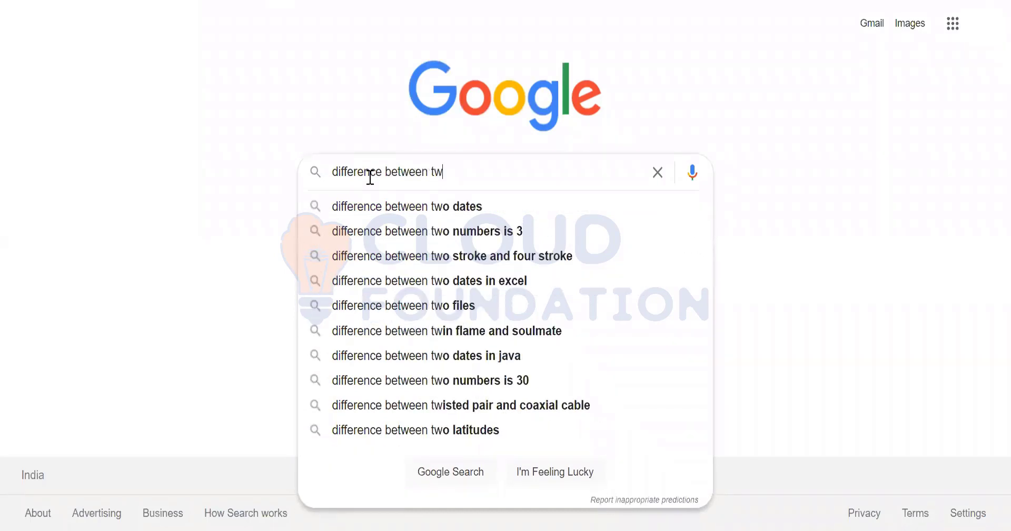
{"action": "type", "text": "o tier and "}
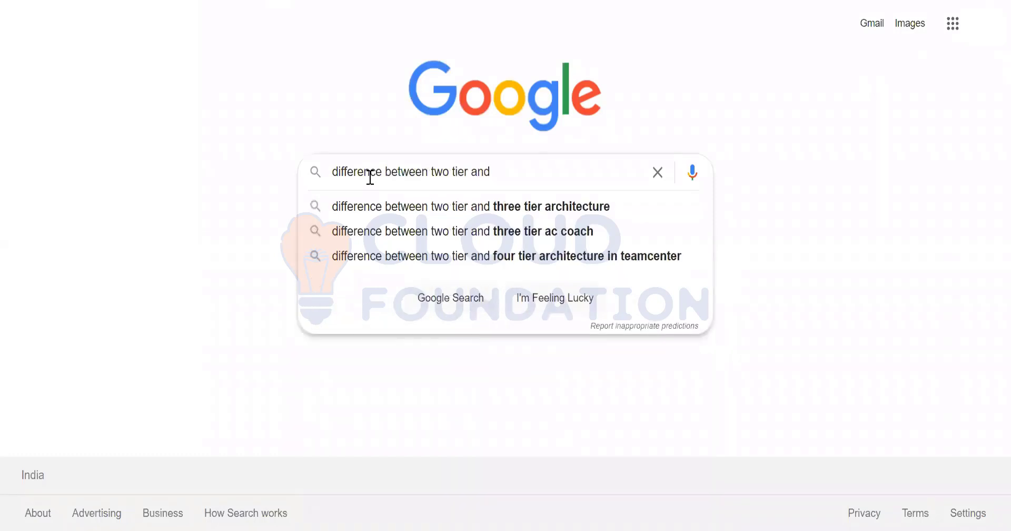
{"action": "type", "text": "three t"}
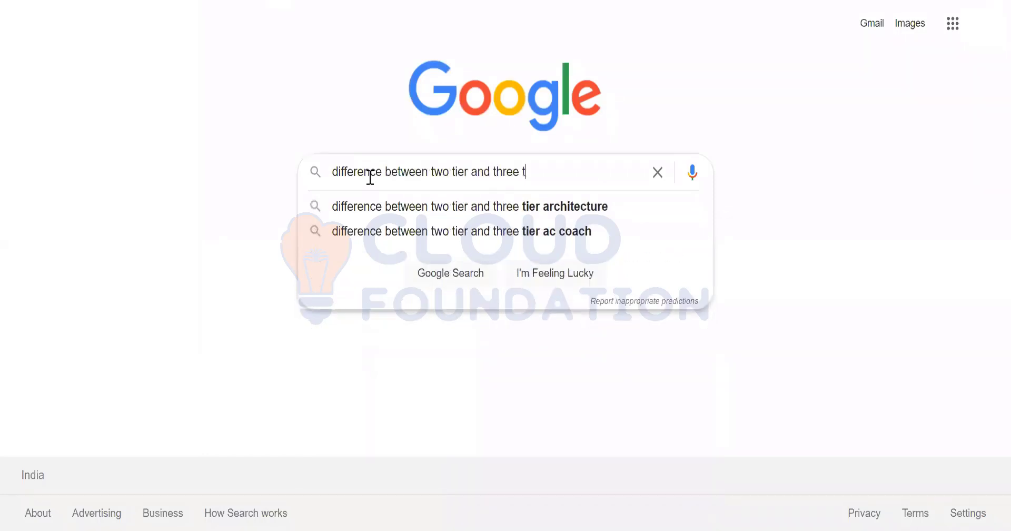
{"action": "type", "text": "ier empl"}
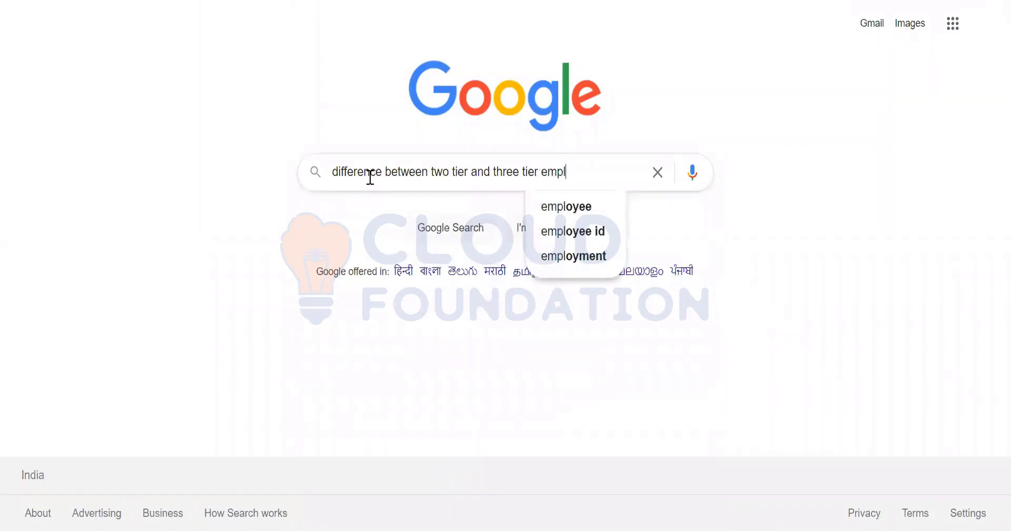
{"action": "type", "text": "oyment m"}
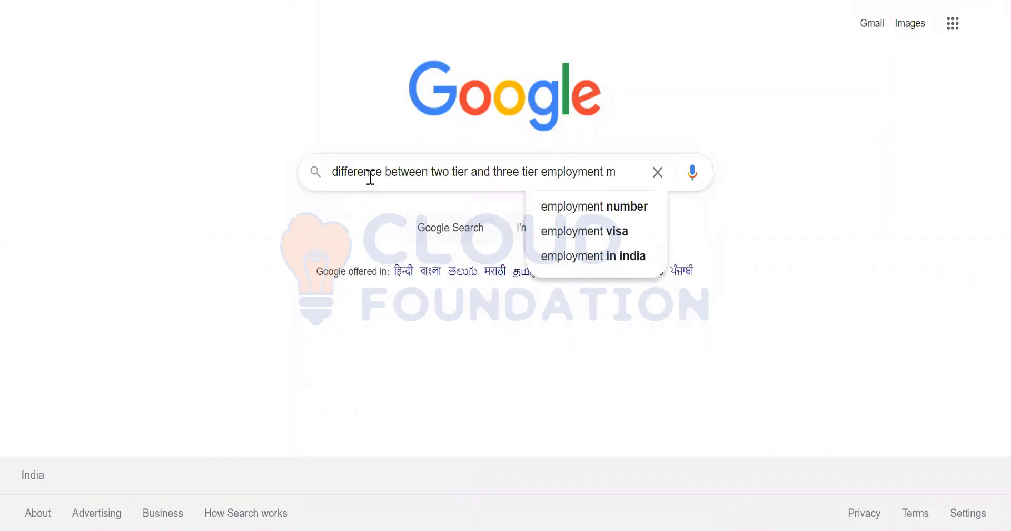
{"action": "type", "text": "odel"}
{"action": "key", "text": "Return"}
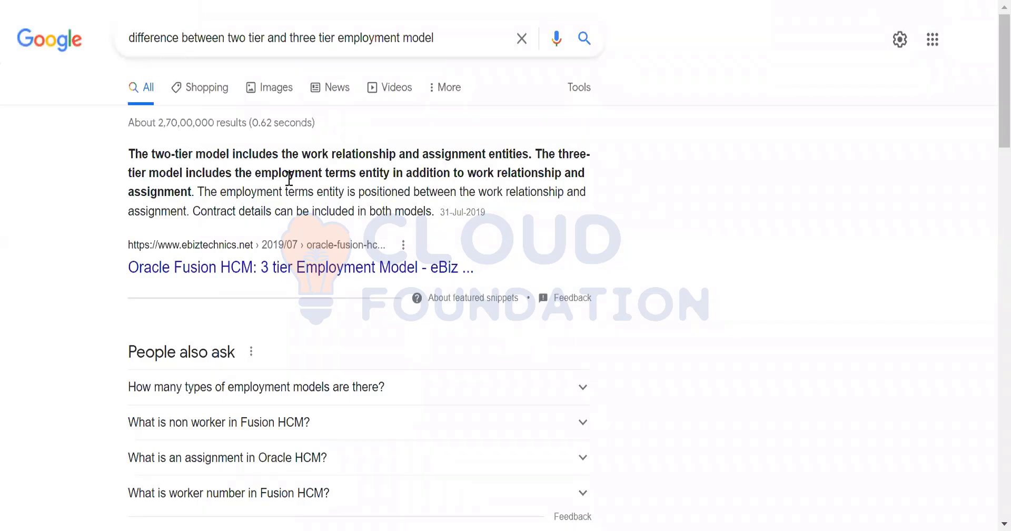
Highlight the snippet's entities, expand 'How many types of employment models are there?', then return to PowerPoint slide 50
{"action": "left_click_drag", "start_coordinate": [311, 153], "coordinate": [529, 154]}
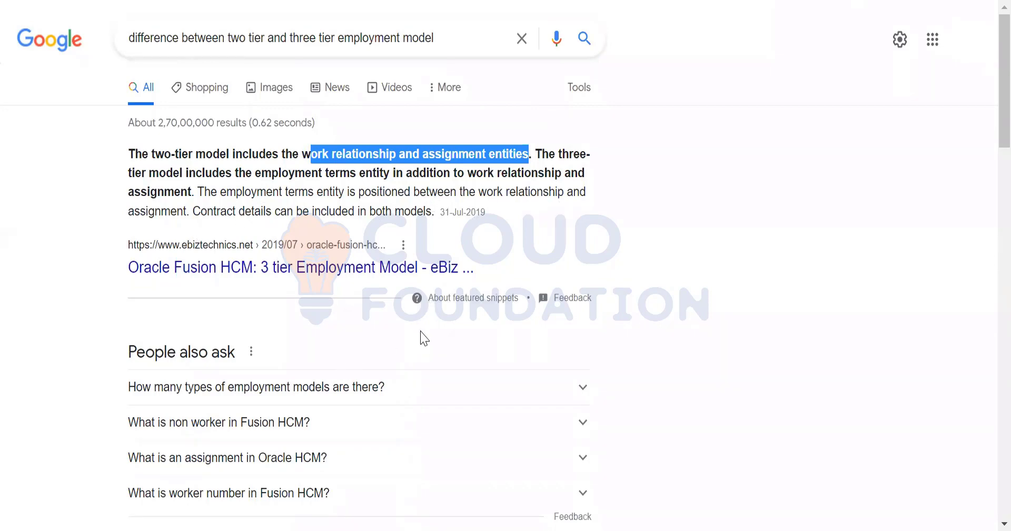
{"action": "left_click", "coordinate": [442, 399]}
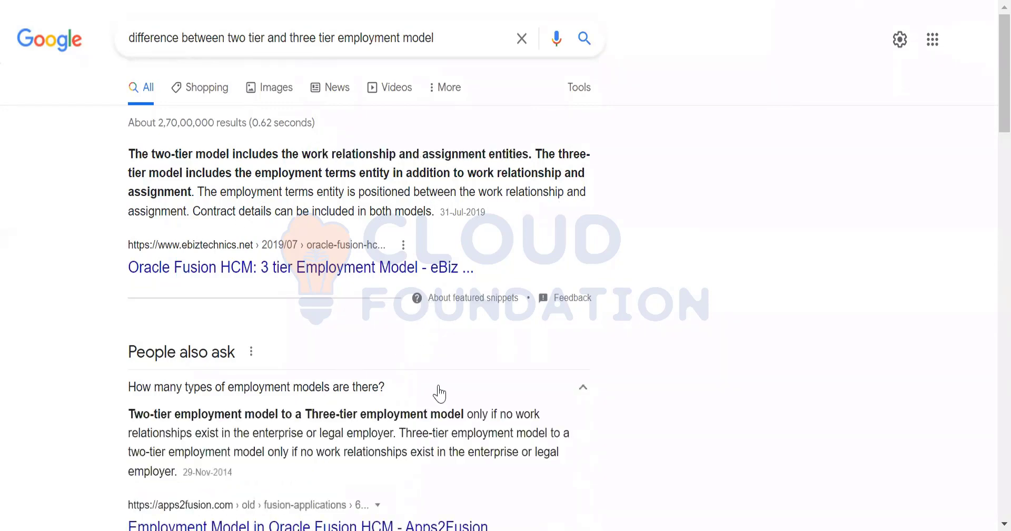
{"action": "scroll", "coordinate": [435, 391], "scroll_direction": "down", "scroll_amount": 5}
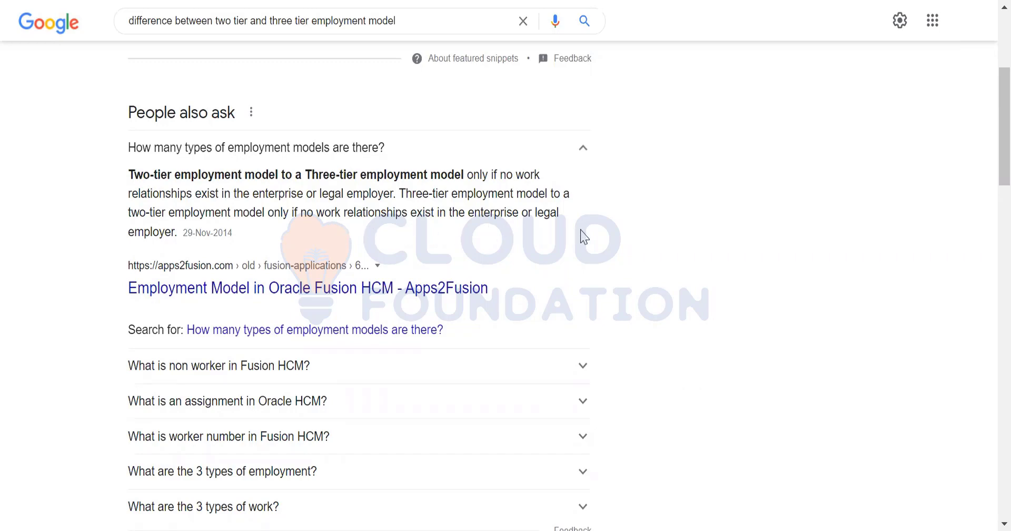
{"action": "scroll", "coordinate": [579, 237], "scroll_direction": "up", "scroll_amount": 3}
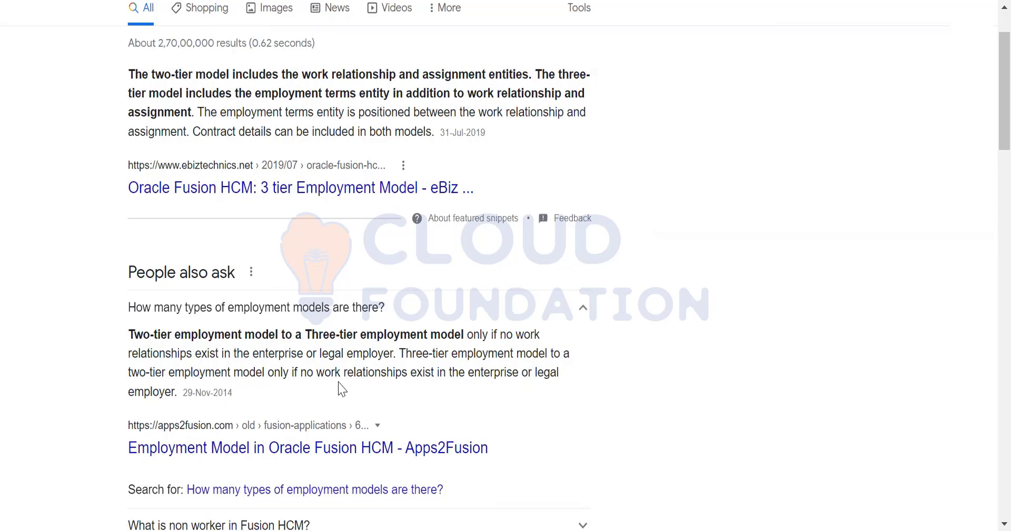
{"action": "scroll", "coordinate": [571, 390], "scroll_direction": "down", "scroll_amount": 3}
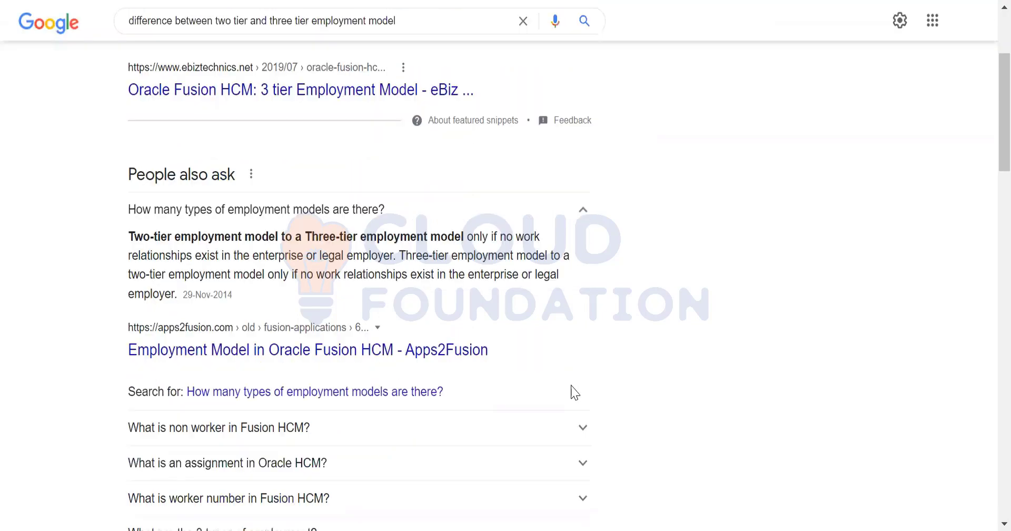
{"action": "scroll", "coordinate": [563, 382], "scroll_direction": "down", "scroll_amount": 2}
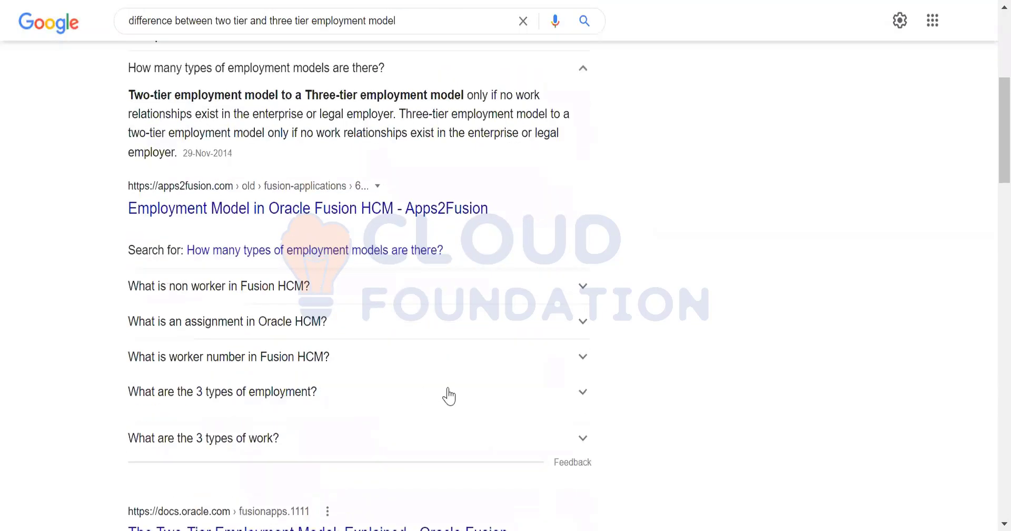
{"action": "key", "text": "alt+Tab"}
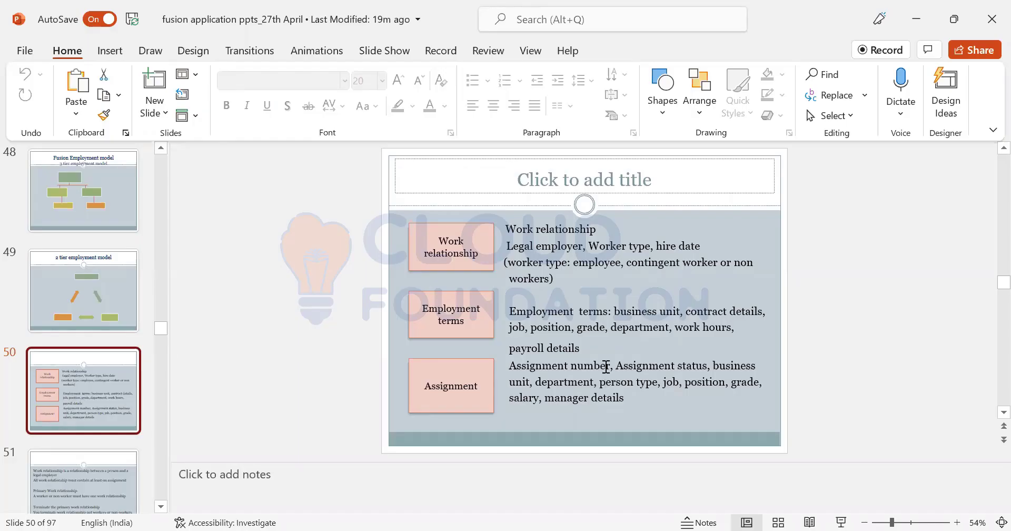
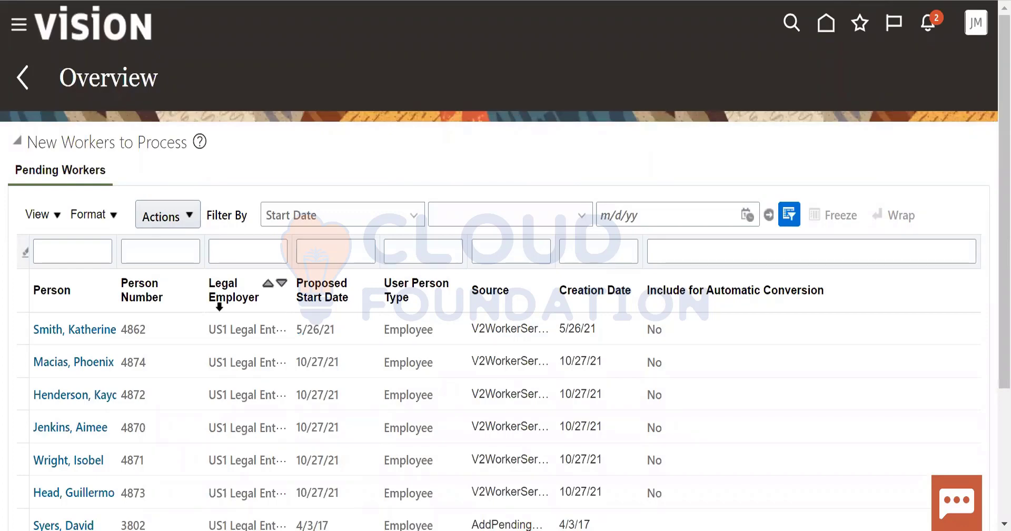
Dismiss the pending-worker Actions list and start Hire an Employee from New Person
{"action": "left_click", "coordinate": [167, 218]}
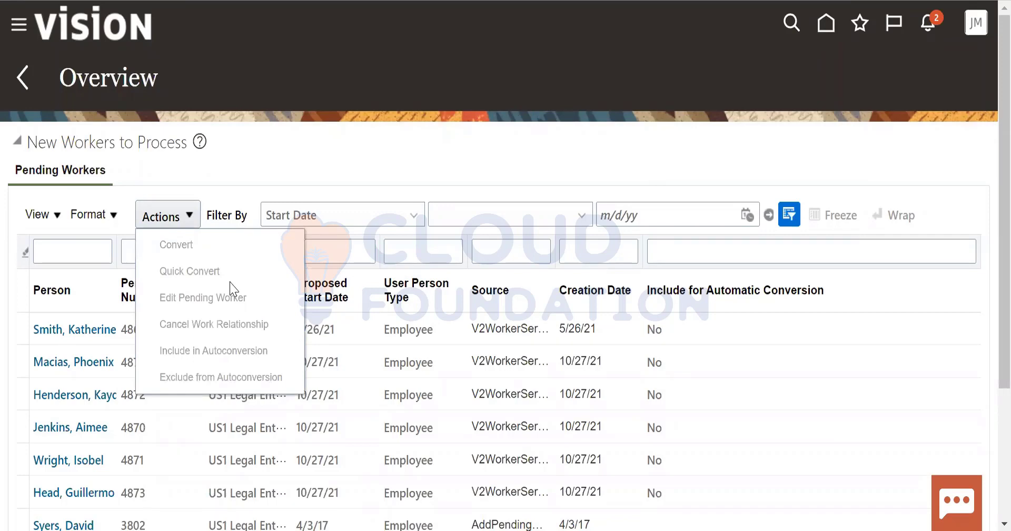
{"action": "left_click", "coordinate": [24, 95]}
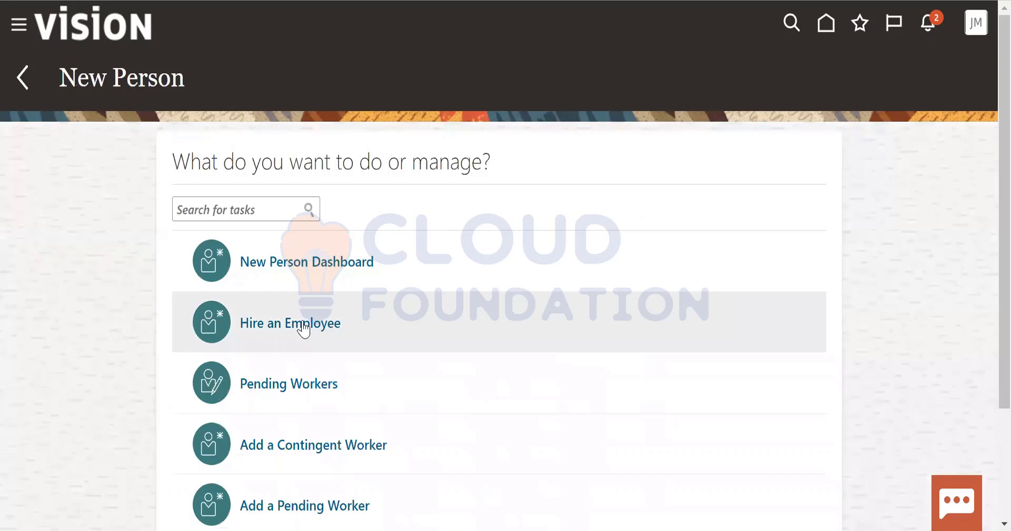
{"action": "left_click", "coordinate": [318, 322]}
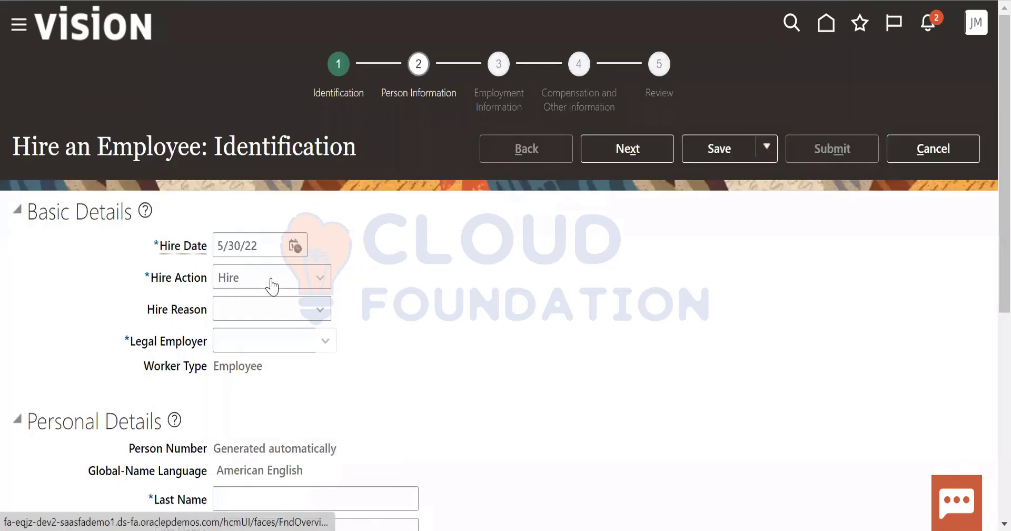
Set the Hire Reason to Hire to fill vacant position
{"action": "left_click", "coordinate": [269, 280]}
{"action": "left_click", "coordinate": [251, 313]}
{"action": "left_click", "coordinate": [295, 354]}
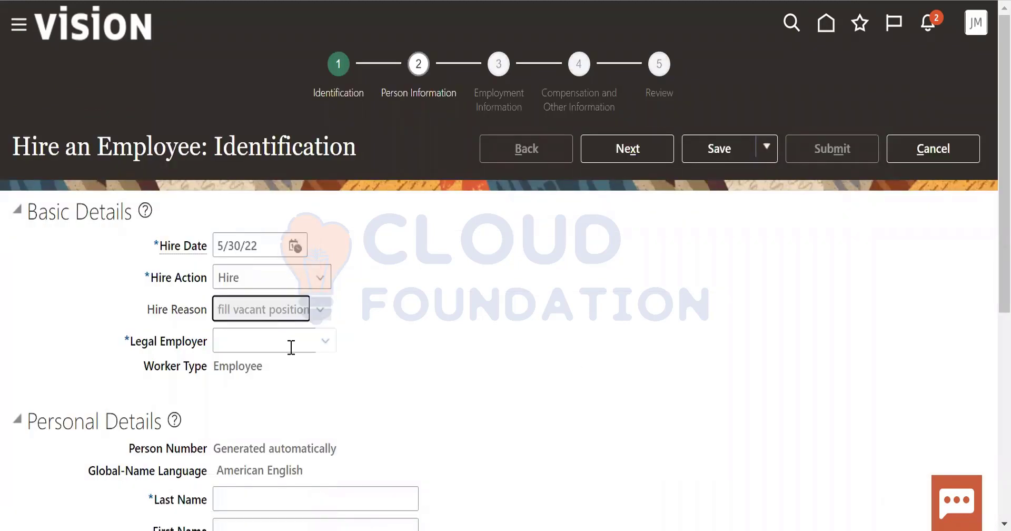
Search legal employers with US% and select US1 Legal Entity
{"action": "left_click", "coordinate": [319, 338]}
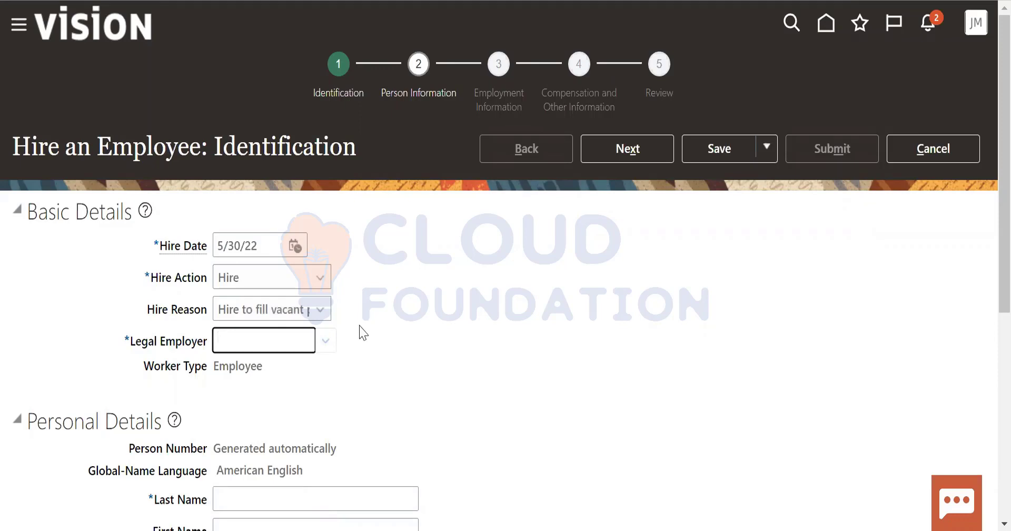
{"action": "left_click", "coordinate": [255, 312]}
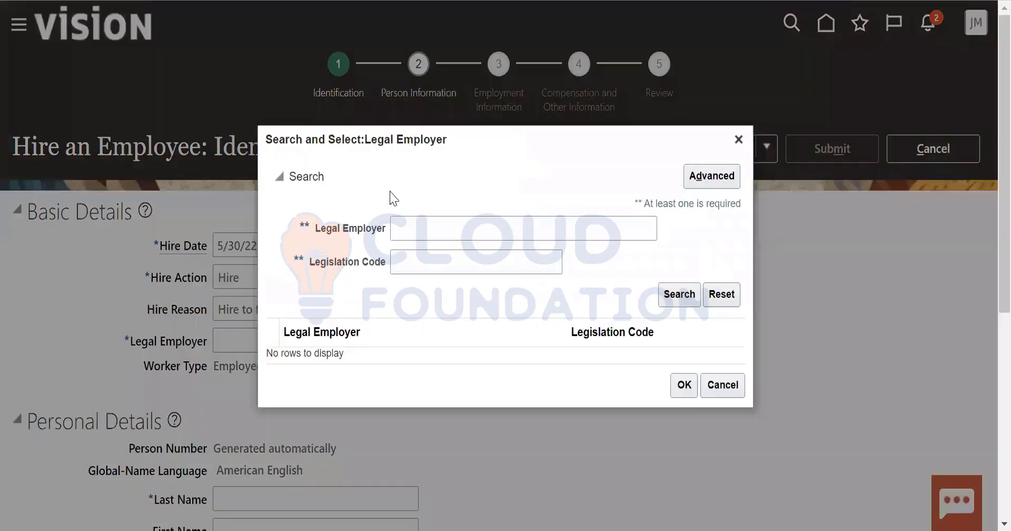
{"action": "left_click", "coordinate": [407, 227]}
{"action": "type", "text": "US"}
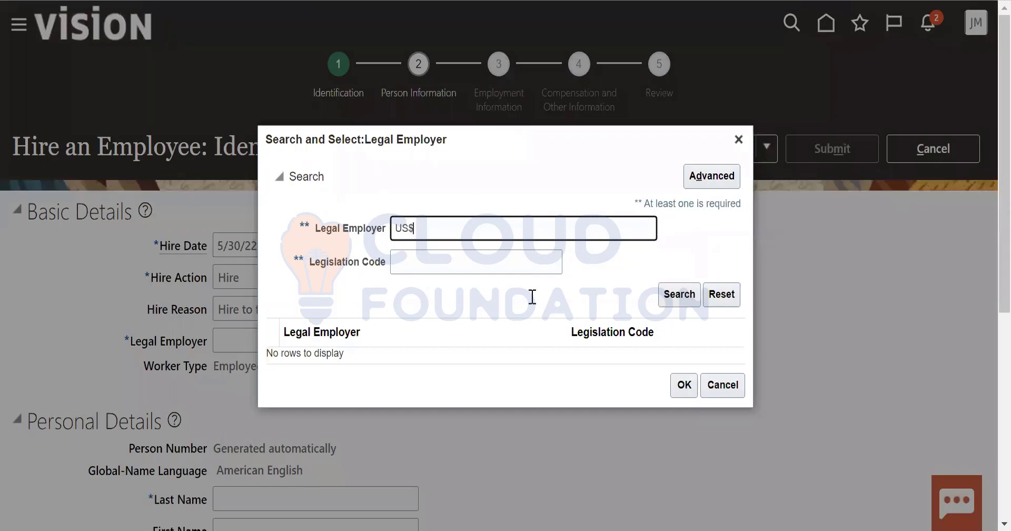
{"action": "type", "text": "%"}
{"action": "left_click", "coordinate": [680, 294]}
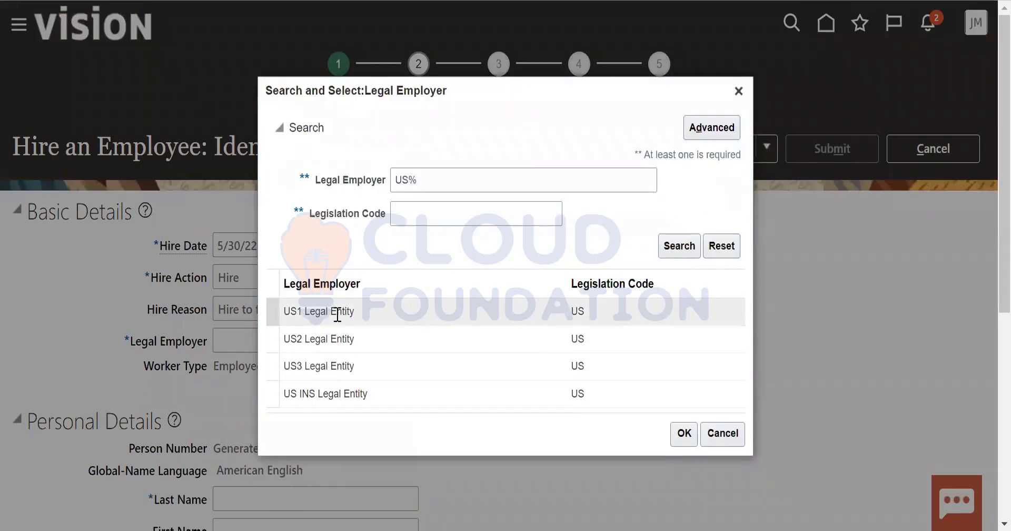
{"action": "left_click", "coordinate": [320, 398]}
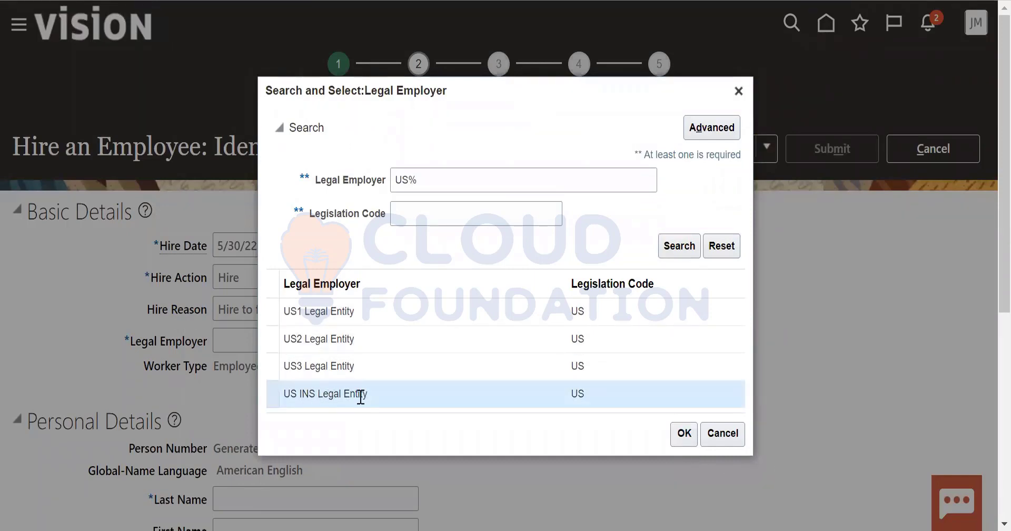
{"action": "left_click", "coordinate": [327, 311]}
{"action": "left_click", "coordinate": [720, 431]}
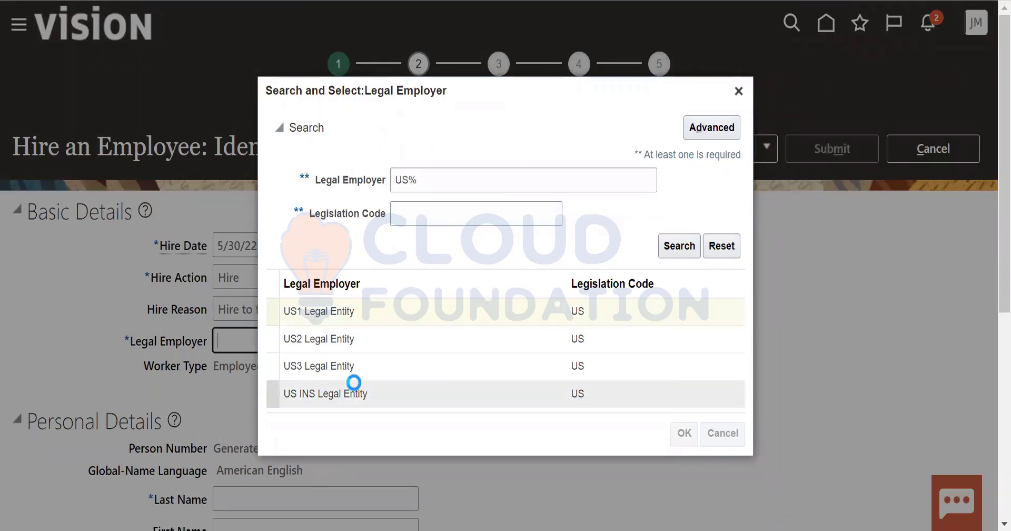
Enter the worker's last and first name and set gender to Male
{"action": "scroll", "coordinate": [350, 397], "scroll_direction": "down", "scroll_amount": 3}
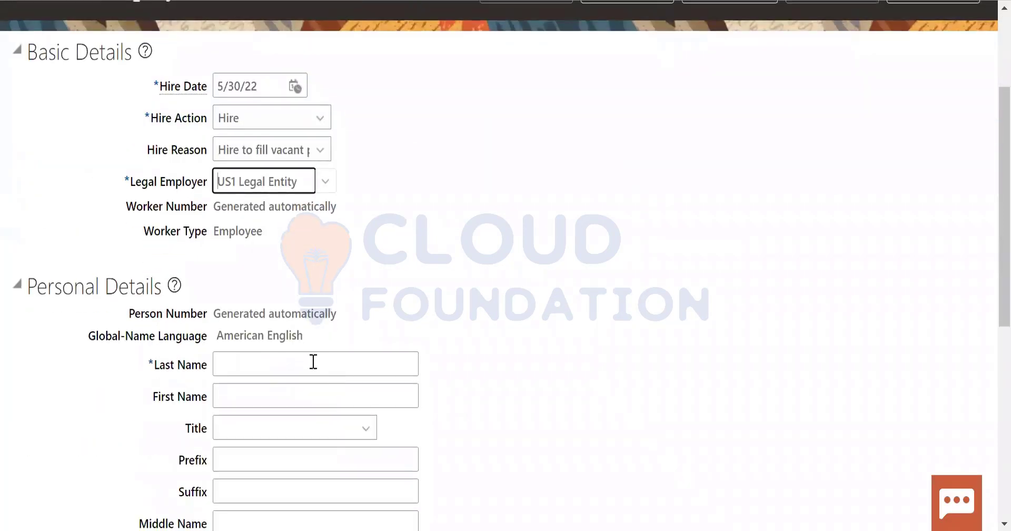
{"action": "left_click", "coordinate": [350, 369]}
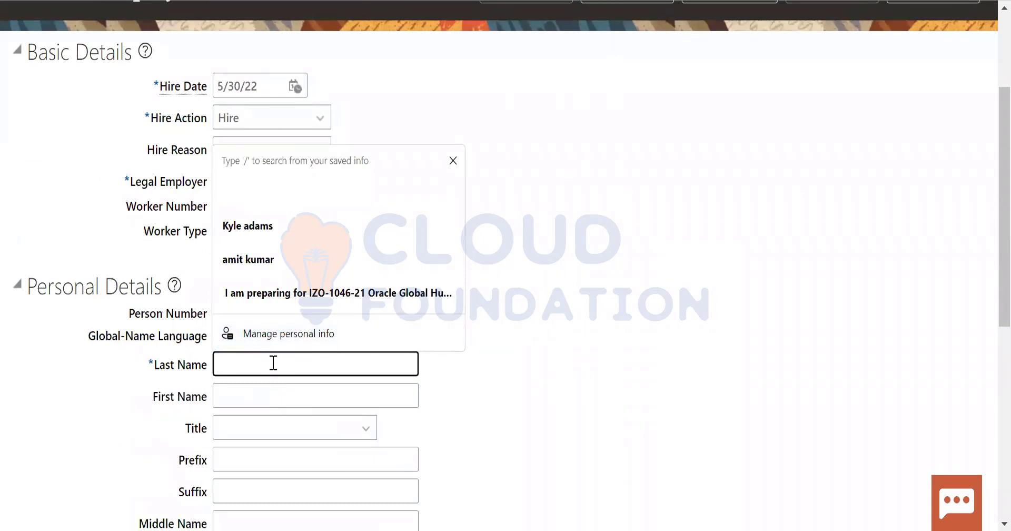
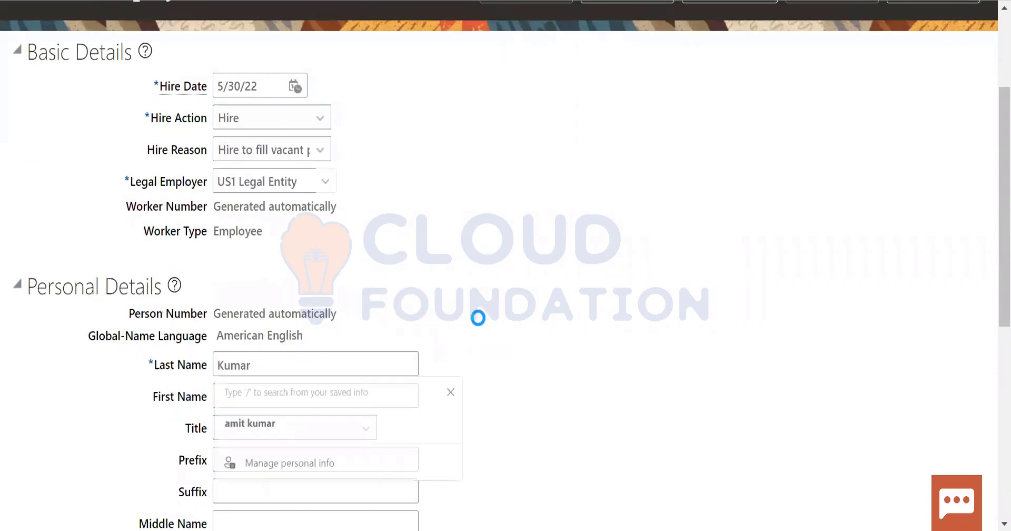
{"action": "scroll", "coordinate": [477, 316], "scroll_direction": "down", "scroll_amount": 3}
{"action": "left_click", "coordinate": [249, 237]}
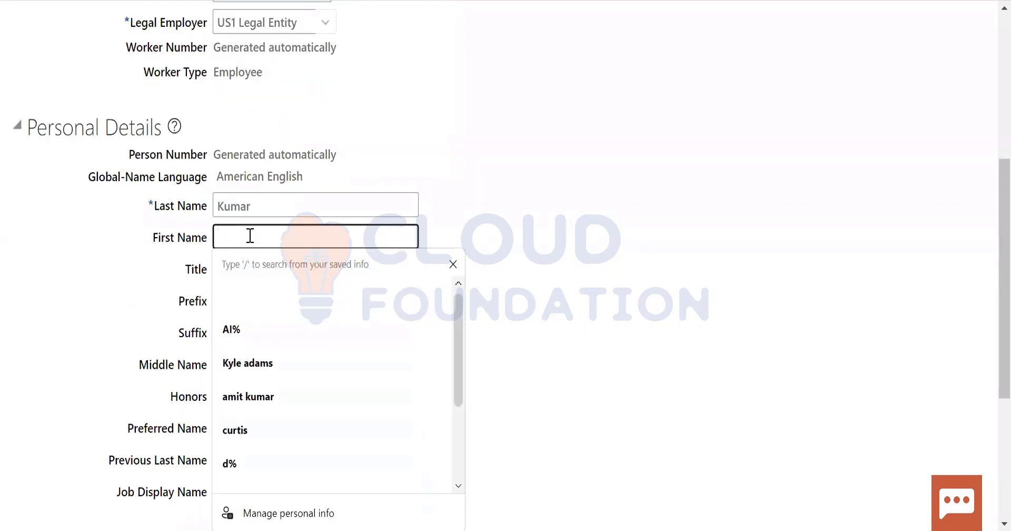
{"action": "scroll", "coordinate": [499, 250], "scroll_direction": "down", "scroll_amount": 5}
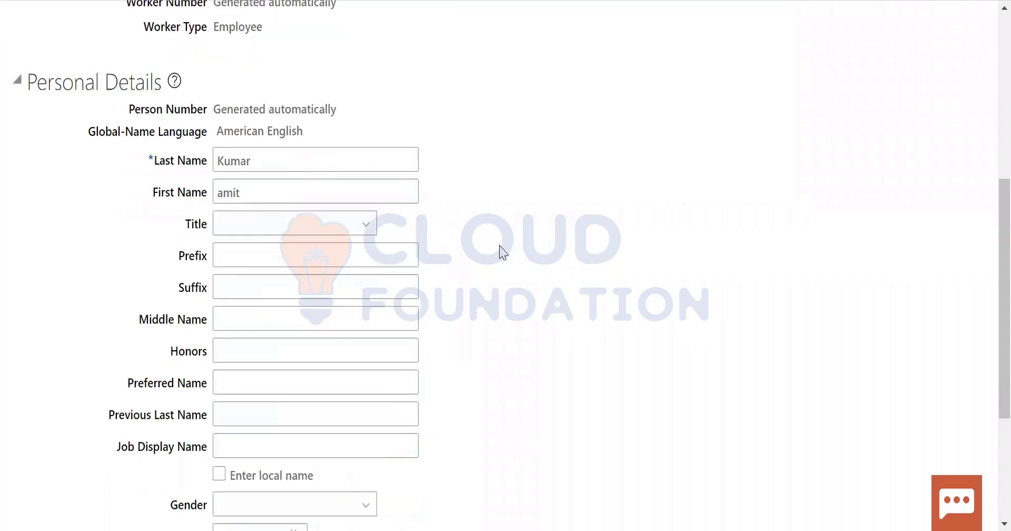
{"action": "left_click", "coordinate": [260, 288]}
{"action": "left_click", "coordinate": [252, 360]}
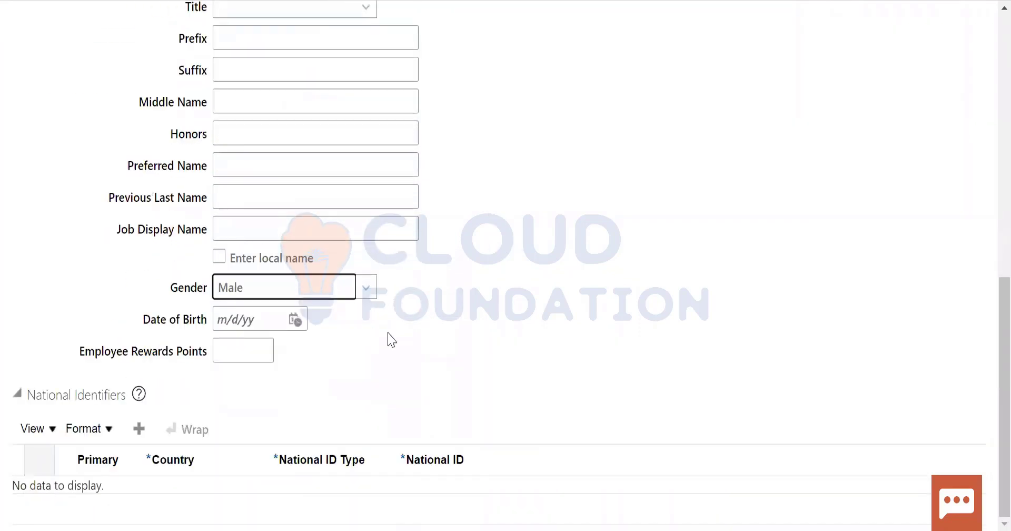
{"action": "scroll", "coordinate": [402, 226], "scroll_direction": "up", "scroll_amount": 11}
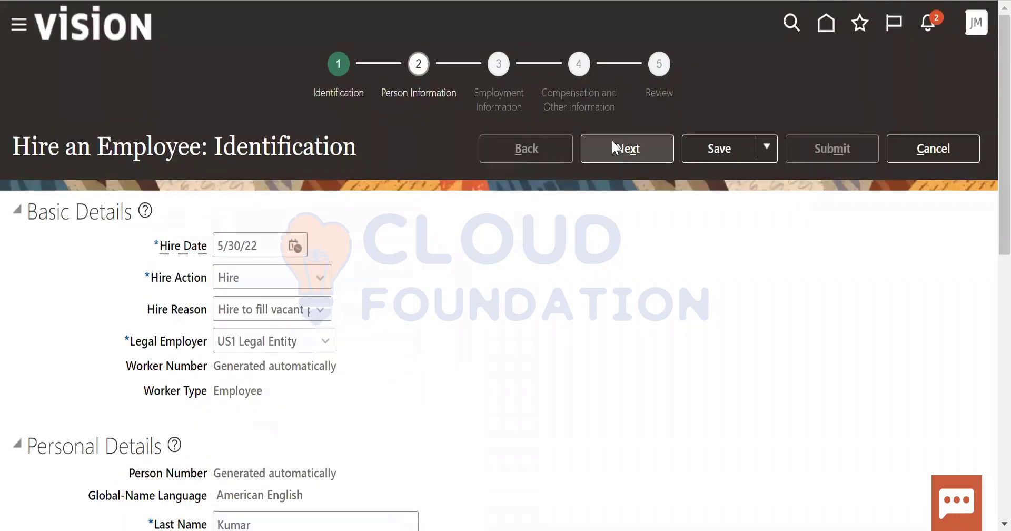
Advance from Identification and continue past the Matching Person Records check
{"action": "left_click", "coordinate": [635, 158]}
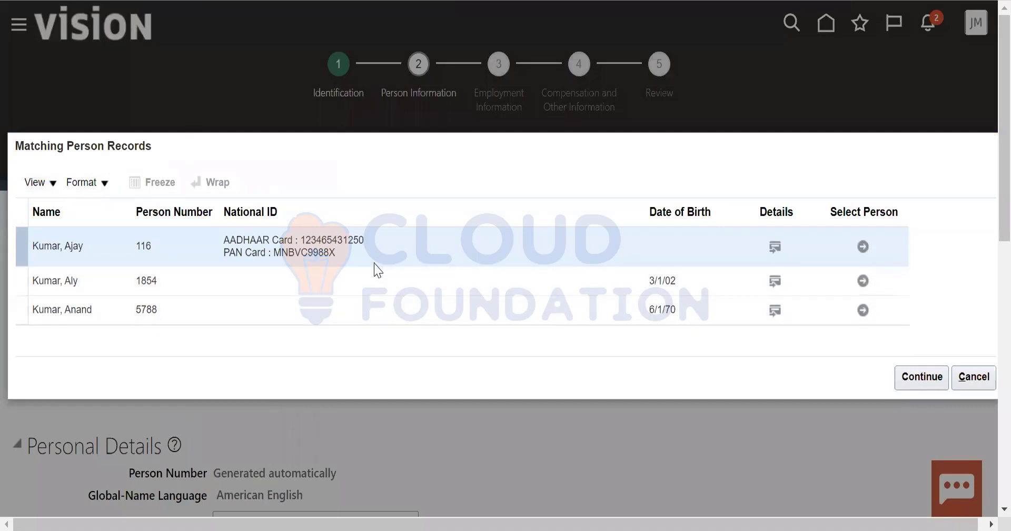
{"action": "left_click", "coordinate": [938, 383]}
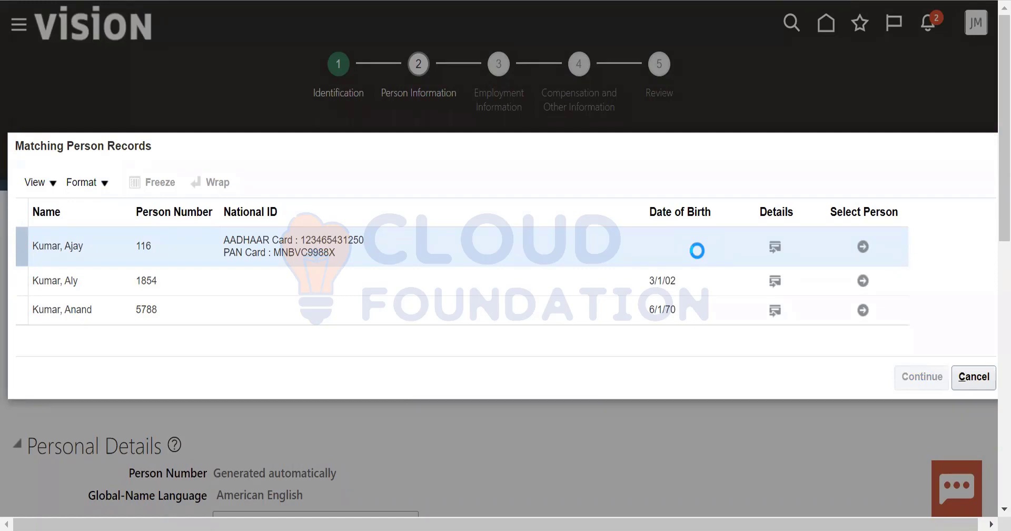
Enter the first line of the home address on Person Information
{"action": "scroll", "coordinate": [697, 253], "scroll_direction": "down", "scroll_amount": 2}
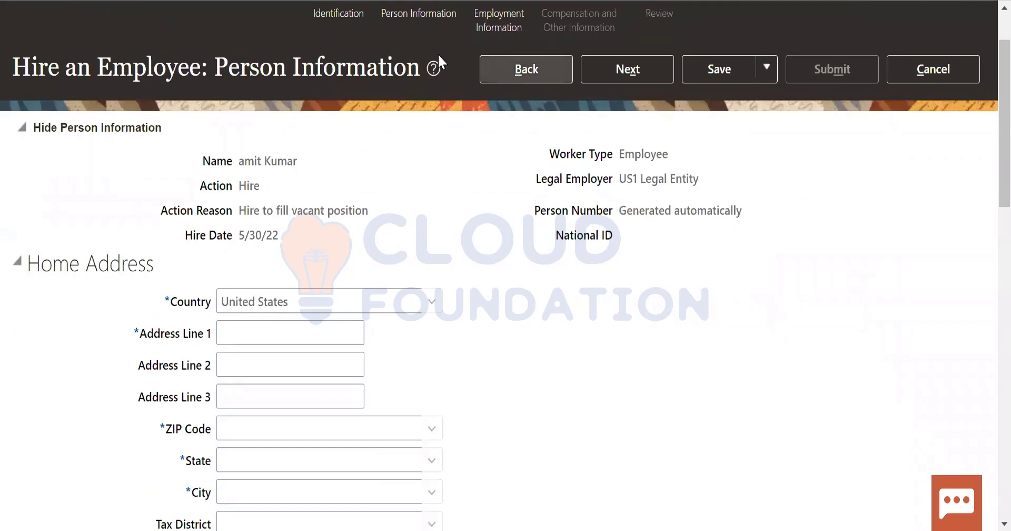
{"action": "scroll", "coordinate": [625, 284], "scroll_direction": "down", "scroll_amount": 2}
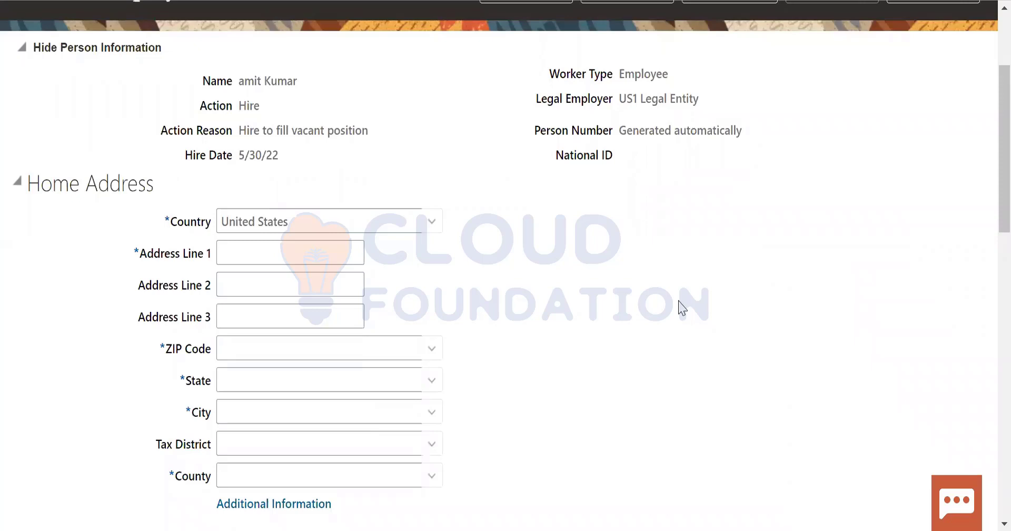
{"action": "scroll", "coordinate": [682, 309], "scroll_direction": "up", "scroll_amount": 3}
{"action": "scroll", "coordinate": [682, 308], "scroll_direction": "down", "scroll_amount": 5}
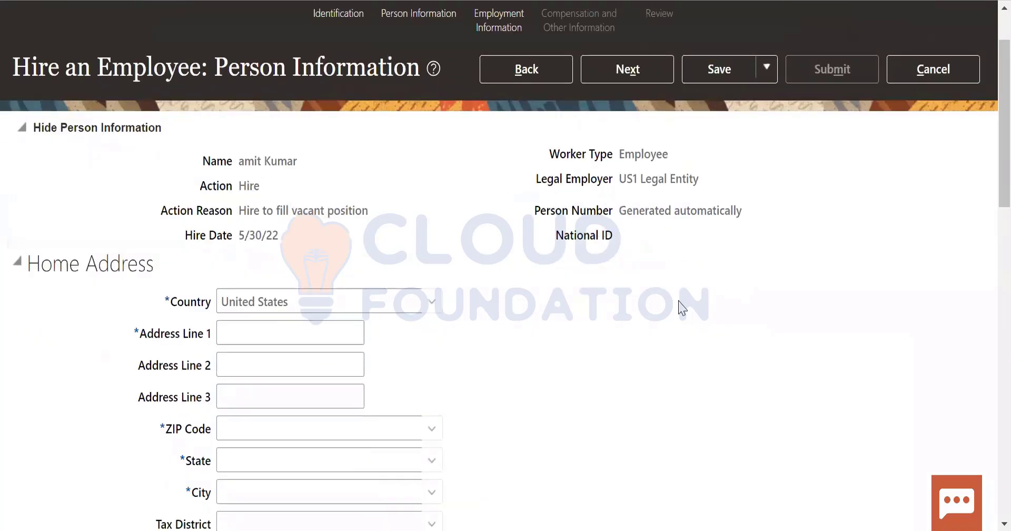
{"action": "scroll", "coordinate": [683, 308], "scroll_direction": "up", "scroll_amount": 2}
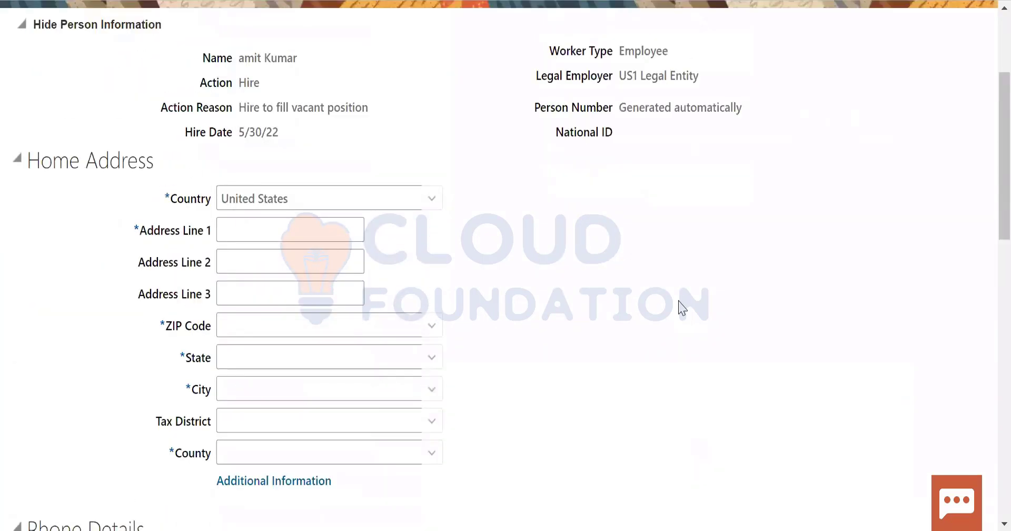
{"action": "left_click", "coordinate": [257, 252]}
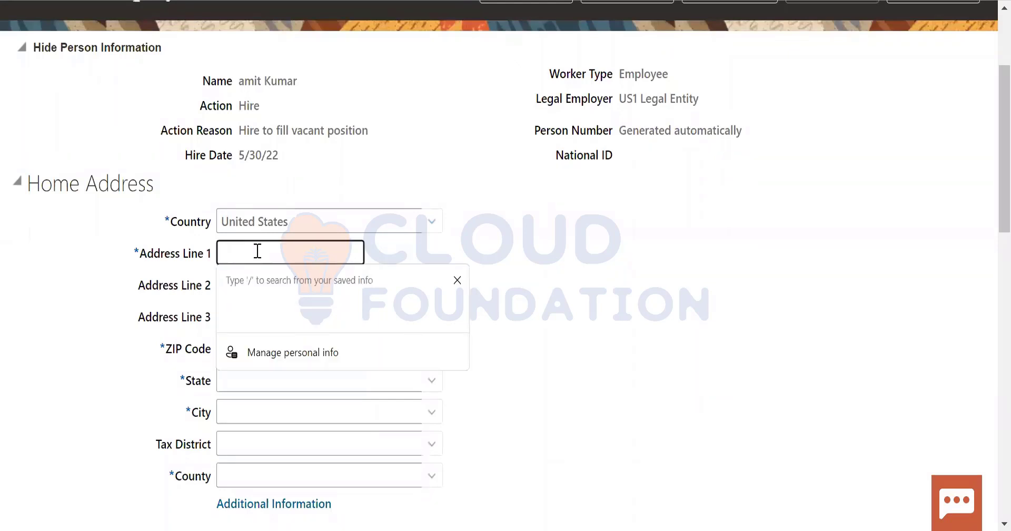
{"action": "type", "text": "Dallas"}
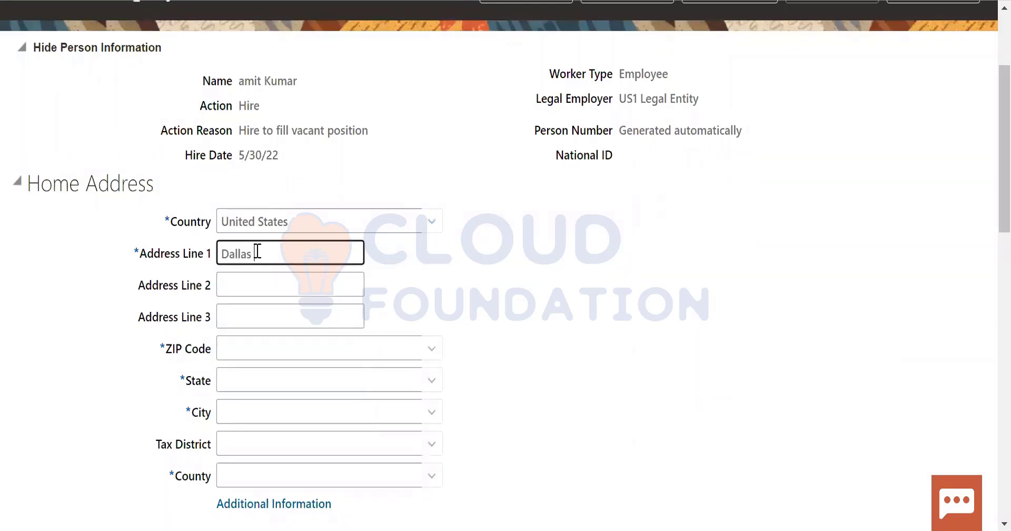
Enter the ZIP code so State, City and County auto-populate
{"action": "left_click", "coordinate": [251, 348]}
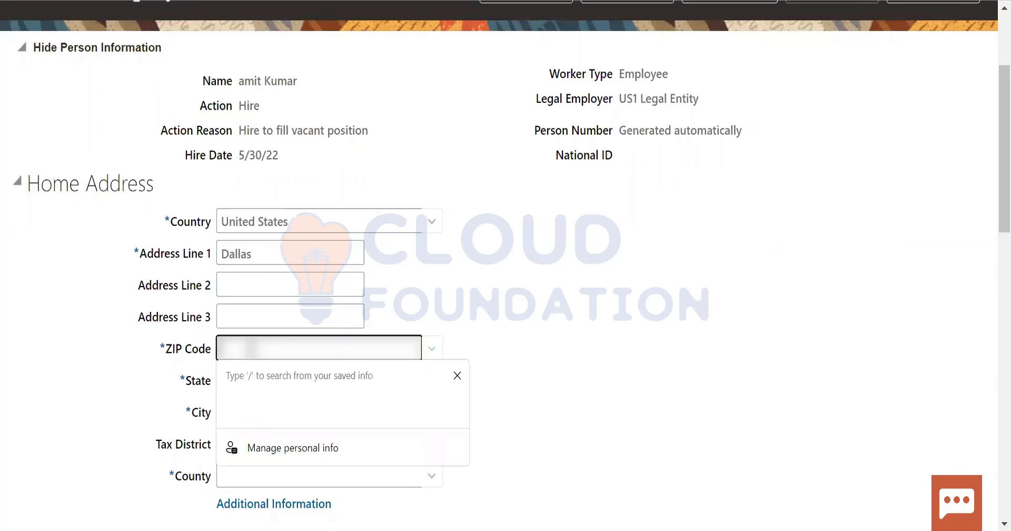
{"action": "key", "text": "Escape"}
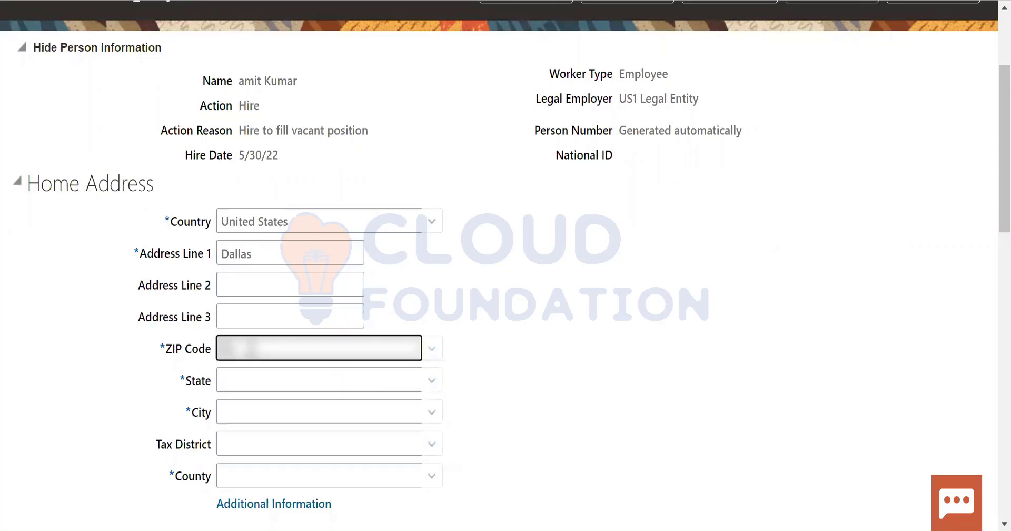
{"action": "type", "text": "201"}
{"action": "left_click", "coordinate": [668, 275]}
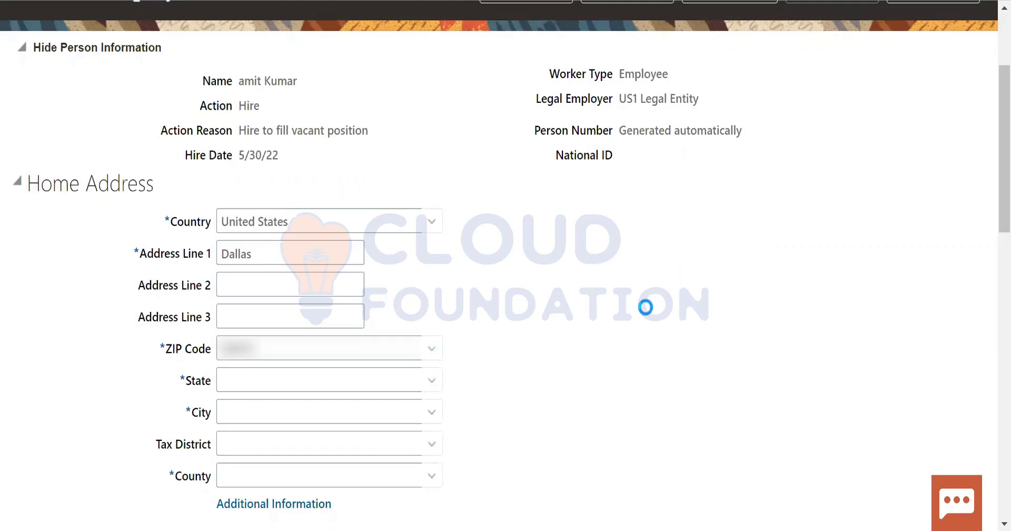
{"action": "left_click", "coordinate": [366, 383]}
{"action": "left_click", "coordinate": [429, 348]}
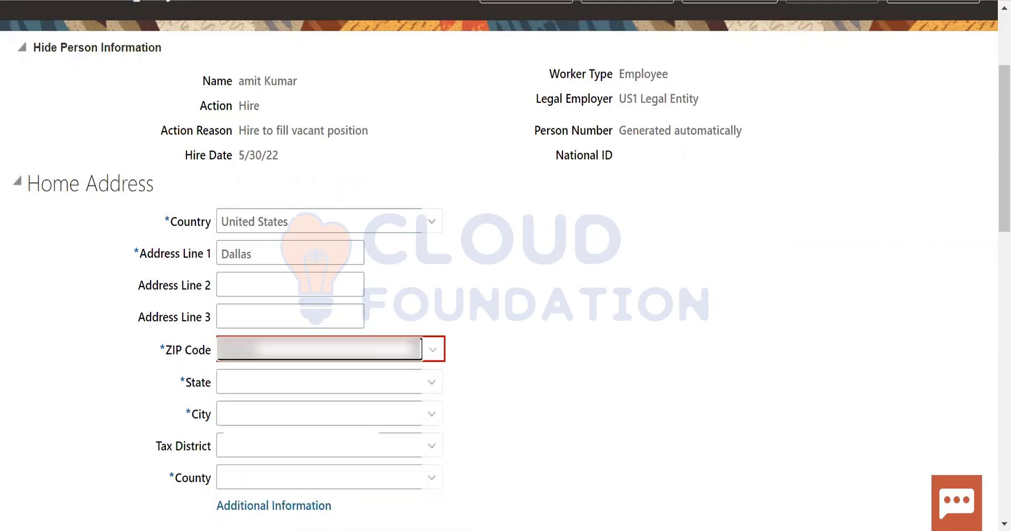
{"action": "left_click", "coordinate": [535, 418]}
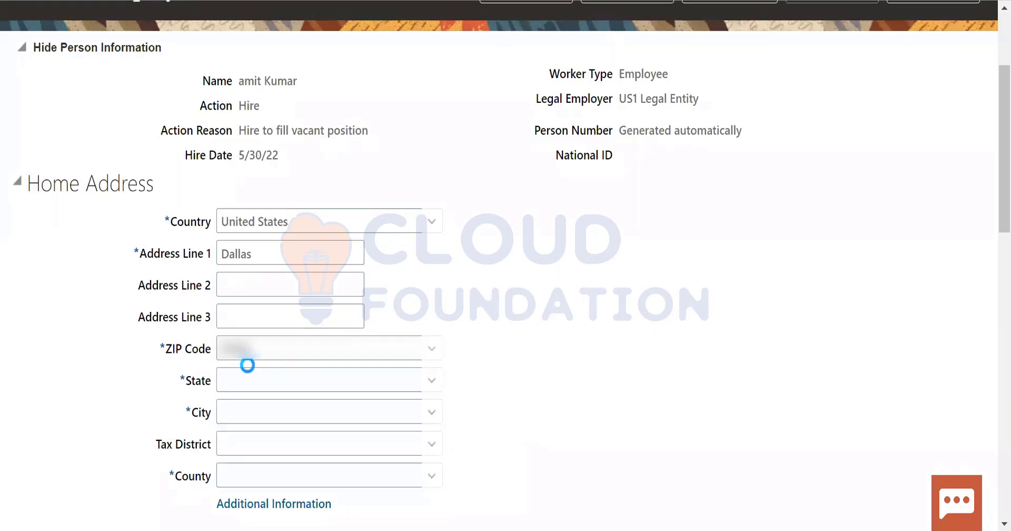
{"action": "scroll", "coordinate": [662, 416], "scroll_direction": "down", "scroll_amount": 3}
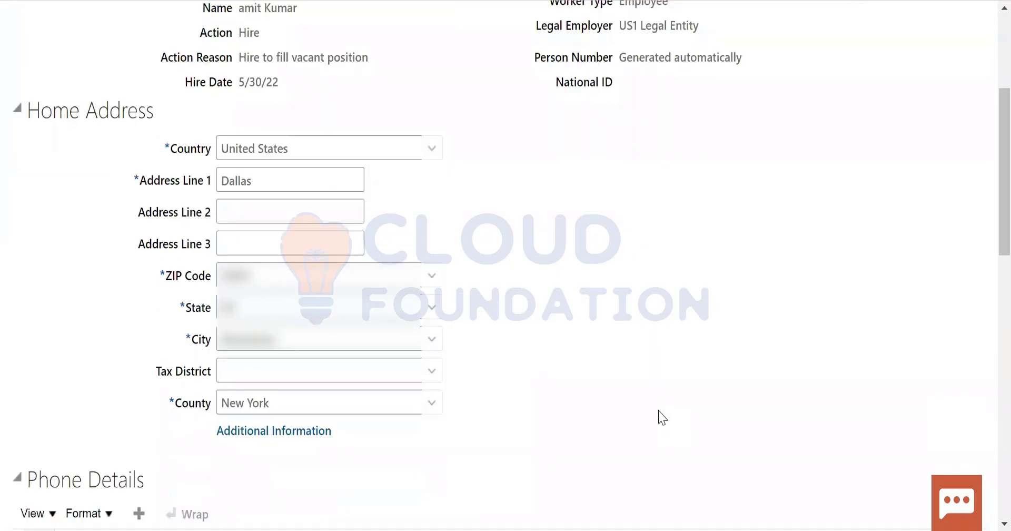
{"action": "scroll", "coordinate": [663, 418], "scroll_direction": "up", "scroll_amount": 5}
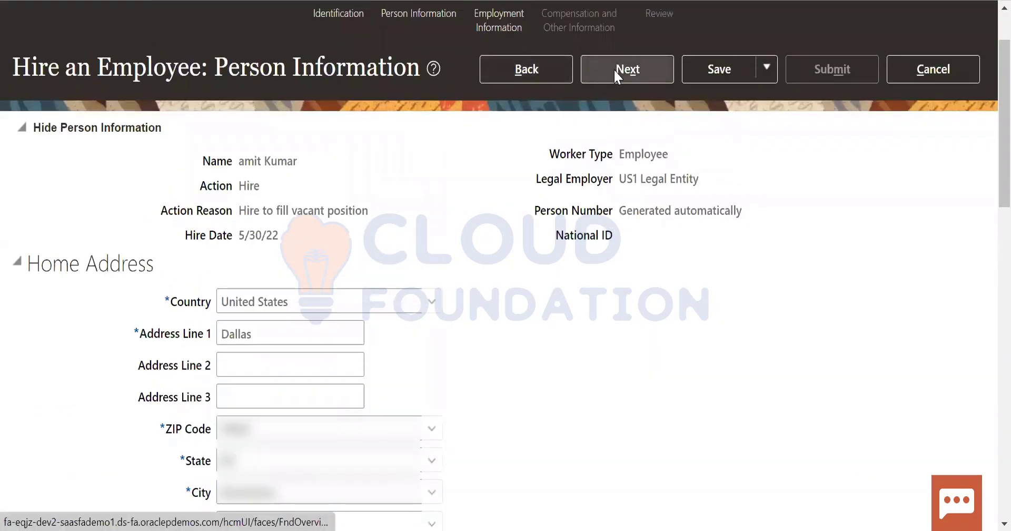
Move on to the Employment Information step
{"action": "left_click", "coordinate": [614, 68]}
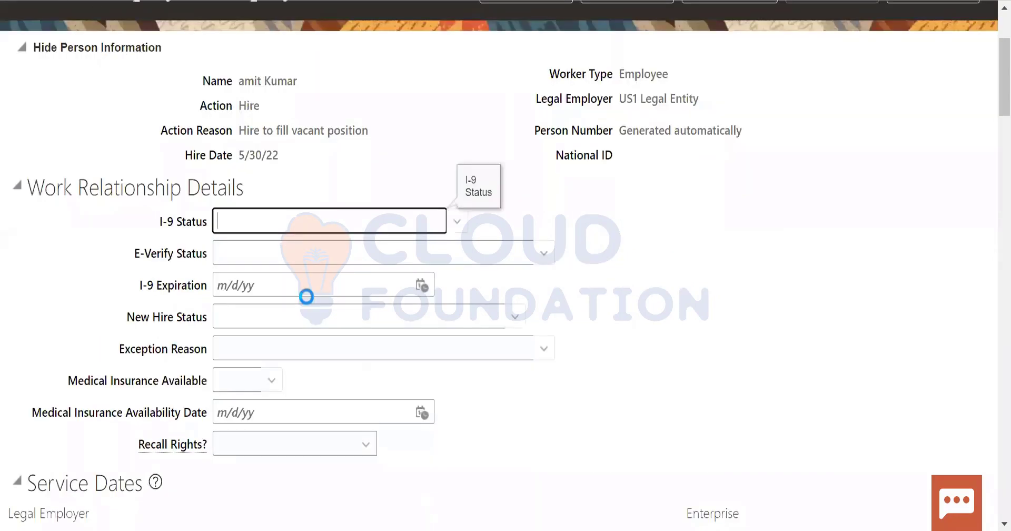
Step through the I-9, E-Verify and New Hire Status fields in Work Relationship Details
{"action": "left_click", "coordinate": [282, 252]}
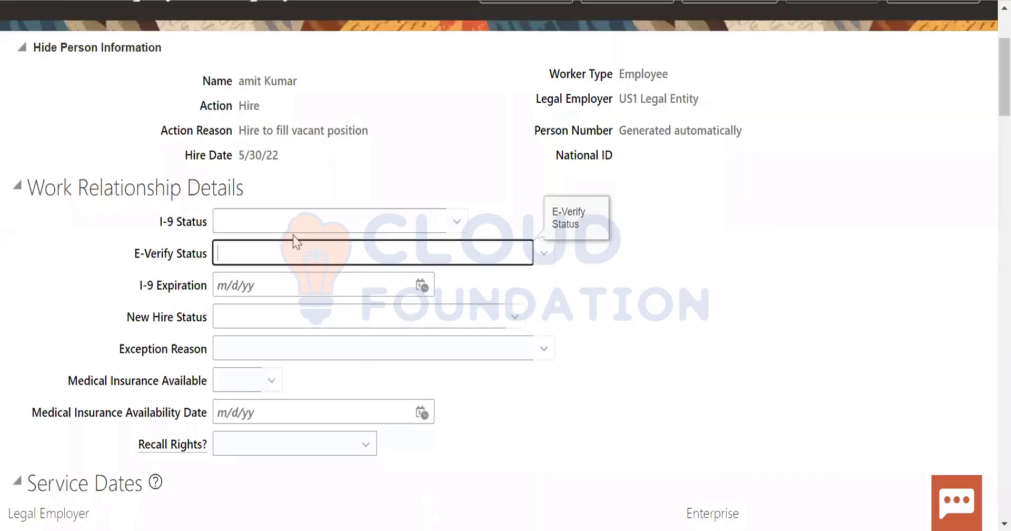
{"action": "left_click", "coordinate": [277, 321]}
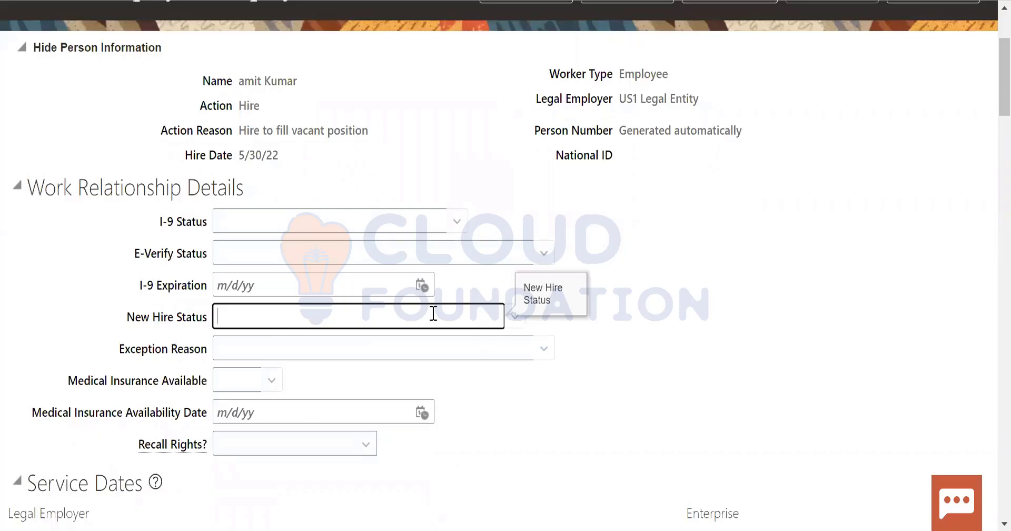
{"action": "left_click", "coordinate": [258, 335]}
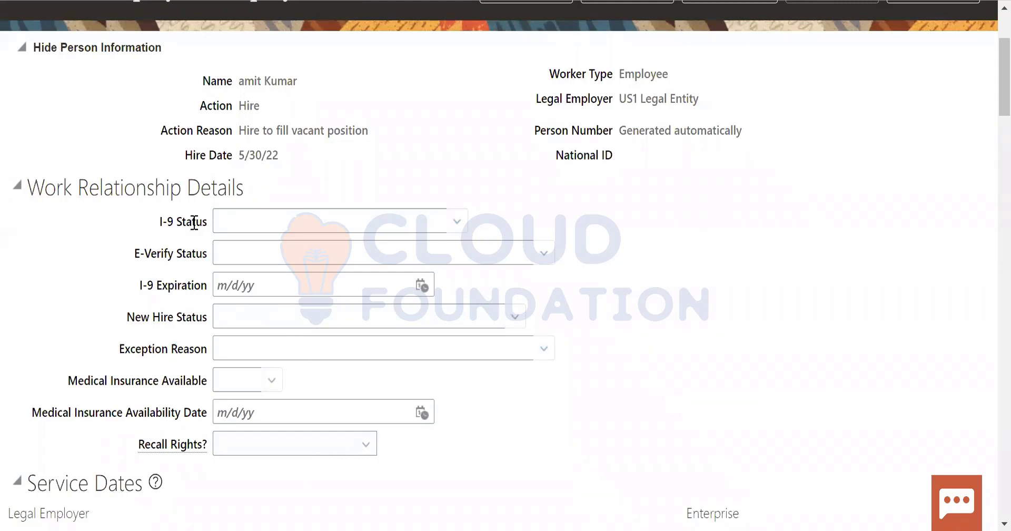
{"action": "left_click", "coordinate": [236, 221]}
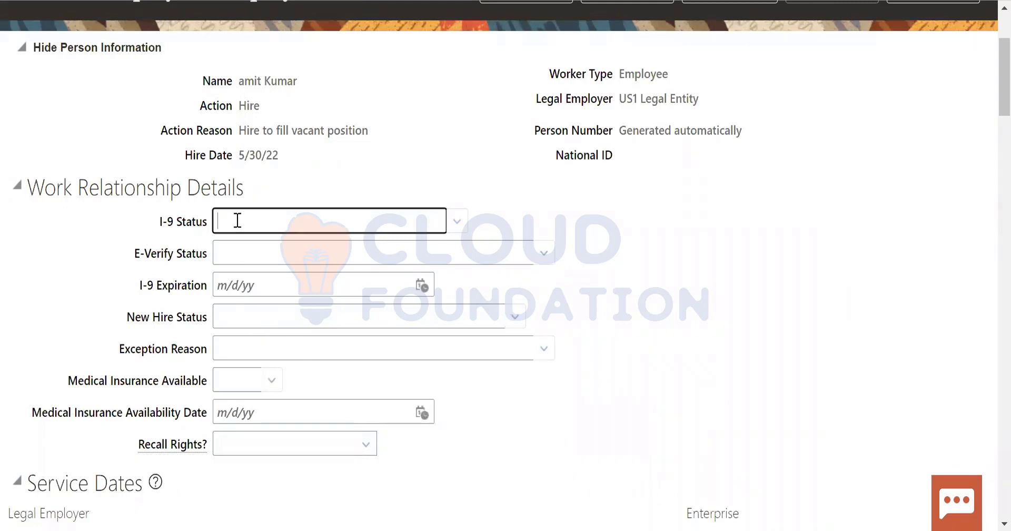
{"action": "left_click", "coordinate": [412, 256]}
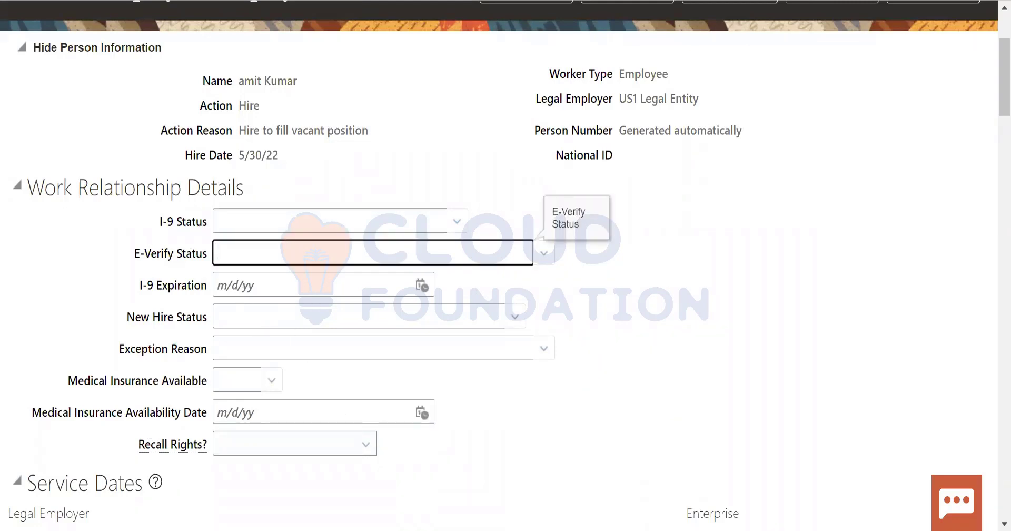
{"action": "left_click_drag", "start_coordinate": [537, 102], "coordinate": [605, 90]}
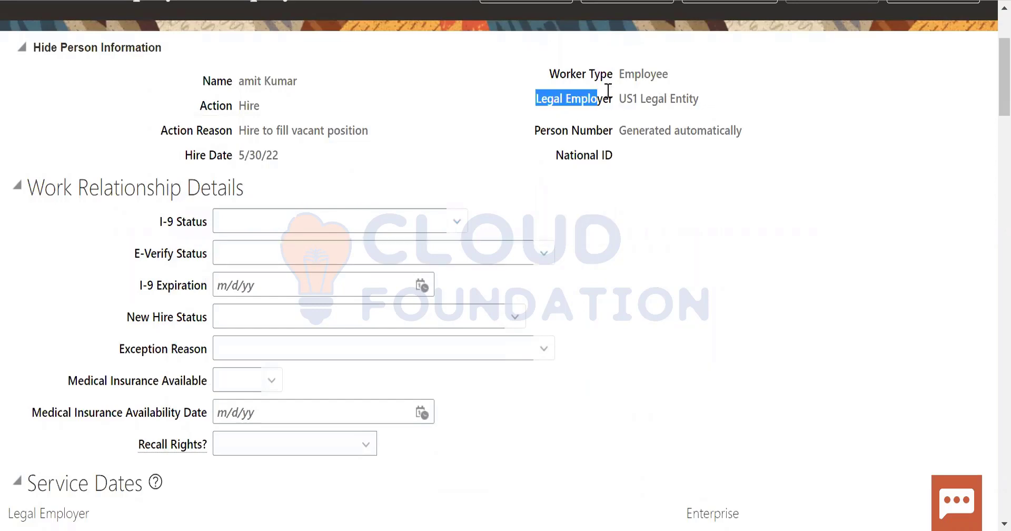
{"action": "left_click", "coordinate": [768, 13]}
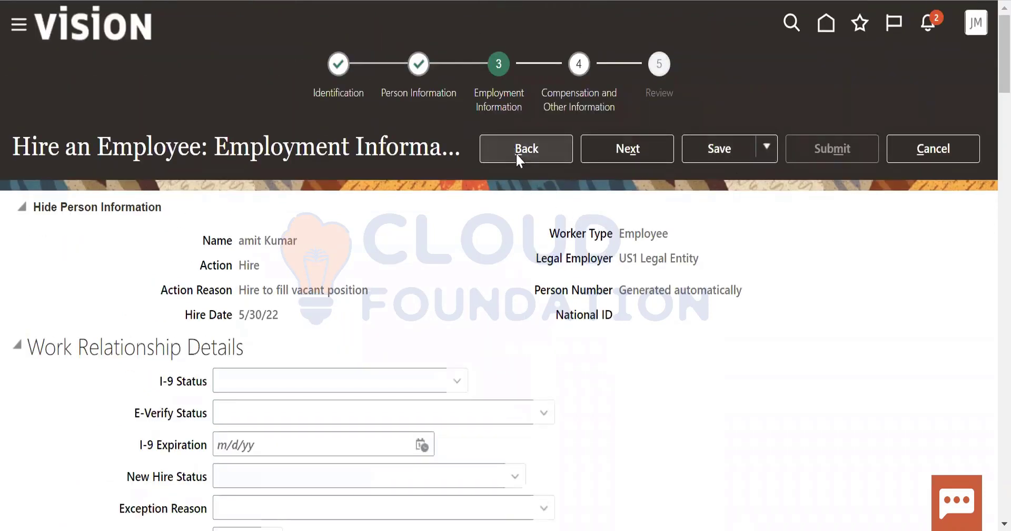
Attempt to continue, revealing that Business Unit still requires a value
{"action": "left_click", "coordinate": [517, 153]}
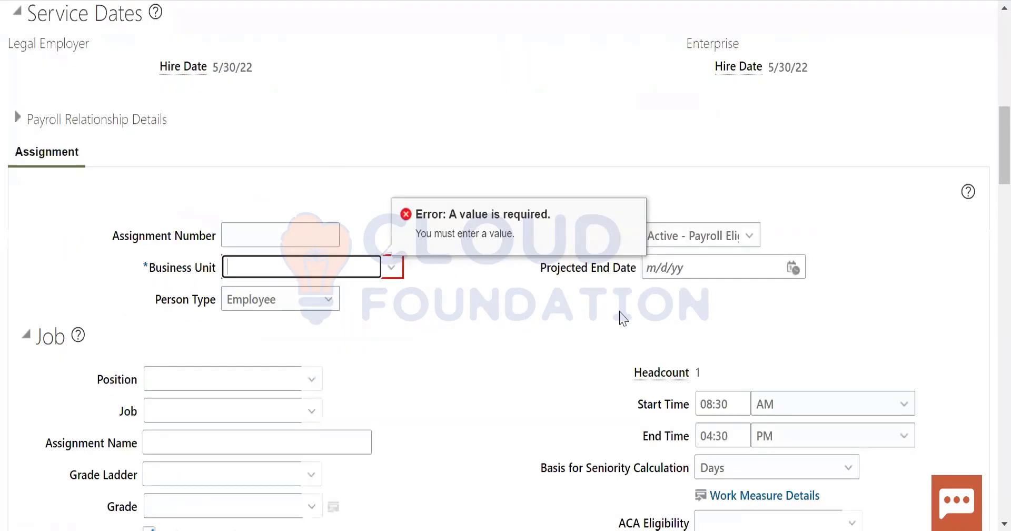
{"action": "scroll", "coordinate": [437, 319], "scroll_direction": "up", "scroll_amount": 10}
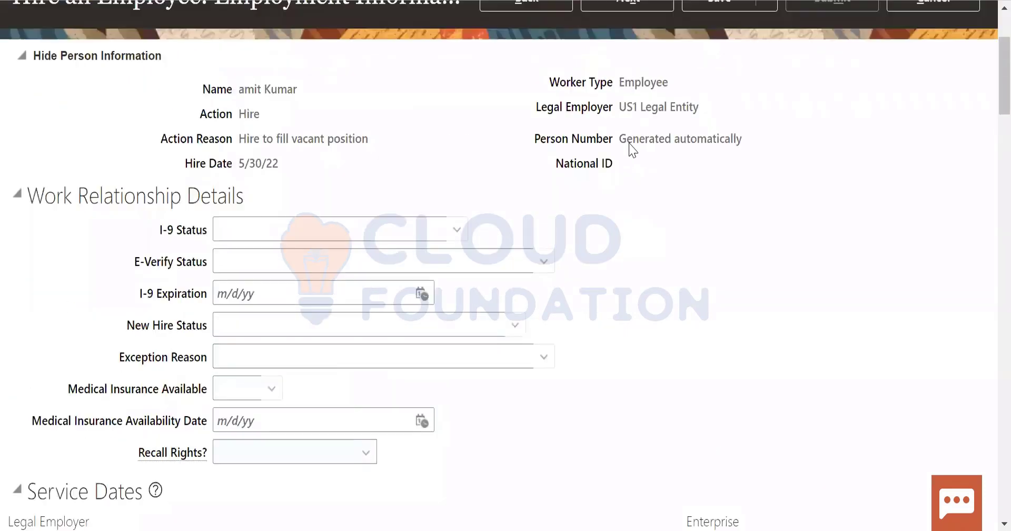
{"action": "scroll", "coordinate": [633, 150], "scroll_direction": "up", "scroll_amount": 3}
{"action": "left_click", "coordinate": [545, 153]}
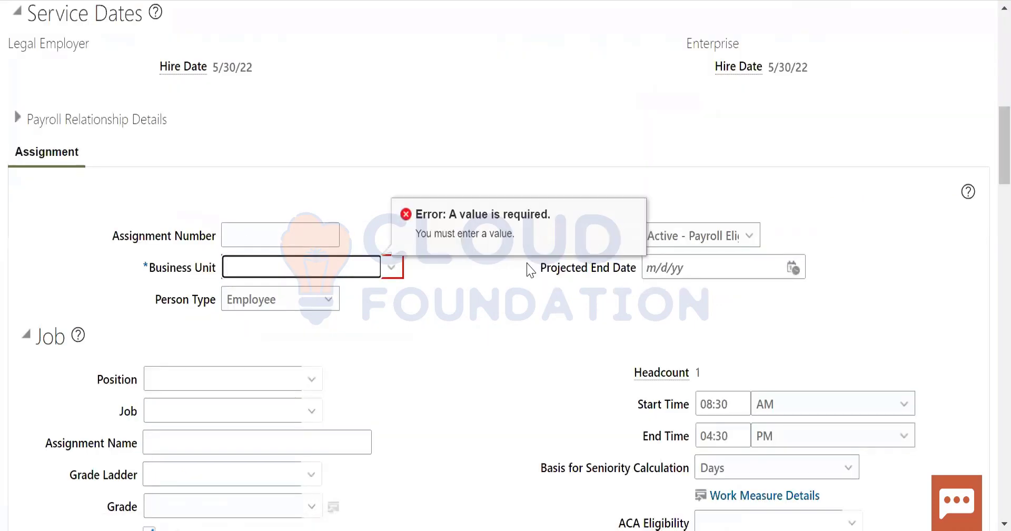
{"action": "scroll", "coordinate": [529, 270], "scroll_direction": "up", "scroll_amount": 10}
Cancel the unsaved hire without saving and start a new Hire an Employee task
{"action": "left_click", "coordinate": [956, 86]}
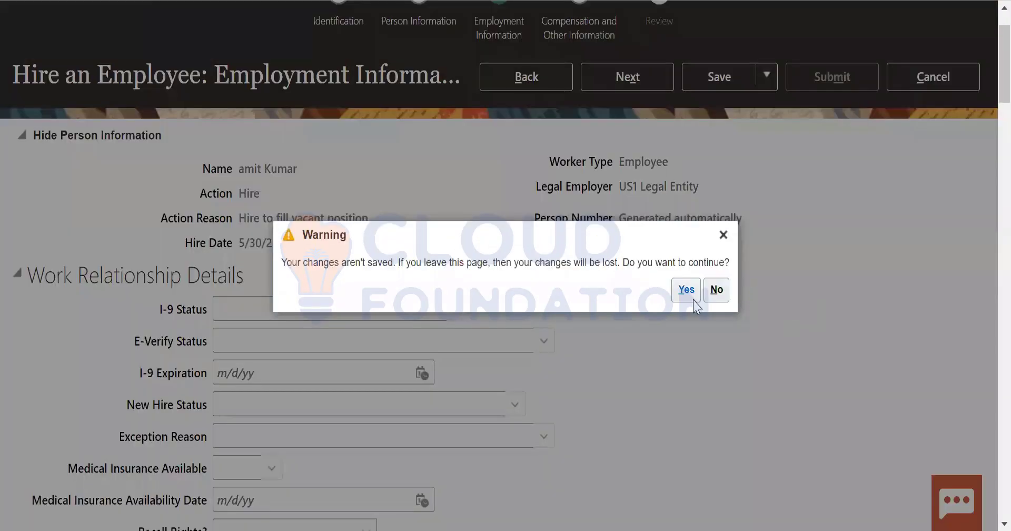
{"action": "left_click", "coordinate": [686, 290]}
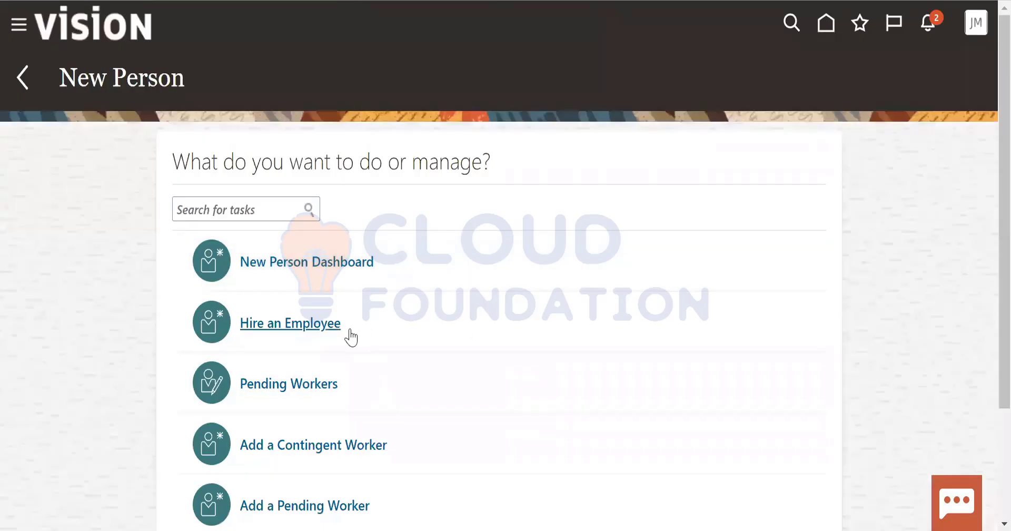
{"action": "left_click", "coordinate": [350, 334]}
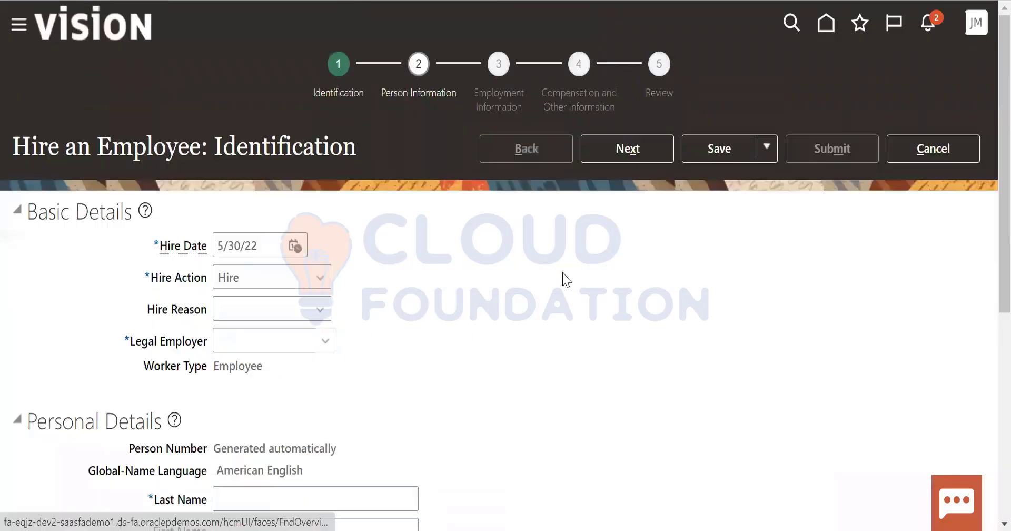
Set Hire Reason to Hire to fill vacant position and Legal Employer to UK Legal Entity
{"action": "left_click", "coordinate": [280, 315]}
{"action": "left_click", "coordinate": [299, 351]}
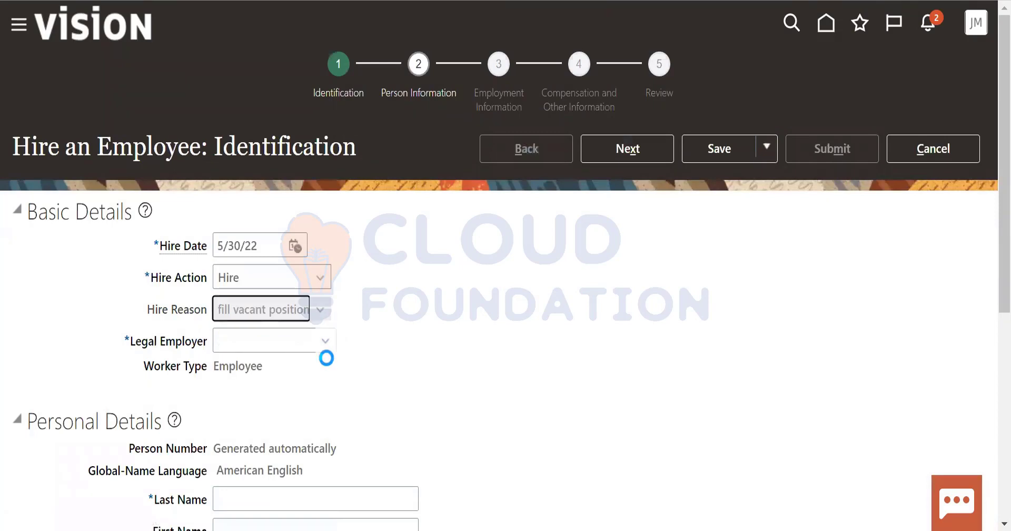
{"action": "left_click", "coordinate": [290, 348]}
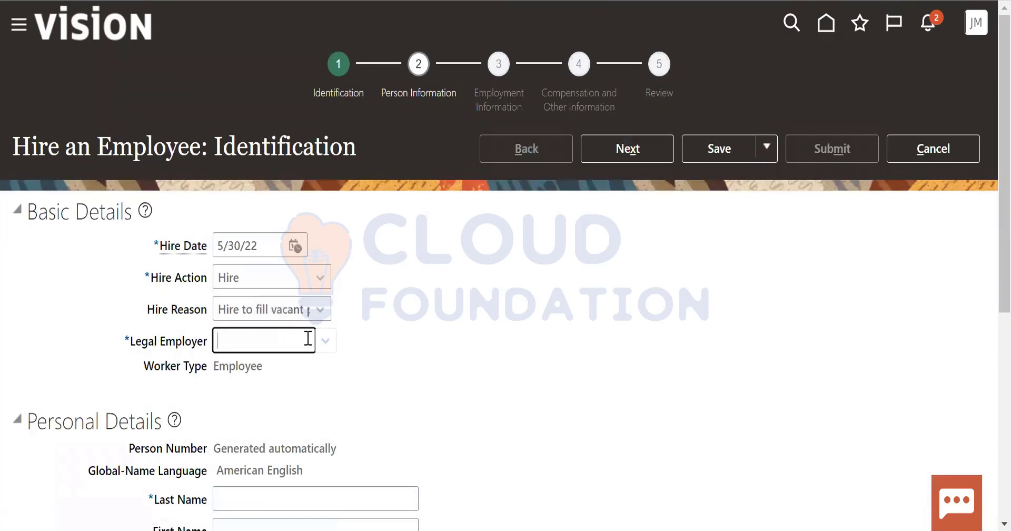
{"action": "type", "text": "l"}
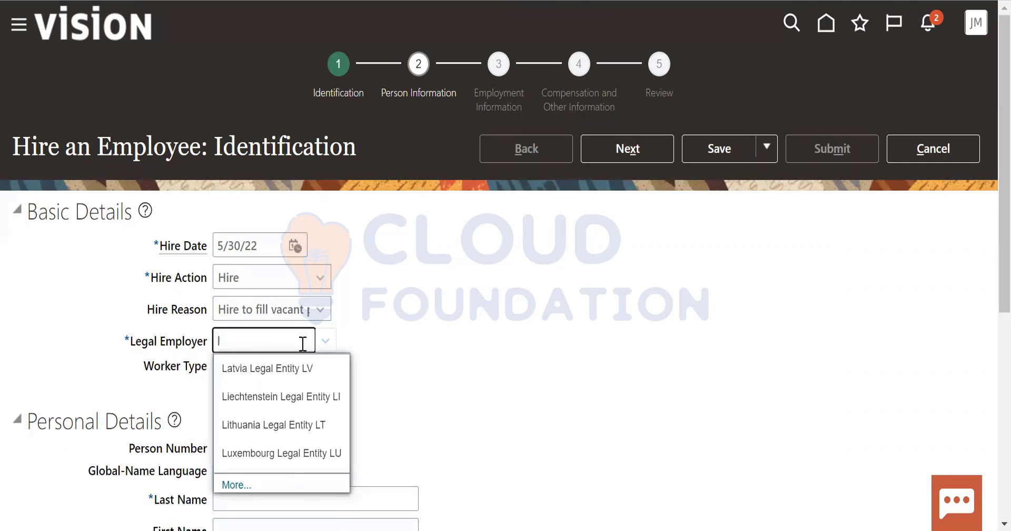
{"action": "key", "text": "BackSpace"}
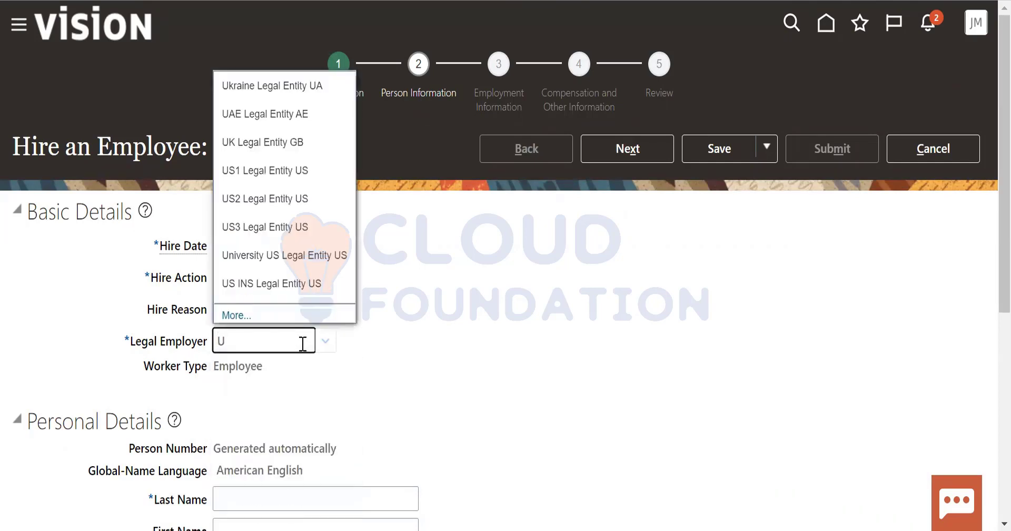
{"action": "left_click", "coordinate": [249, 148]}
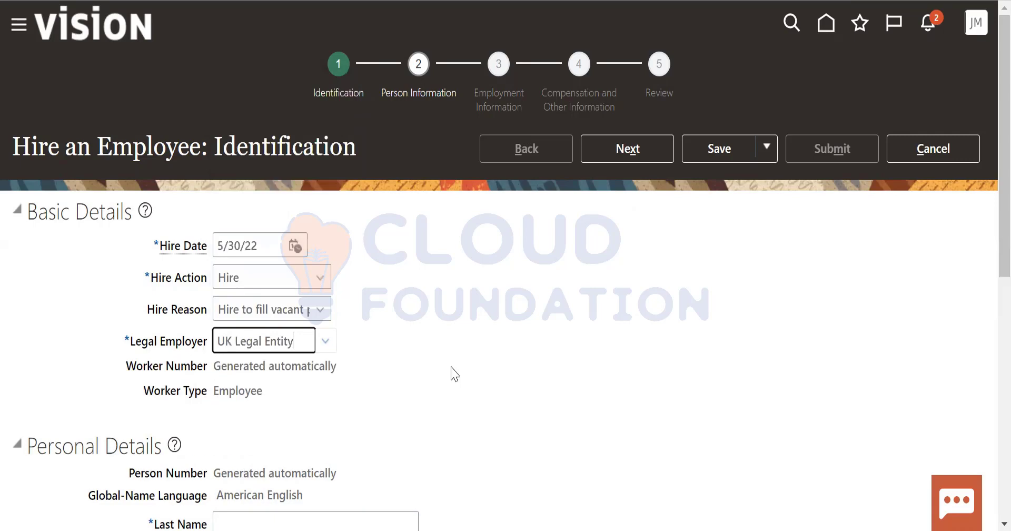
{"action": "scroll", "coordinate": [451, 369], "scroll_direction": "down", "scroll_amount": 6}
Autofill the hire's saved last and first name and set gender to Male
{"action": "left_click", "coordinate": [297, 196]}
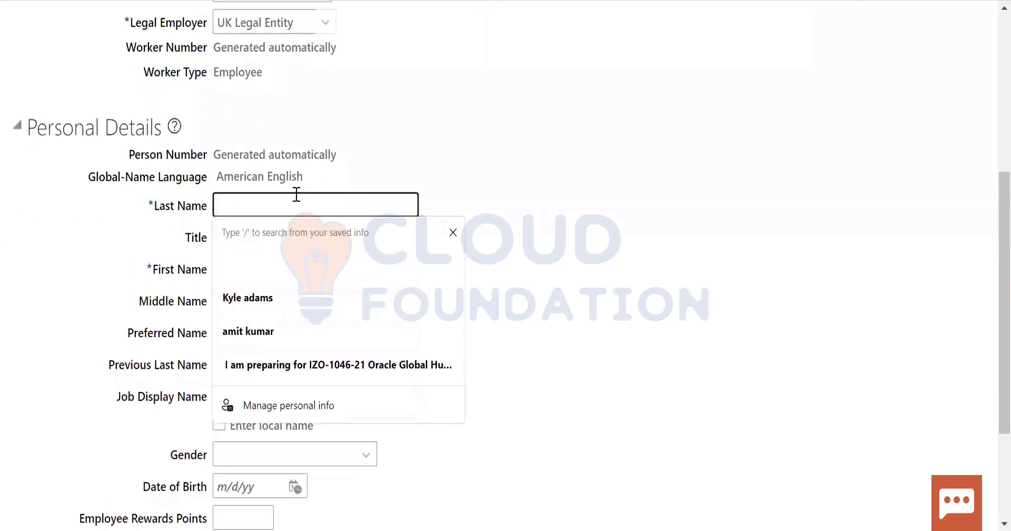
{"action": "left_click", "coordinate": [280, 331]}
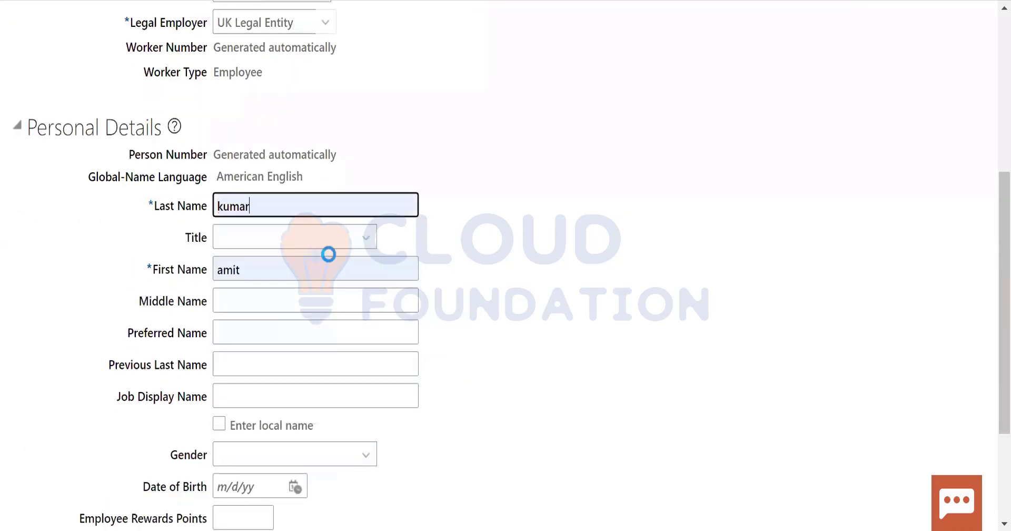
{"action": "scroll", "coordinate": [271, 354], "scroll_direction": "down", "scroll_amount": 3}
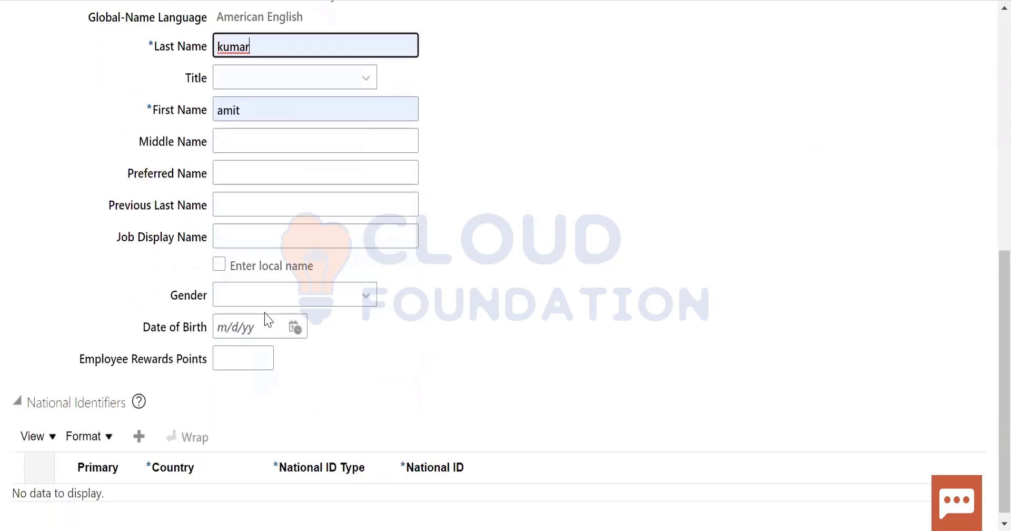
{"action": "left_click", "coordinate": [268, 303]}
{"action": "left_click", "coordinate": [251, 347]}
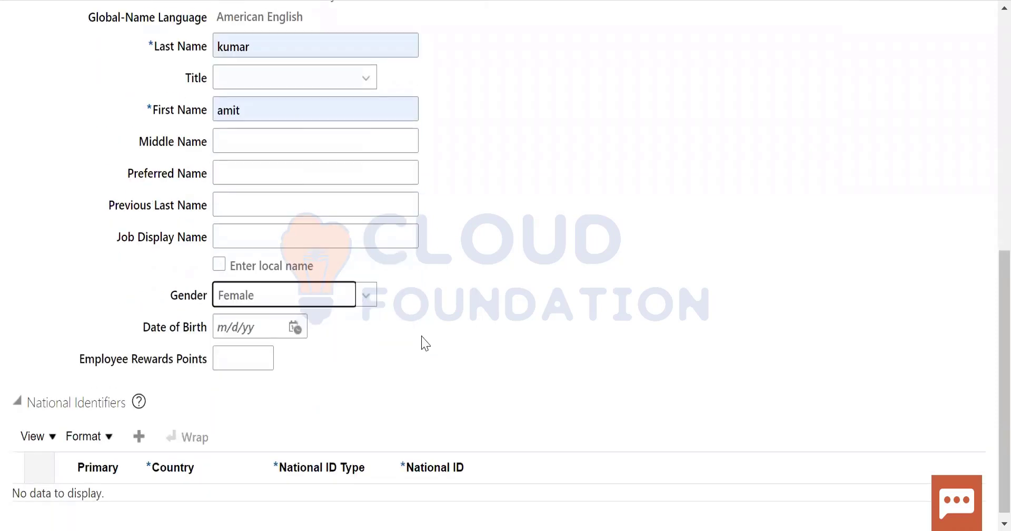
{"action": "left_click", "coordinate": [272, 296]}
{"action": "left_click", "coordinate": [259, 346]}
{"action": "scroll", "coordinate": [440, 341], "scroll_direction": "down", "scroll_amount": 1}
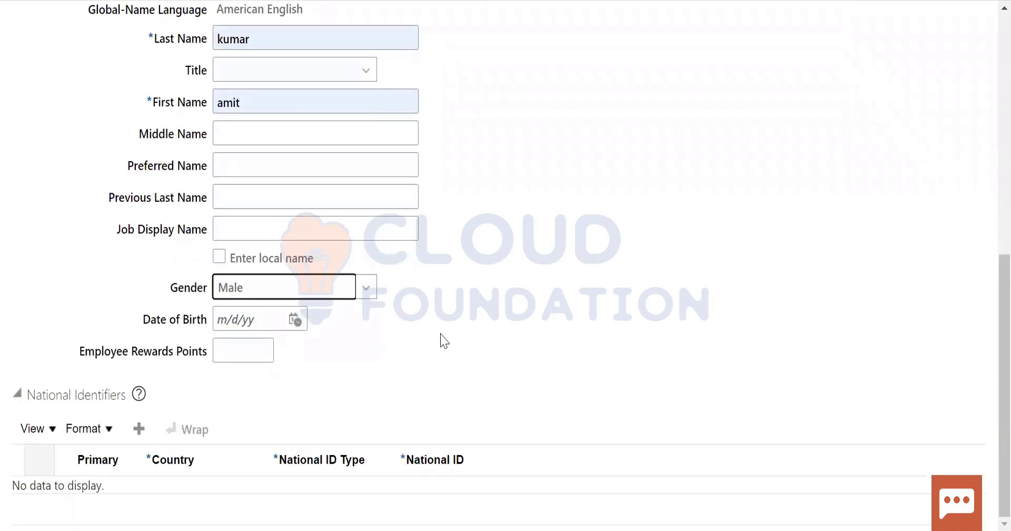
Try a first date of birth, accepting the minimum-age warning, and adjust the calendar year
{"action": "left_click", "coordinate": [295, 319]}
{"action": "left_click", "coordinate": [370, 203]}
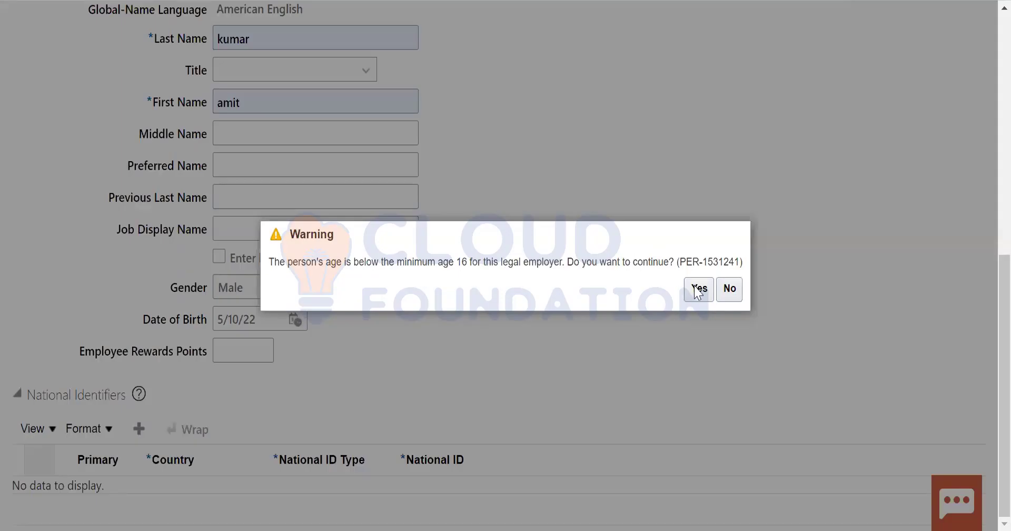
{"action": "left_click", "coordinate": [700, 288]}
{"action": "left_click", "coordinate": [295, 320]}
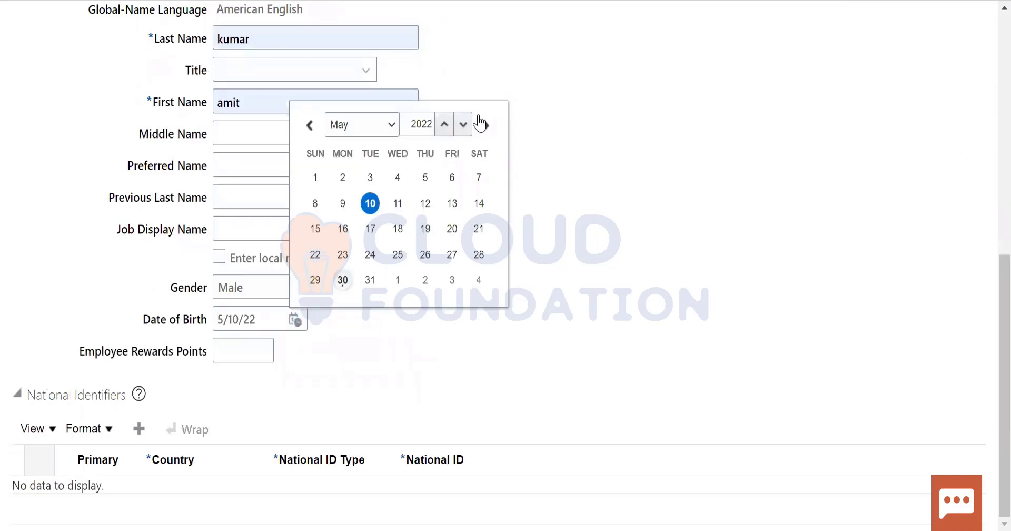
{"action": "left_click", "coordinate": [447, 124]}
{"action": "left_click", "coordinate": [446, 124]}
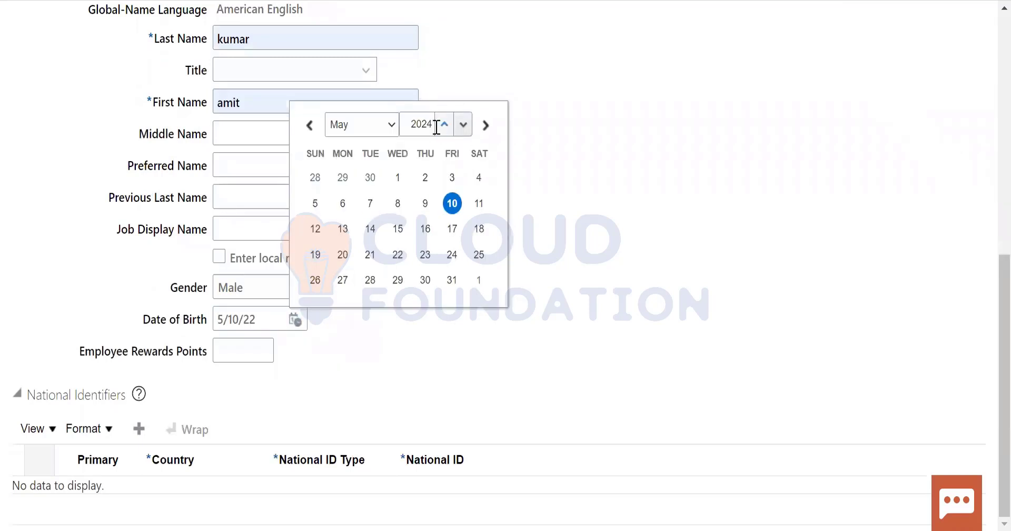
{"action": "left_click", "coordinate": [437, 126]}
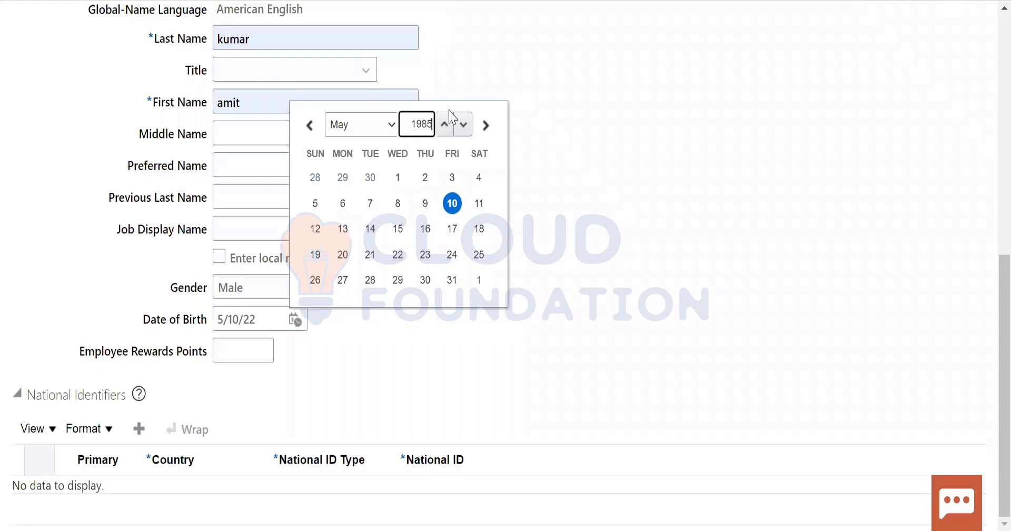
{"action": "left_click", "coordinate": [576, 201]}
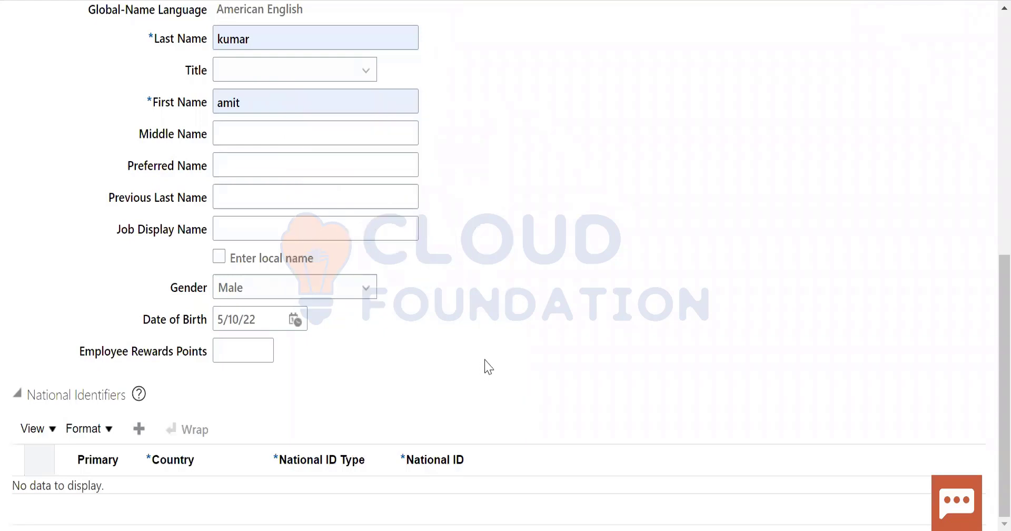
{"action": "left_click", "coordinate": [295, 320]}
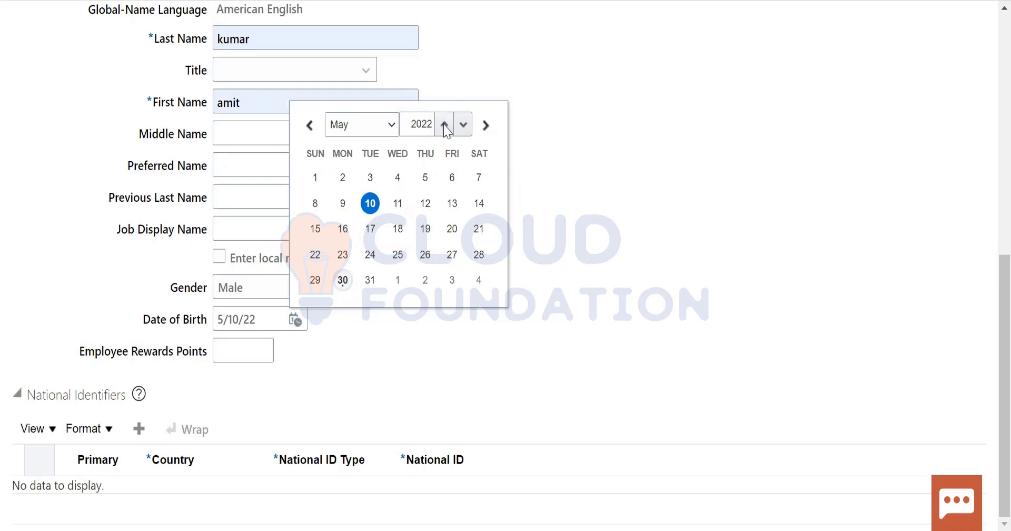
{"action": "double_click", "coordinate": [444, 125]}
{"action": "left_click", "coordinate": [431, 125]}
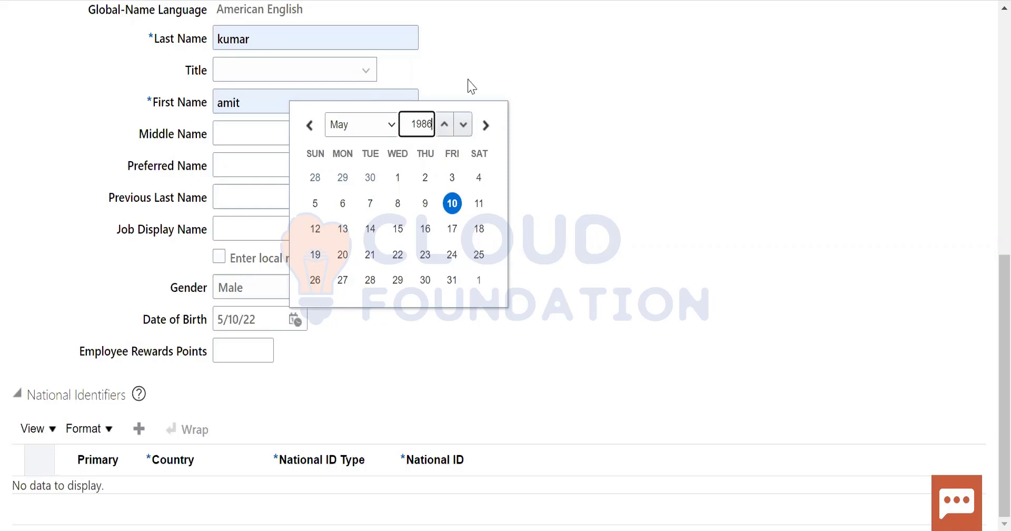
{"action": "left_click", "coordinate": [452, 205]}
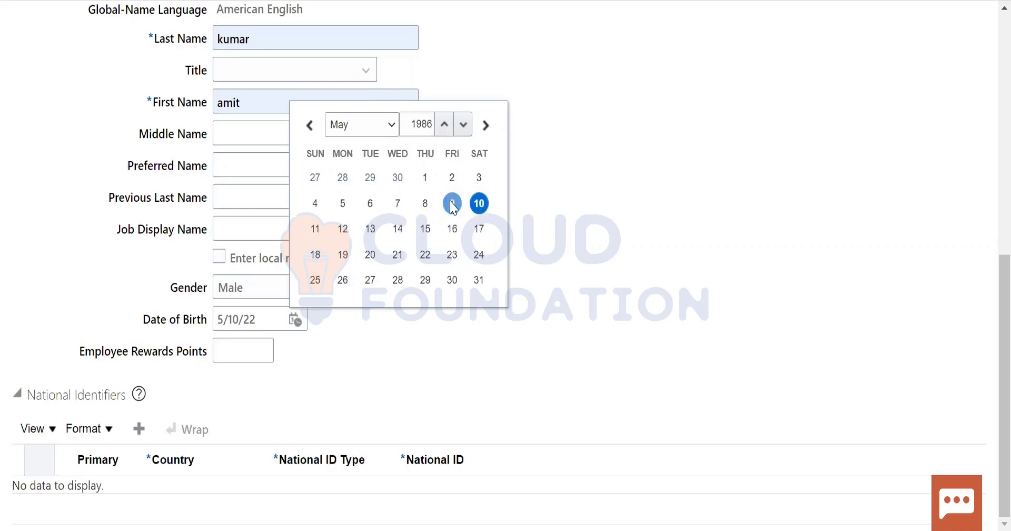
{"action": "left_click", "coordinate": [452, 204]}
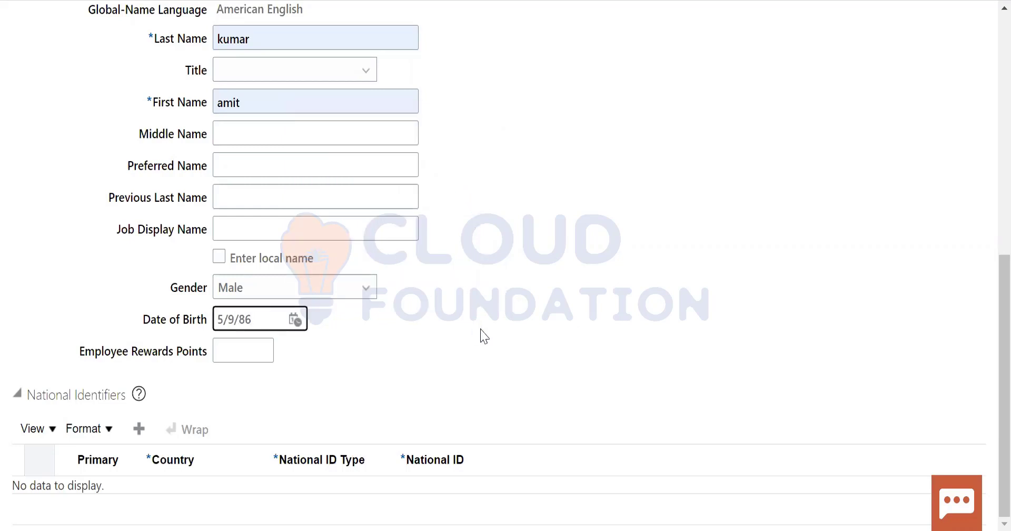
{"action": "scroll", "coordinate": [481, 334], "scroll_direction": "up", "scroll_amount": 10}
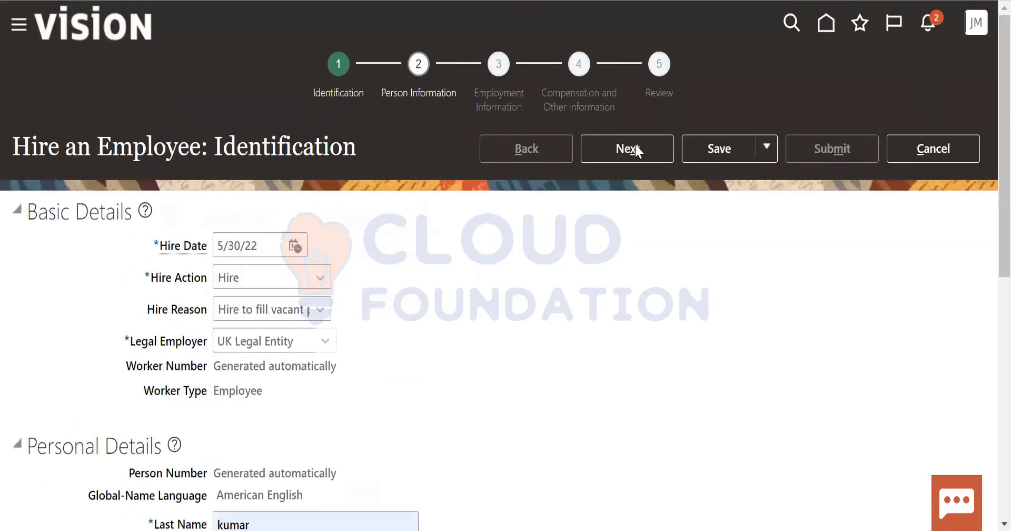
Move on to Person Information and fill in the home Address Line 1
{"action": "left_click", "coordinate": [636, 150]}
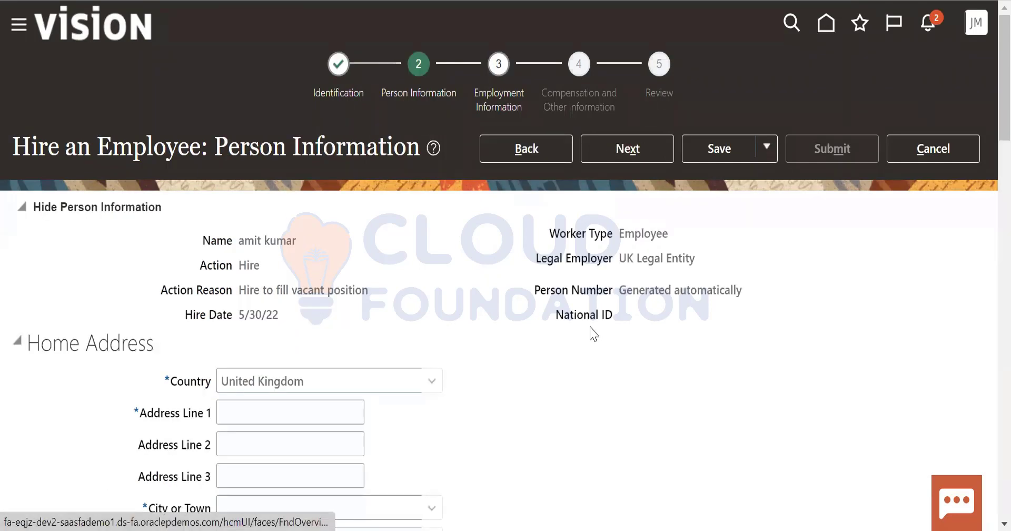
{"action": "scroll", "coordinate": [339, 272], "scroll_direction": "down", "scroll_amount": 3}
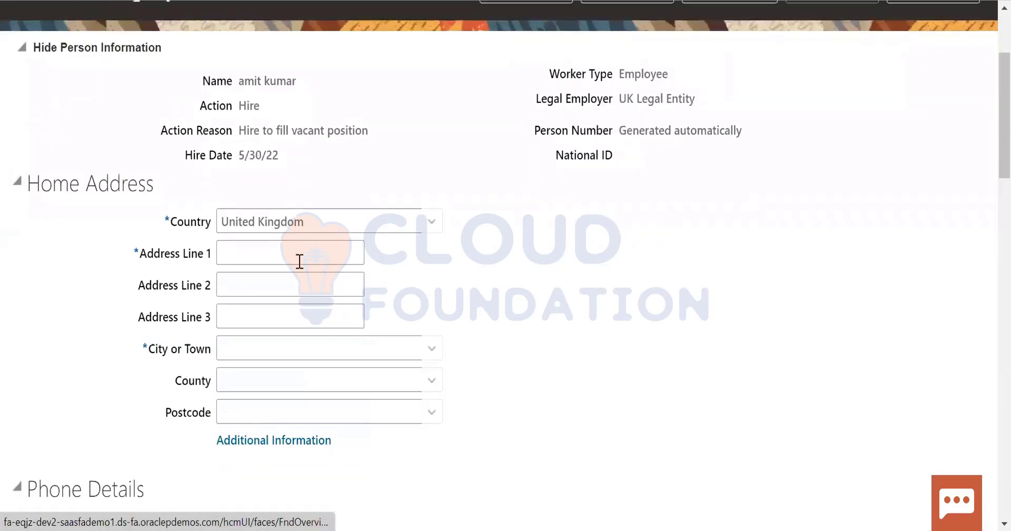
{"action": "scroll", "coordinate": [309, 274], "scroll_direction": "up", "scroll_amount": 2}
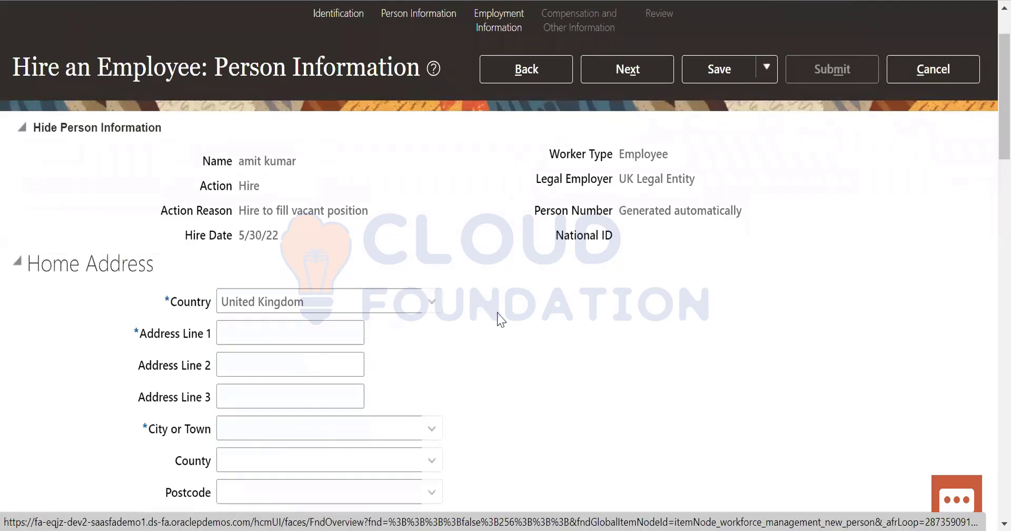
{"action": "scroll", "coordinate": [499, 316], "scroll_direction": "down", "scroll_amount": 2}
{"action": "left_click", "coordinate": [252, 254]}
{"action": "type", "text": "10000"}
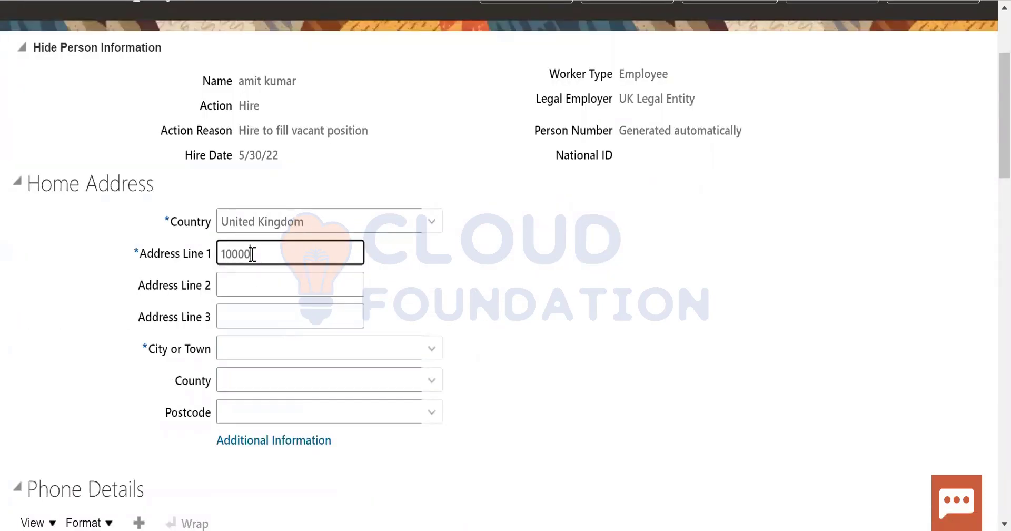
{"action": "left_click", "coordinate": [481, 296]}
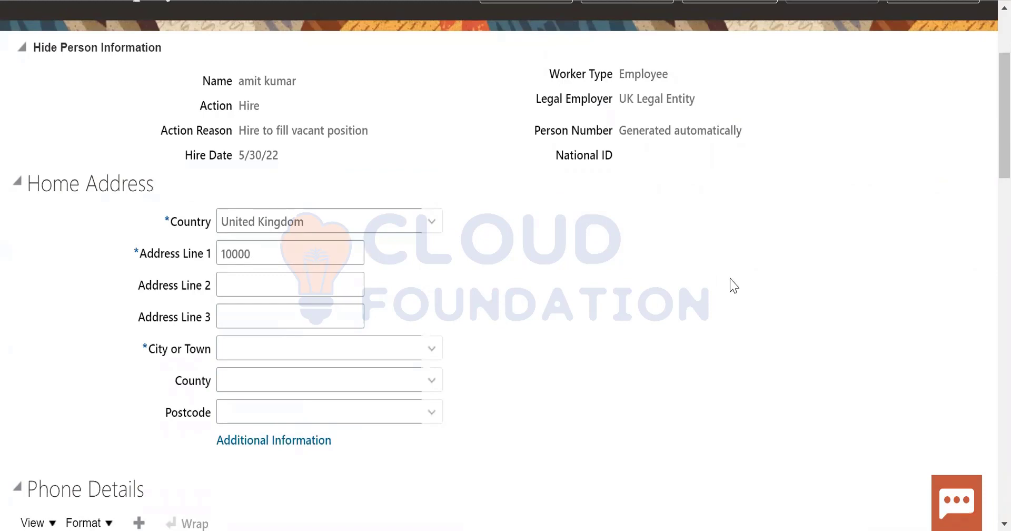
{"action": "scroll", "coordinate": [733, 285], "scroll_direction": "up", "scroll_amount": 3}
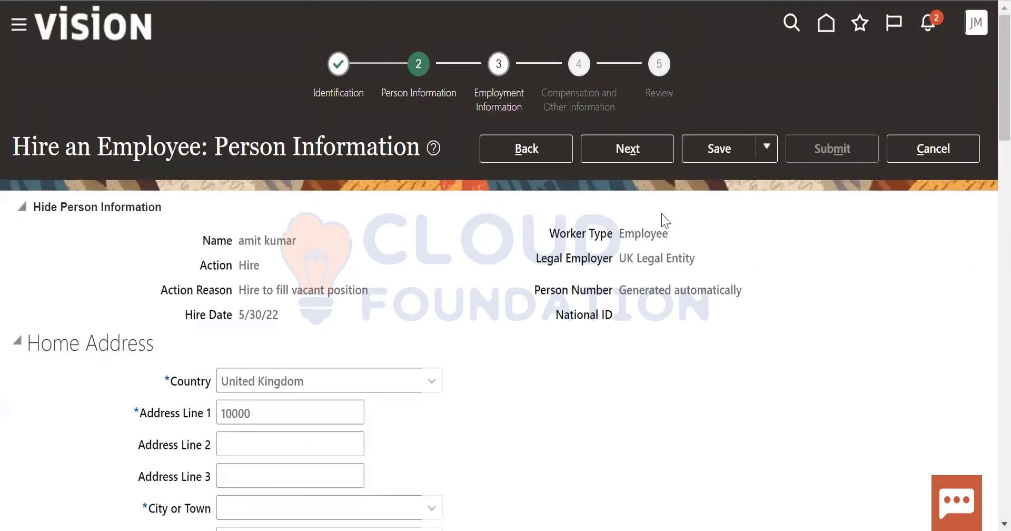
{"action": "left_click", "coordinate": [640, 149]}
Set City or Town to London so County fills in, then continue
{"action": "scroll", "coordinate": [391, 267], "scroll_direction": "down", "scroll_amount": 5}
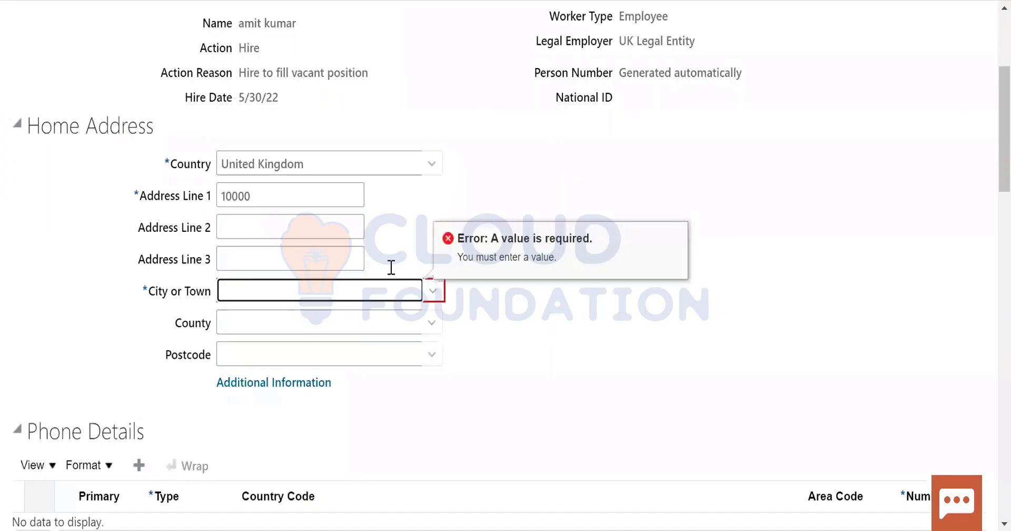
{"action": "left_click", "coordinate": [365, 271]}
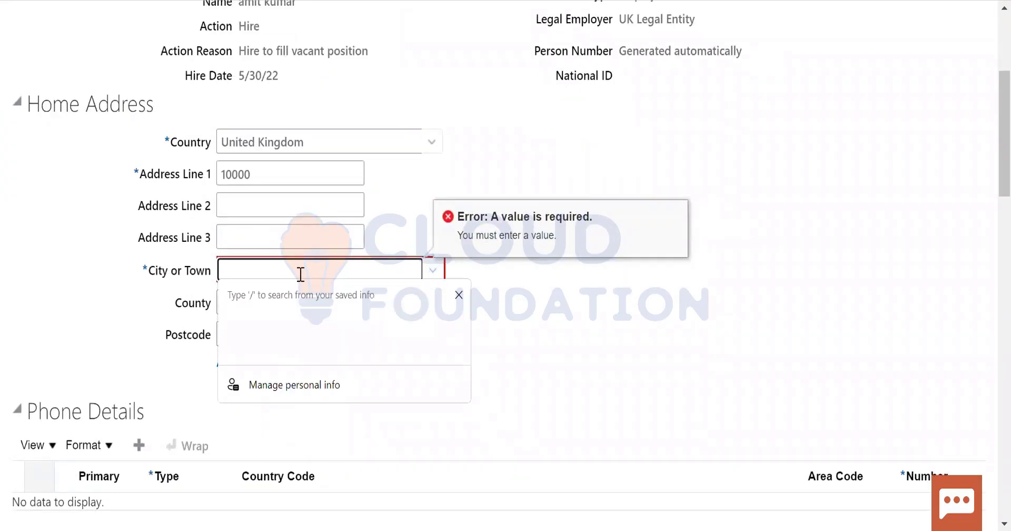
{"action": "type", "text": "London"}
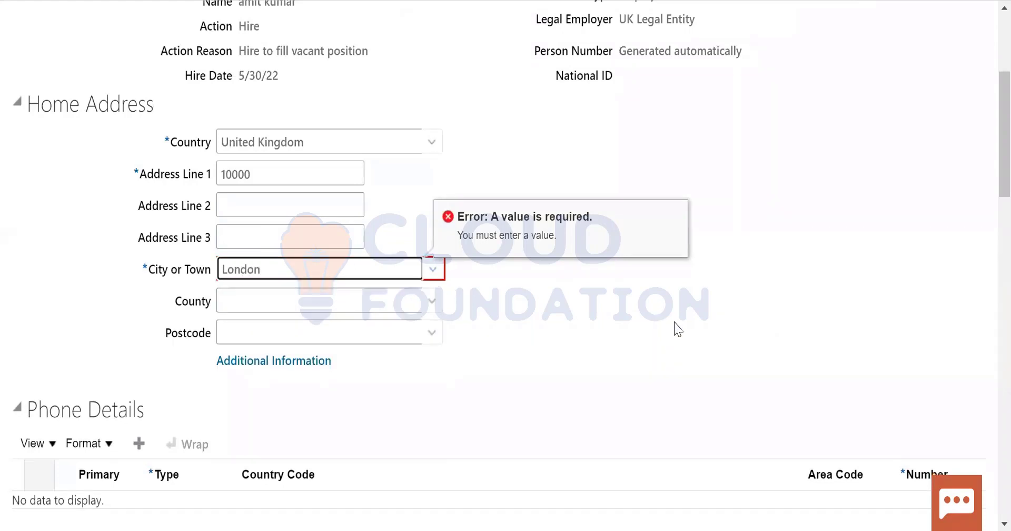
{"action": "left_click", "coordinate": [671, 337]}
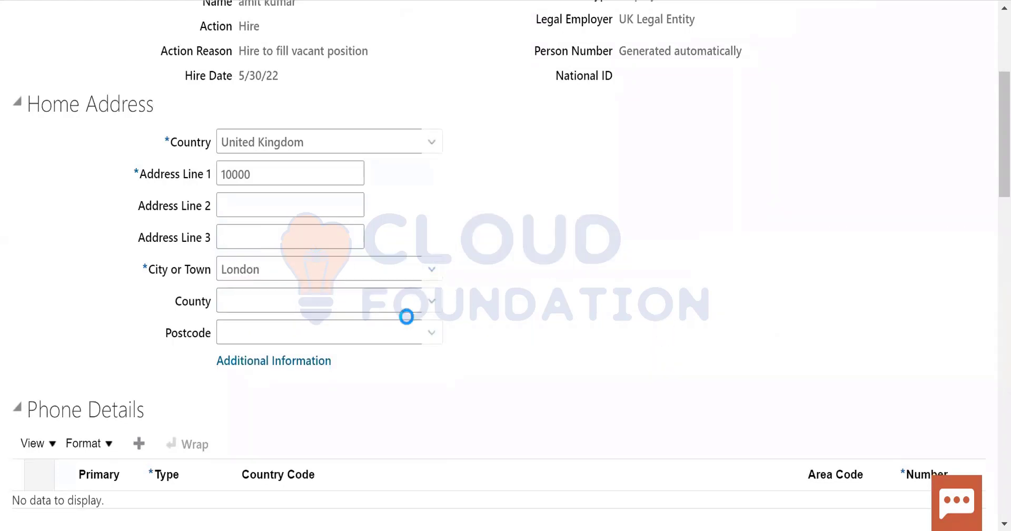
{"action": "left_click", "coordinate": [329, 270]}
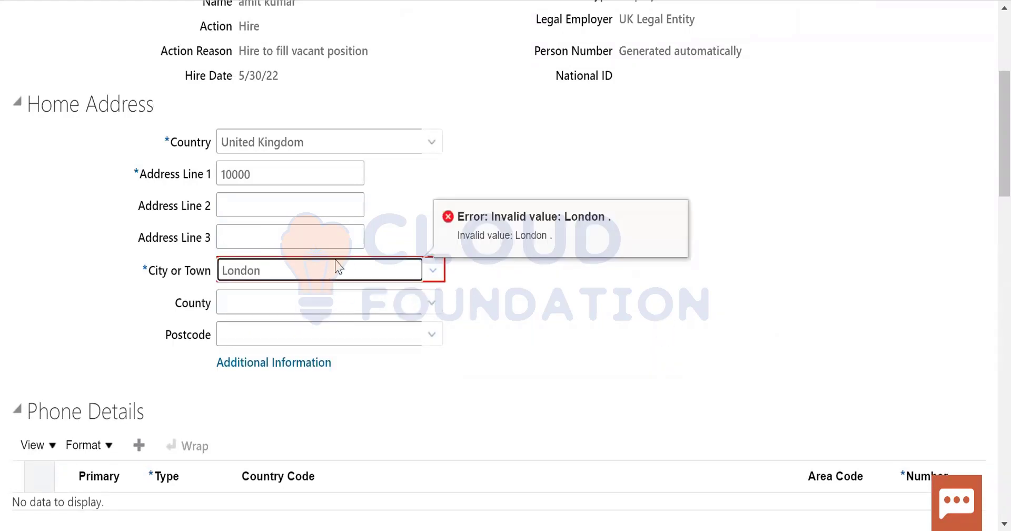
{"action": "left_click", "coordinate": [571, 322]}
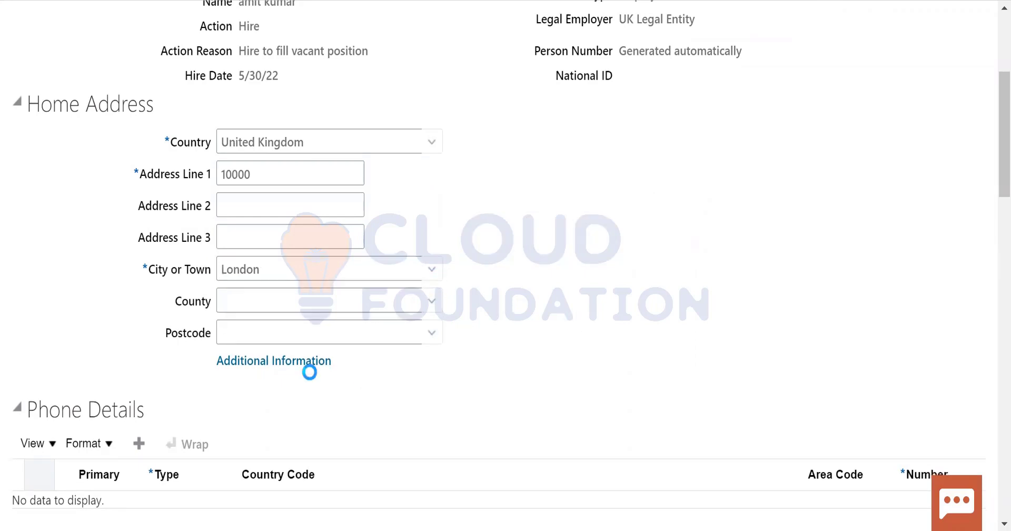
{"action": "scroll", "coordinate": [553, 174], "scroll_direction": "up", "scroll_amount": 5}
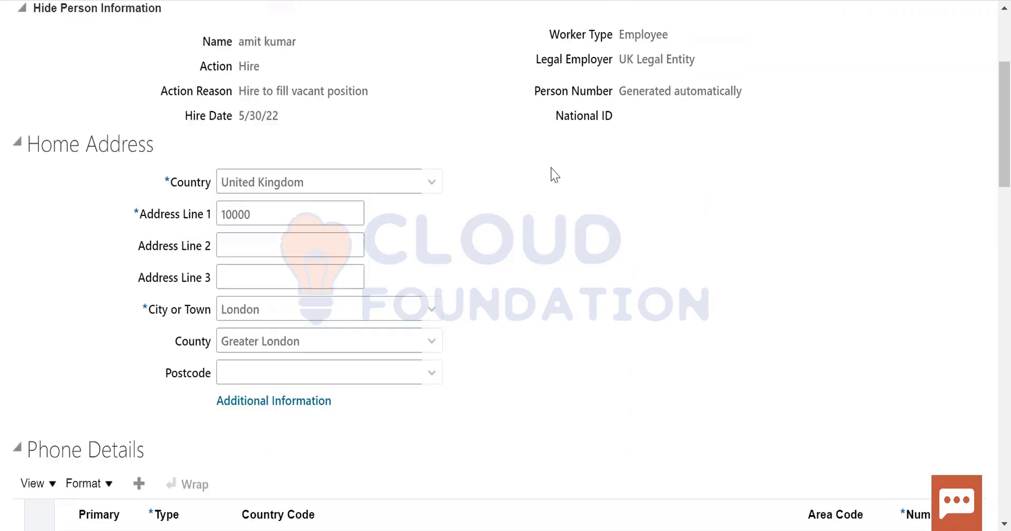
{"action": "left_click", "coordinate": [593, 146]}
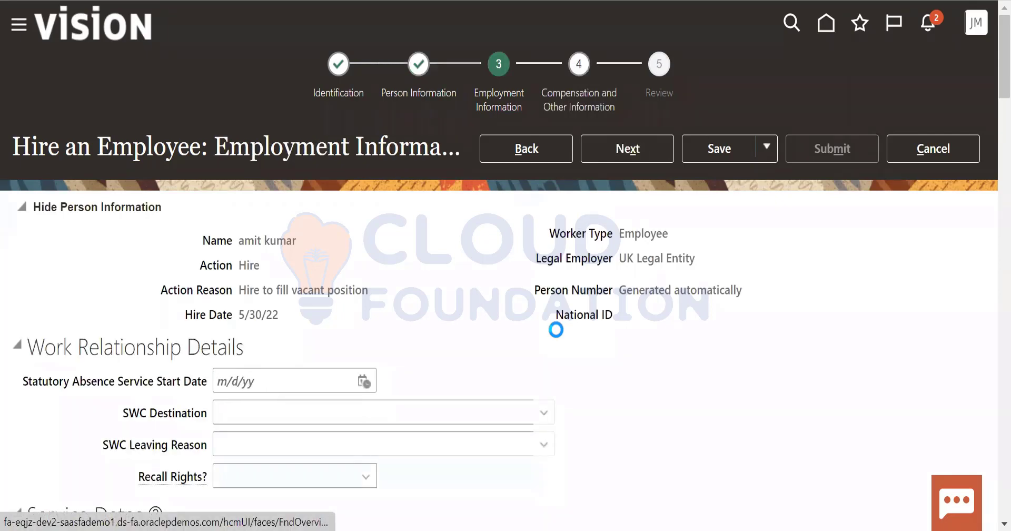
Review the Employment Information page, highlighting fields on it
{"action": "scroll", "coordinate": [80, 216], "scroll_direction": "down", "scroll_amount": 3}
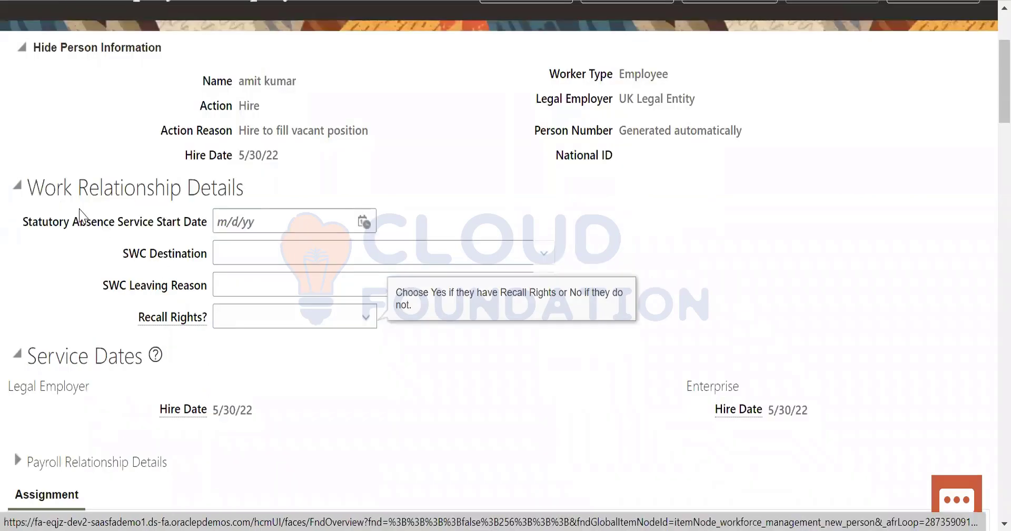
{"action": "left_click_drag", "start_coordinate": [35, 190], "coordinate": [264, 181]}
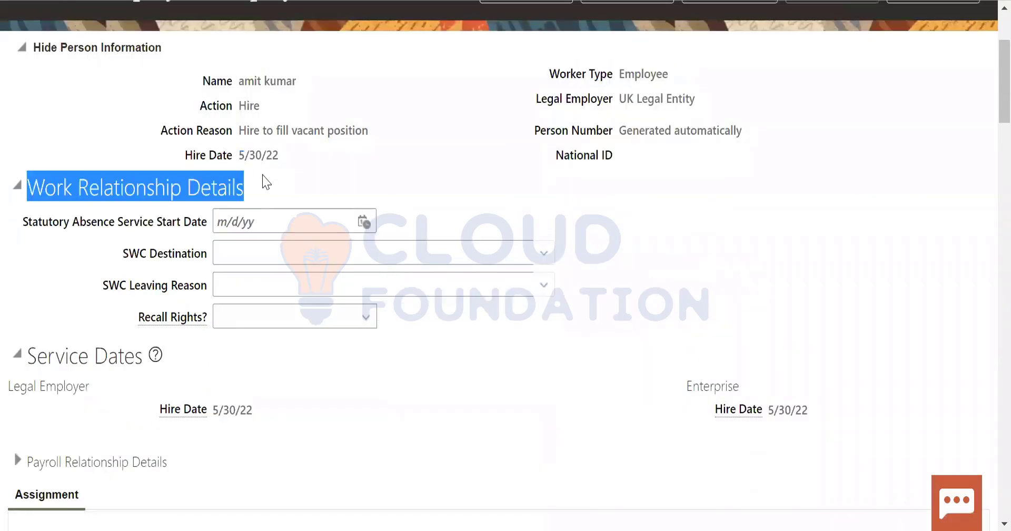
{"action": "left_click", "coordinate": [480, 335]}
{"action": "scroll", "coordinate": [544, 208], "scroll_direction": "up", "scroll_amount": 3}
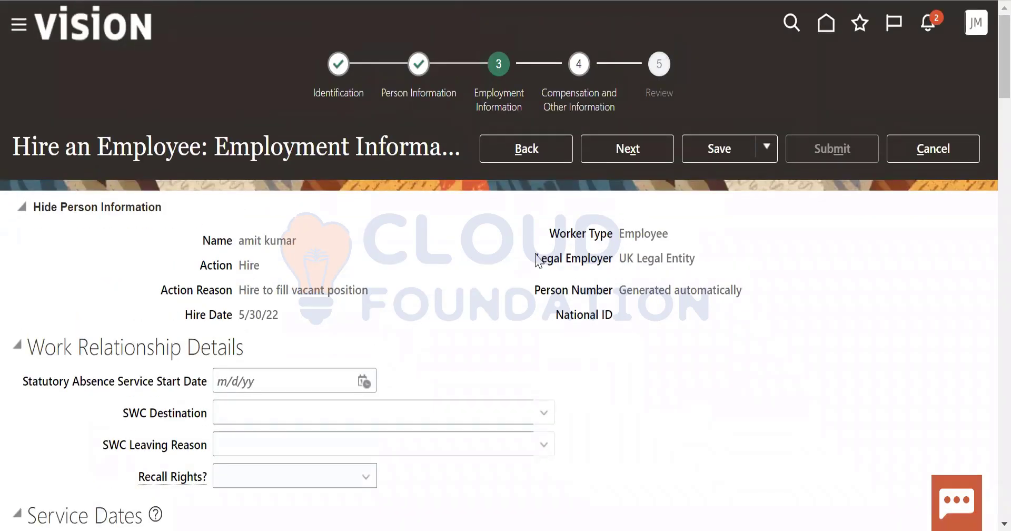
{"action": "left_click_drag", "start_coordinate": [536, 258], "coordinate": [692, 264]}
{"action": "left_click", "coordinate": [657, 332]}
{"action": "scroll", "coordinate": [653, 333], "scroll_direction": "down", "scroll_amount": 3}
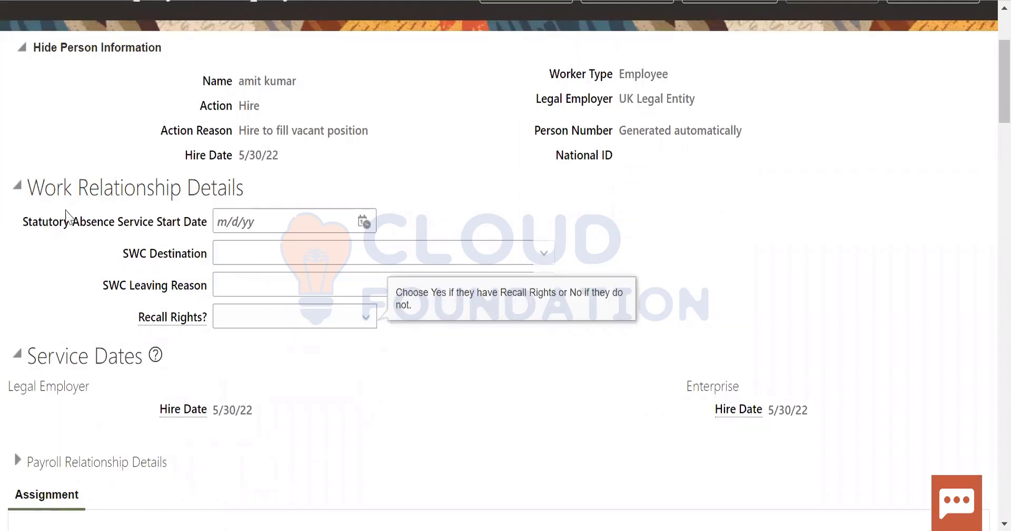
{"action": "left_click_drag", "start_coordinate": [41, 221], "coordinate": [216, 176]}
{"action": "left_click", "coordinate": [216, 175]}
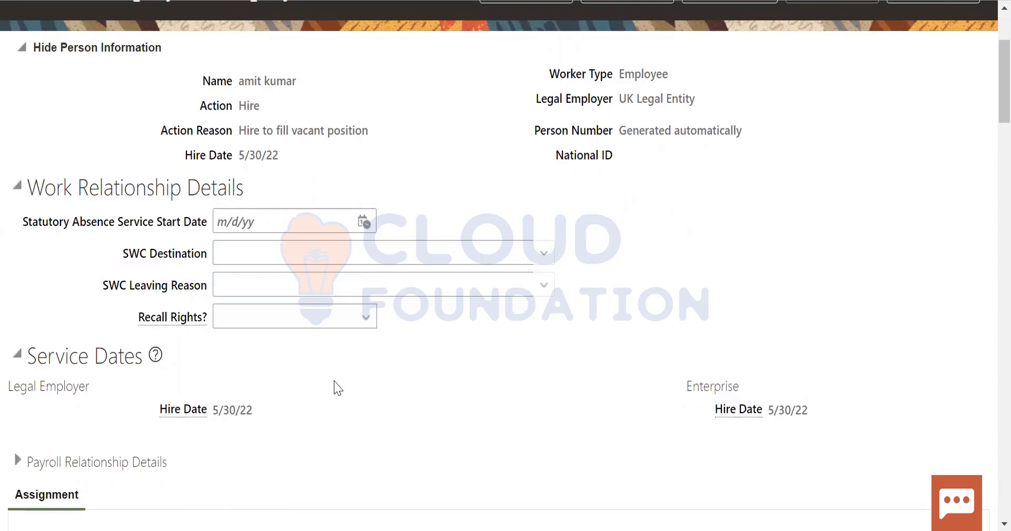
{"action": "scroll", "coordinate": [332, 386], "scroll_direction": "down", "scroll_amount": 5}
Set Business Unit to UK Business Unit and scroll back to the top
{"action": "left_click", "coordinate": [293, 371]}
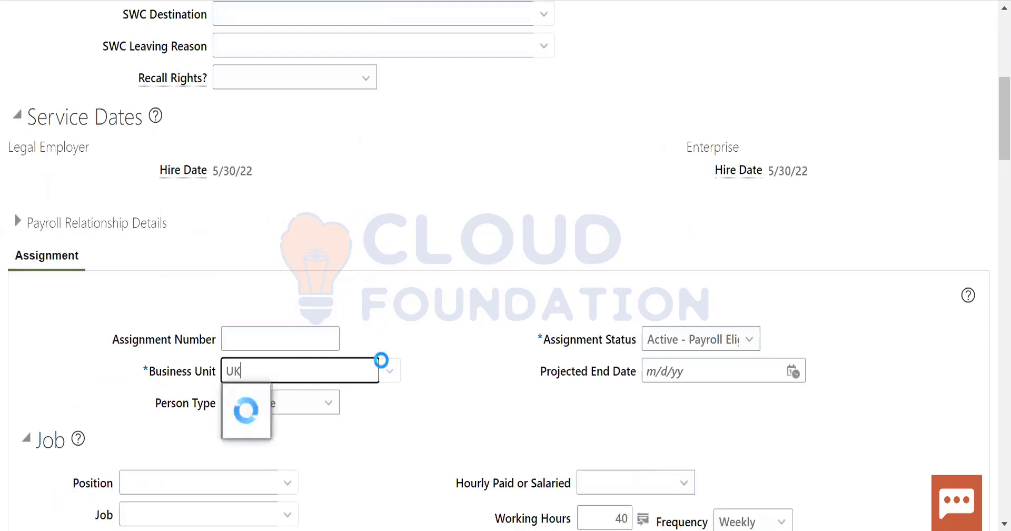
{"action": "key", "text": "Return"}
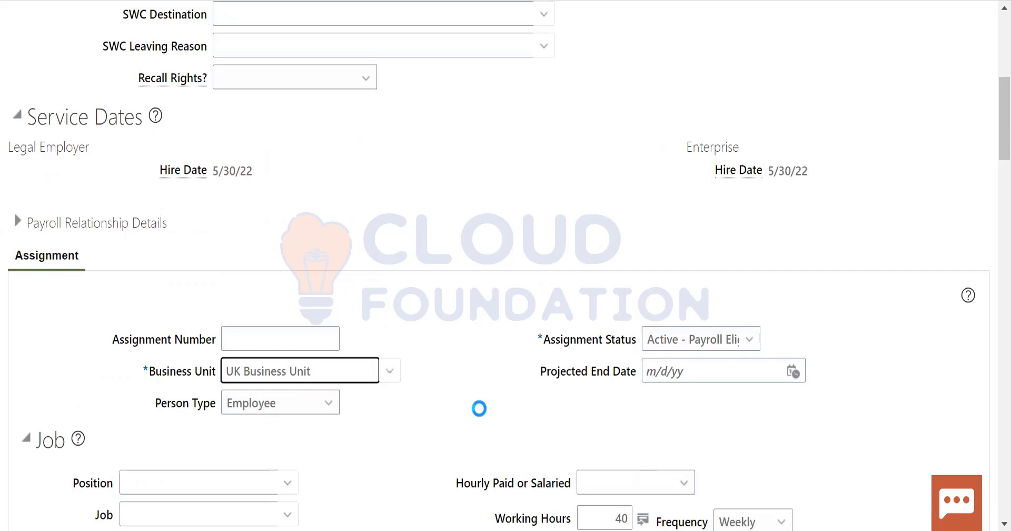
{"action": "scroll", "coordinate": [534, 421], "scroll_direction": "down", "scroll_amount": 5}
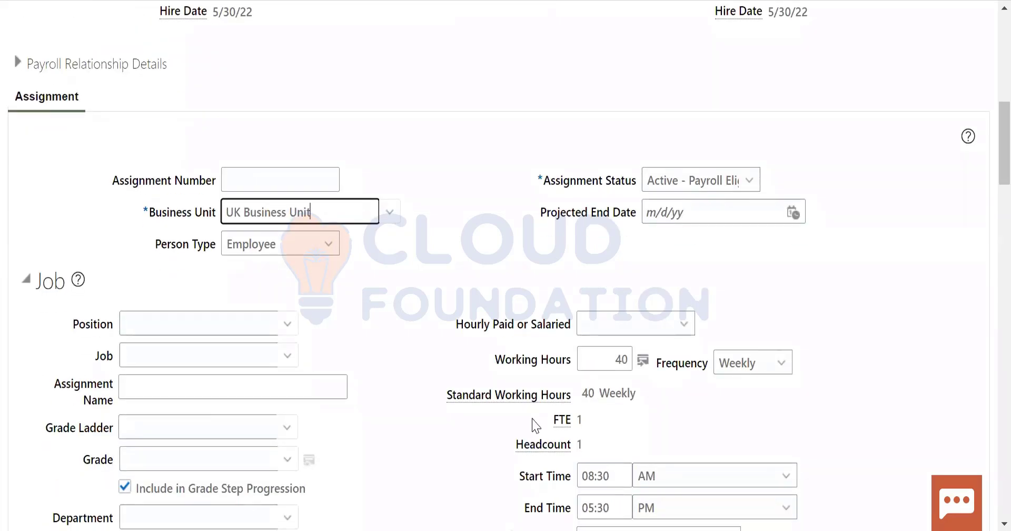
{"action": "scroll", "coordinate": [464, 377], "scroll_direction": "up", "scroll_amount": 10}
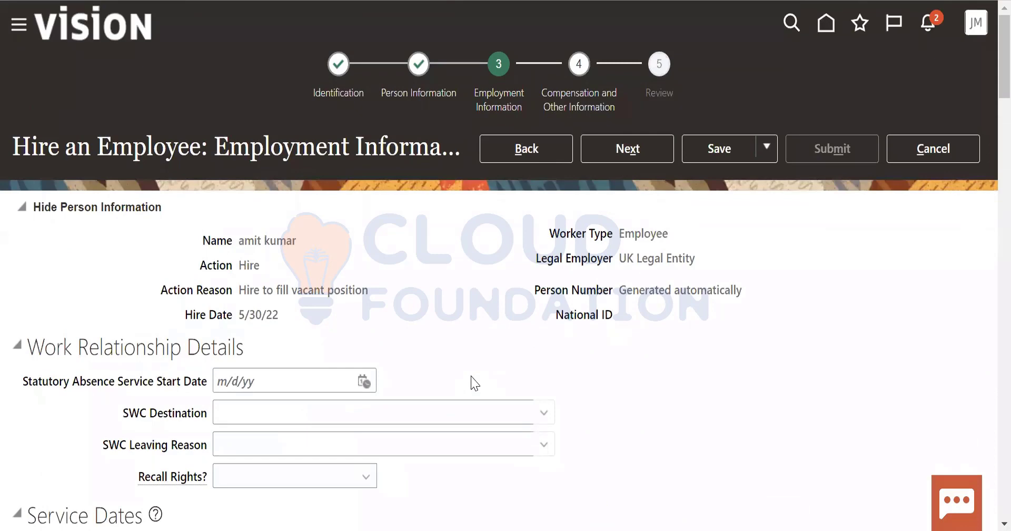
{"action": "scroll", "coordinate": [475, 383], "scroll_direction": "down", "scroll_amount": 10}
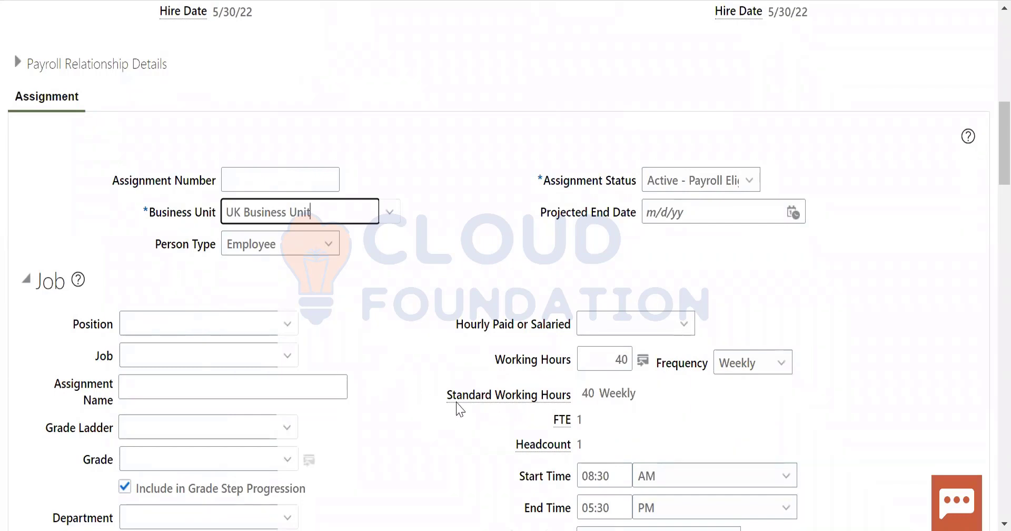
{"action": "scroll", "coordinate": [449, 384], "scroll_direction": "up", "scroll_amount": 1}
{"action": "scroll", "coordinate": [448, 384], "scroll_direction": "up", "scroll_amount": 8}
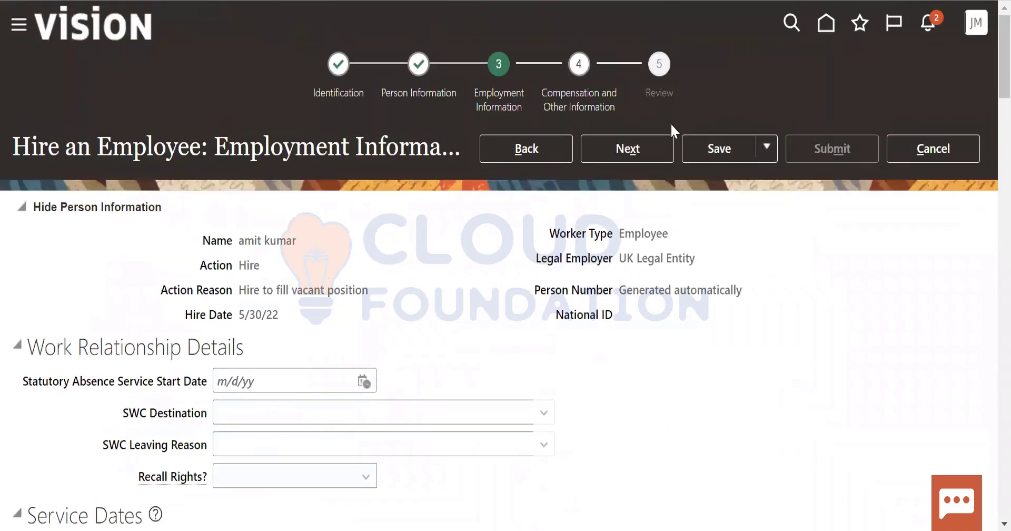
Advance the hire to the compensation step and save it twice, dismissing each confirmation
{"action": "left_click", "coordinate": [668, 148]}
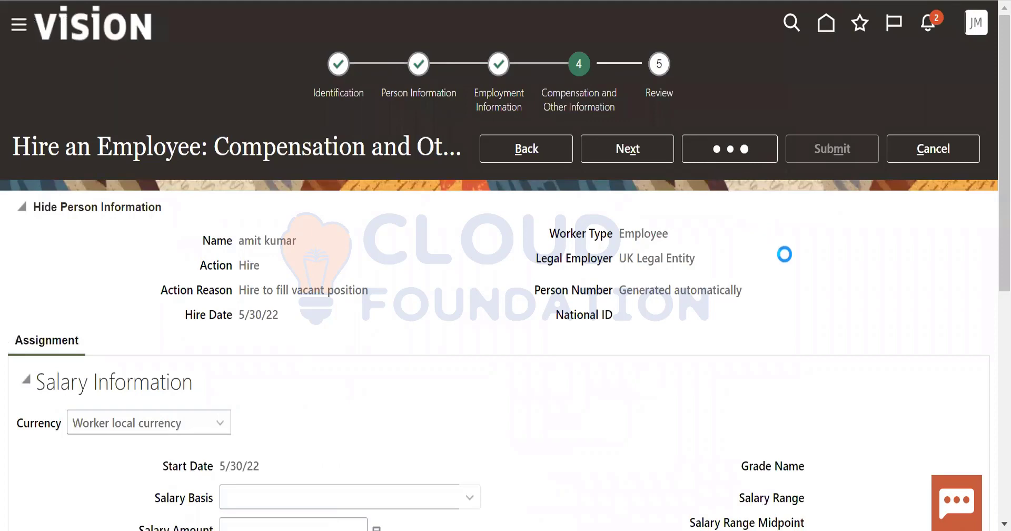
{"action": "scroll", "coordinate": [779, 246], "scroll_direction": "down", "scroll_amount": 5}
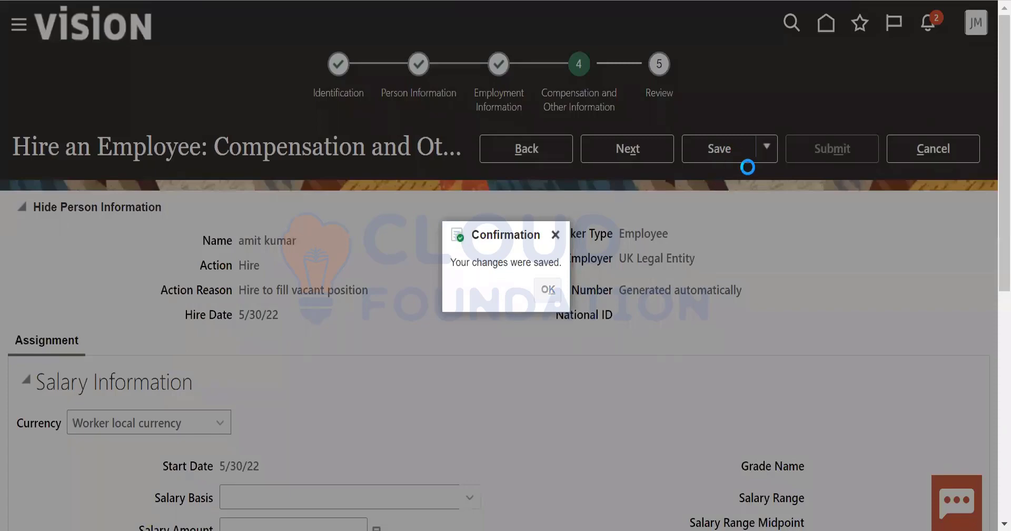
{"action": "left_click", "coordinate": [747, 167]}
{"action": "left_click", "coordinate": [751, 158]}
{"action": "left_click", "coordinate": [883, 157]}
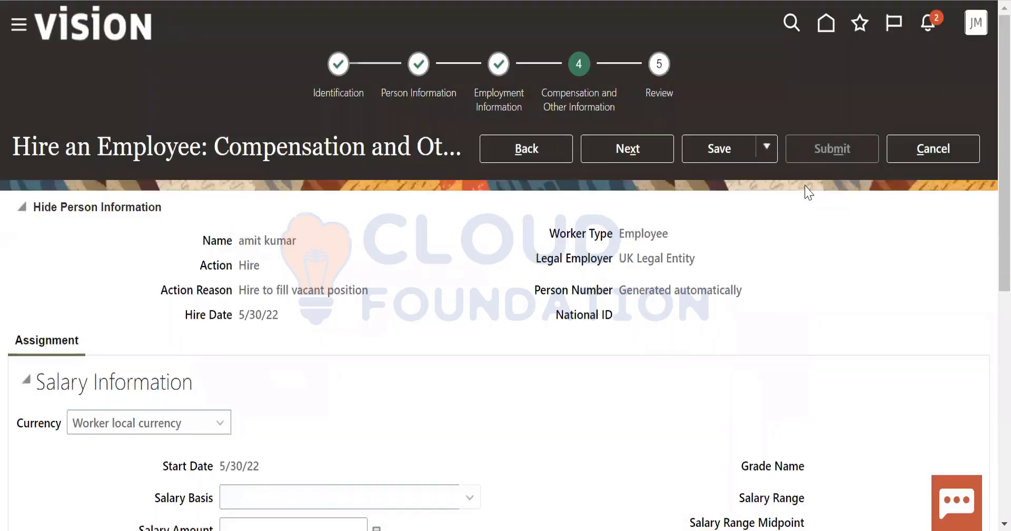
{"action": "left_click", "coordinate": [730, 158]}
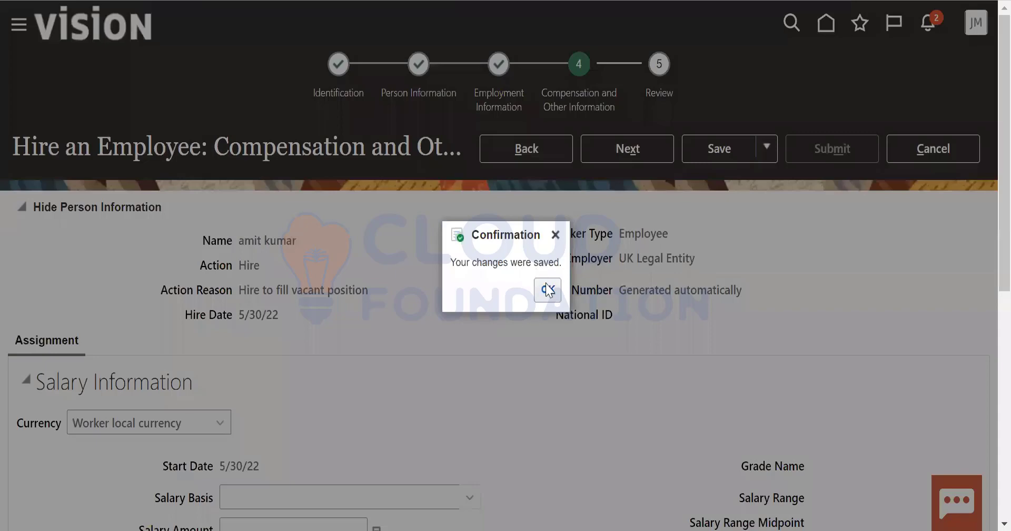
{"action": "left_click", "coordinate": [547, 290]}
Scroll the page and select the new hire's name text
{"action": "scroll", "coordinate": [369, 316], "scroll_direction": "down", "scroll_amount": 2}
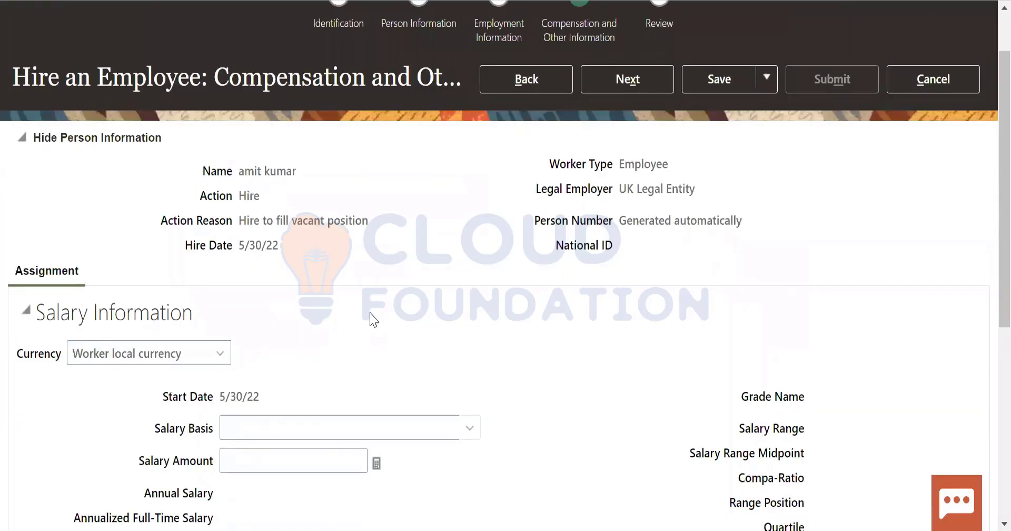
{"action": "scroll", "coordinate": [548, 276], "scroll_direction": "up", "scroll_amount": 3}
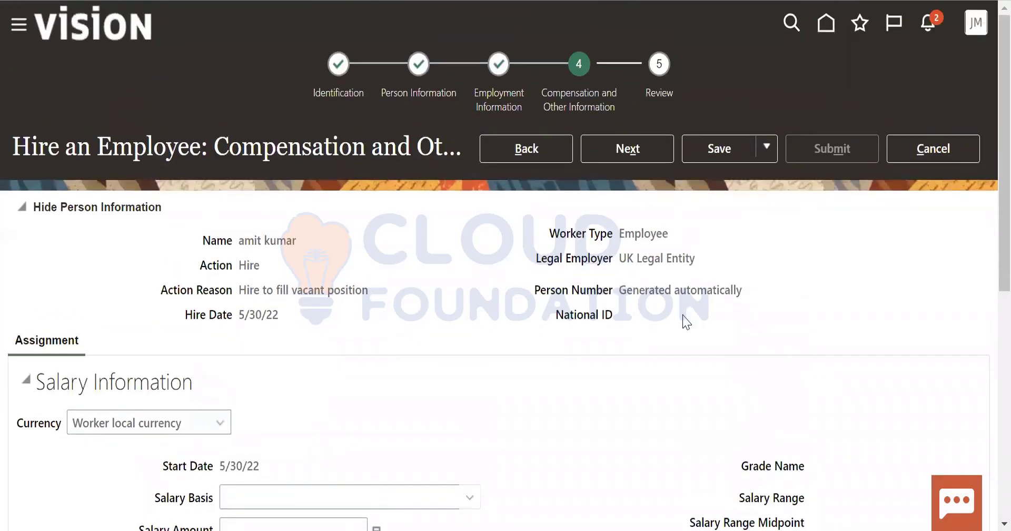
{"action": "scroll", "coordinate": [687, 322], "scroll_direction": "down", "scroll_amount": 2}
{"action": "scroll", "coordinate": [687, 322], "scroll_direction": "down", "scroll_amount": 5}
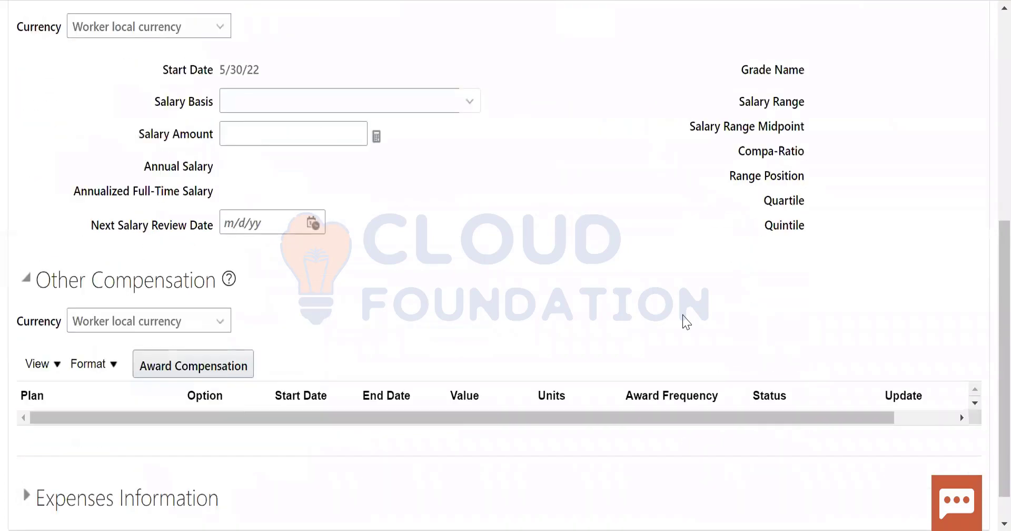
{"action": "scroll", "coordinate": [687, 322], "scroll_direction": "up", "scroll_amount": 5}
{"action": "scroll", "coordinate": [687, 322], "scroll_direction": "up", "scroll_amount": 1}
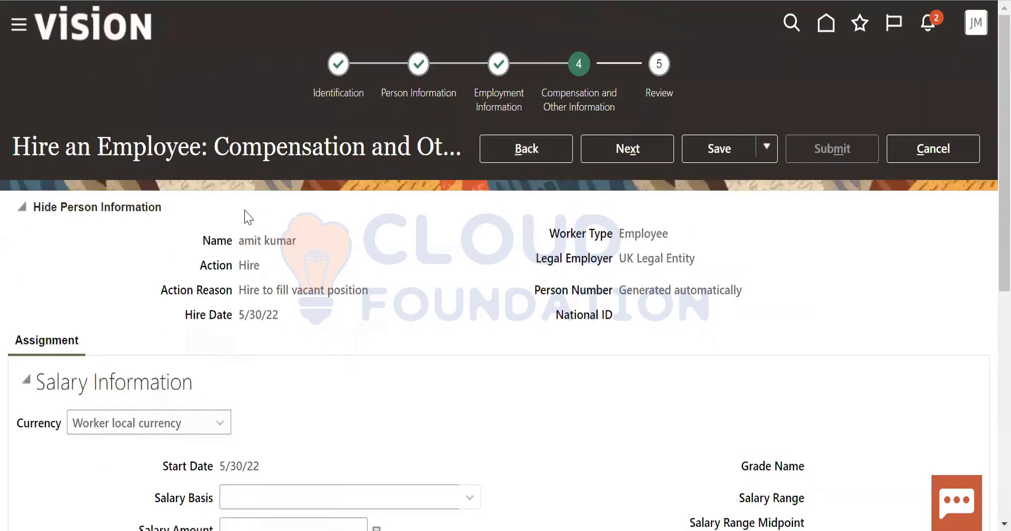
{"action": "triple_click", "coordinate": [298, 246]}
{"action": "left_click", "coordinate": [481, 258]}
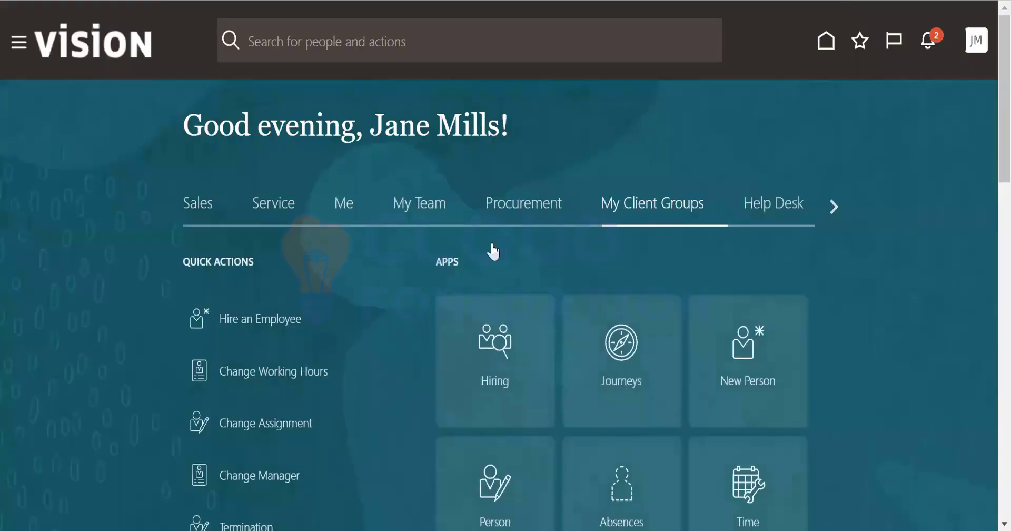
Search Person Management using the new hire's full name
{"action": "scroll", "coordinate": [732, 261], "scroll_direction": "down", "scroll_amount": 4}
{"action": "left_click", "coordinate": [733, 262]}
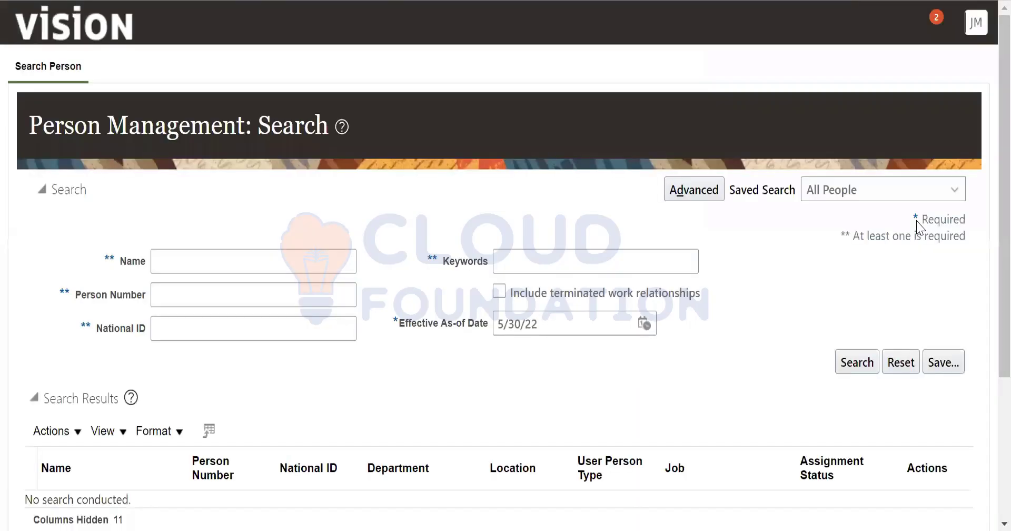
{"action": "left_click", "coordinate": [197, 262]}
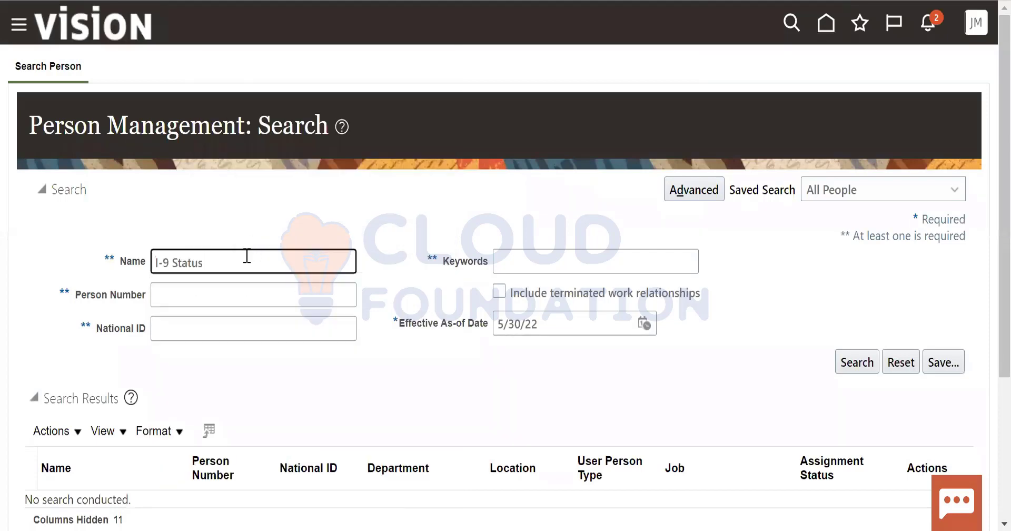
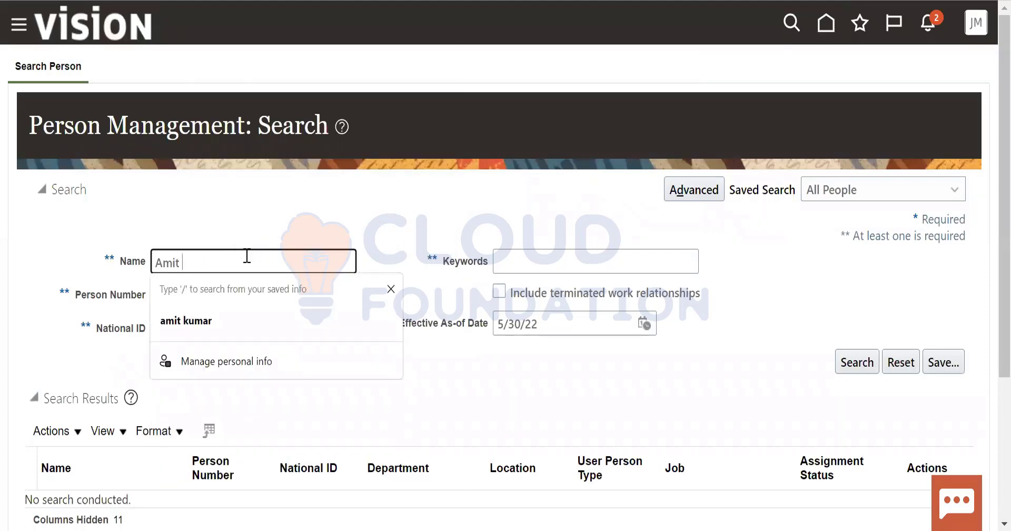
{"action": "left_click", "coordinate": [839, 363]}
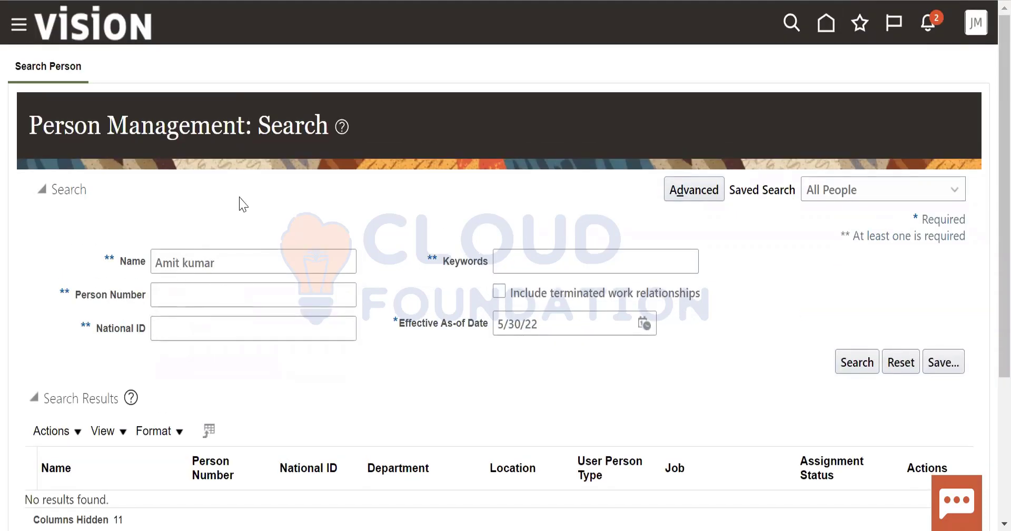
Drop the first name and rerun the search using only the surname
{"action": "key", "text": "Tab"}
{"action": "key", "text": "ctrl+Delete"}
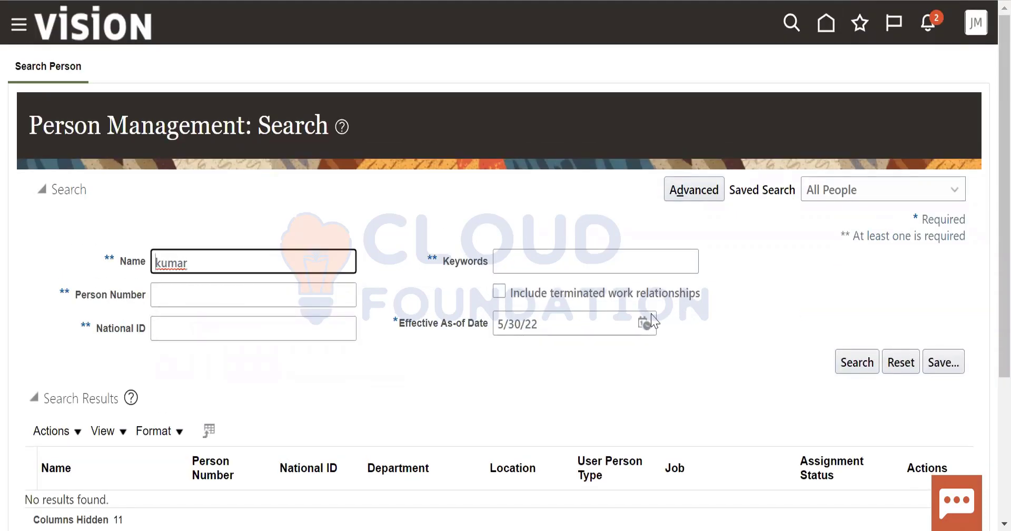
{"action": "left_click", "coordinate": [851, 363]}
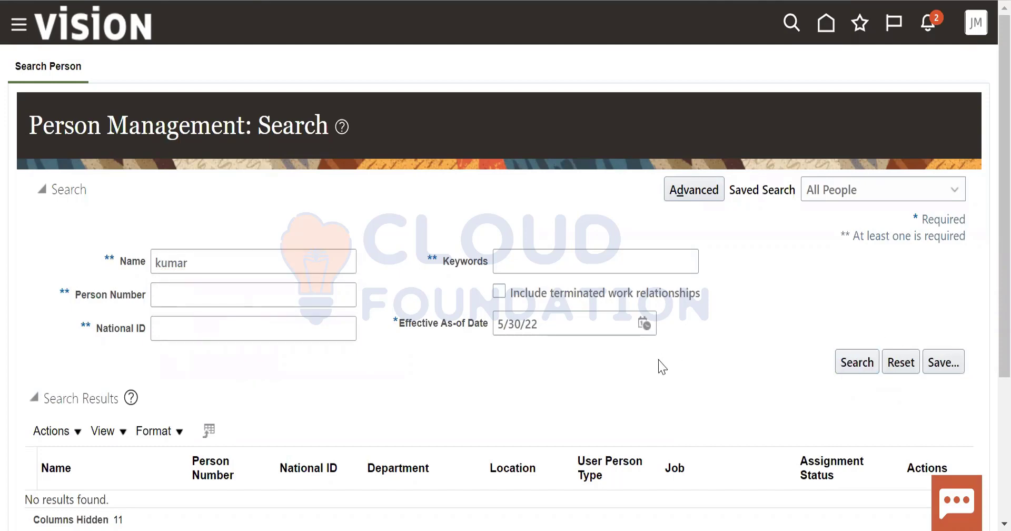
{"action": "scroll", "coordinate": [508, 364], "scroll_direction": "down", "scroll_amount": 5}
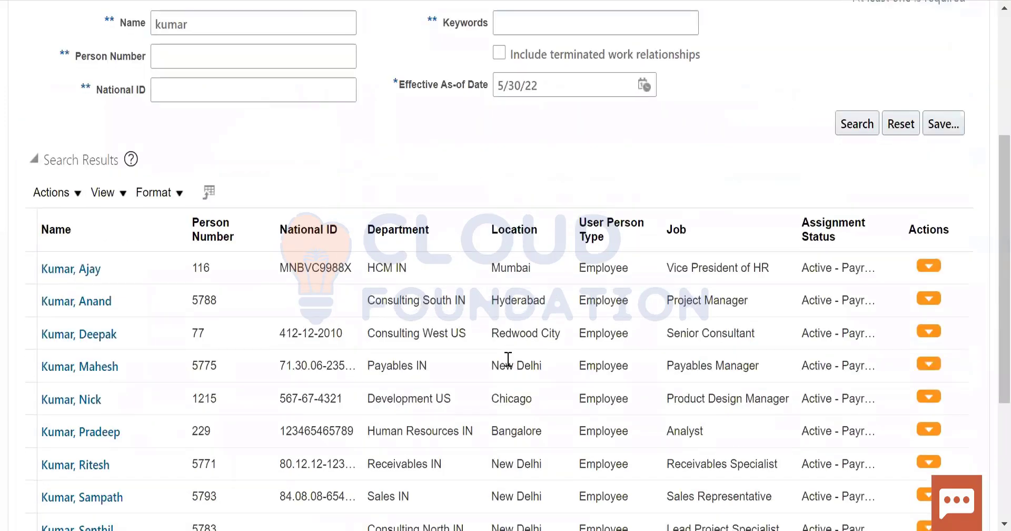
{"action": "scroll", "coordinate": [113, 438], "scroll_direction": "down", "scroll_amount": 4}
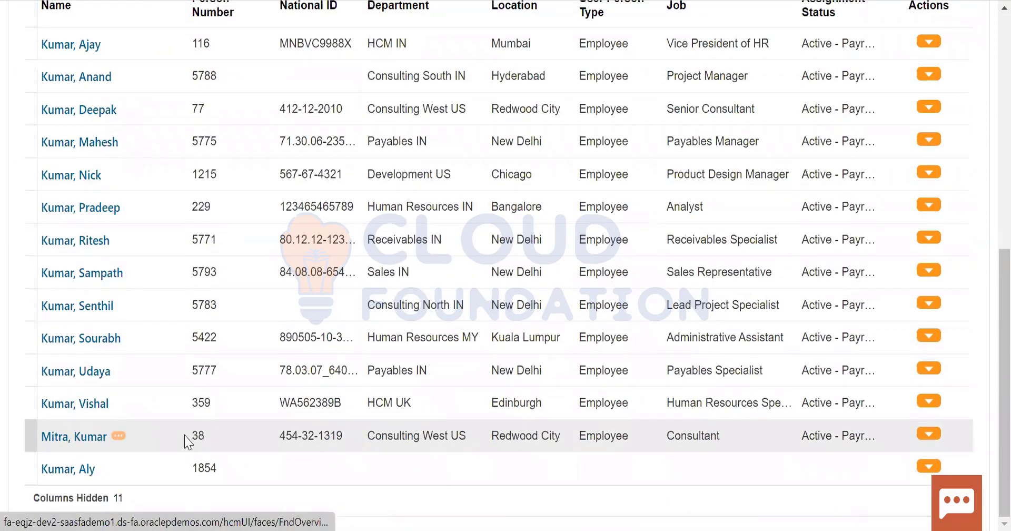
{"action": "scroll", "coordinate": [186, 442], "scroll_direction": "up", "scroll_amount": 2}
{"action": "scroll", "coordinate": [190, 442], "scroll_direction": "up", "scroll_amount": 3}
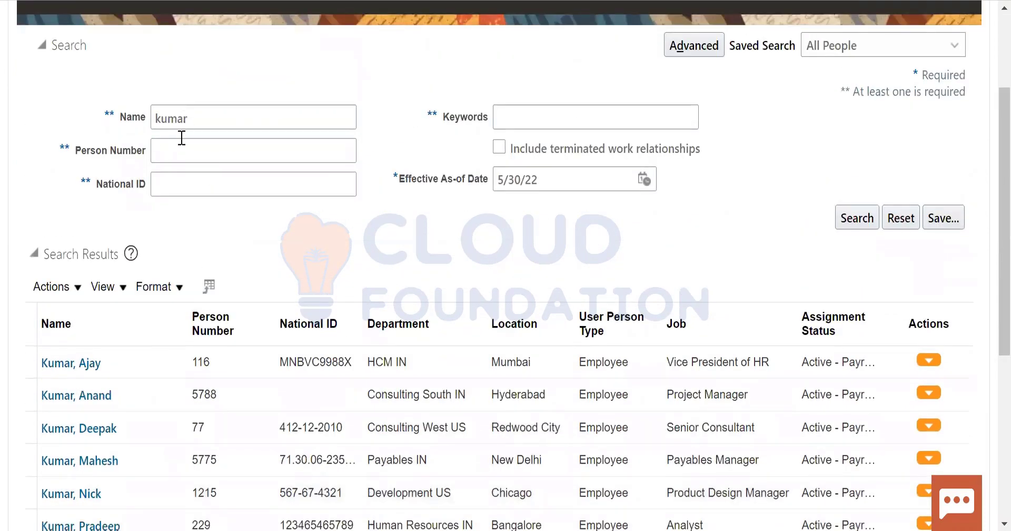
Rerun the person search with terminated work relationships included, then return home
{"action": "left_click", "coordinate": [198, 142]}
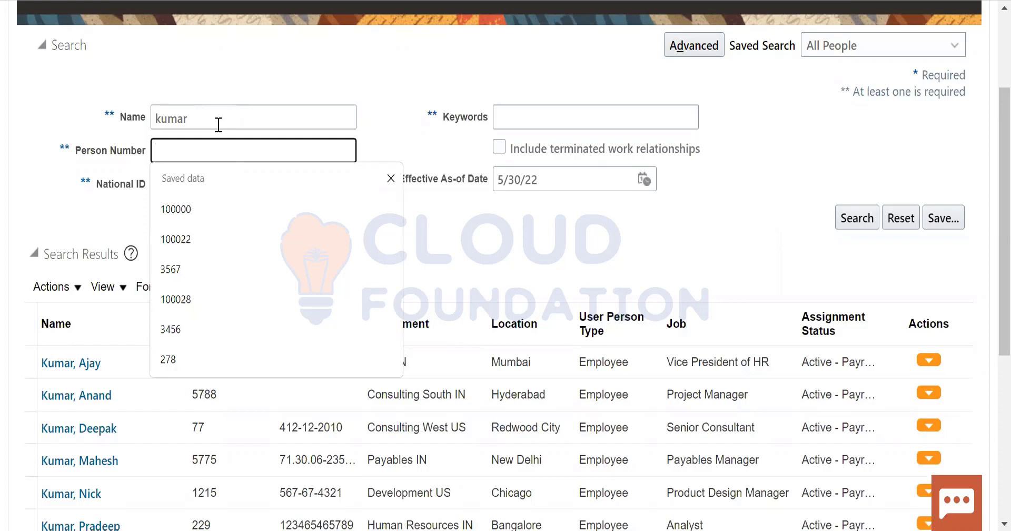
{"action": "left_click", "coordinate": [846, 219]}
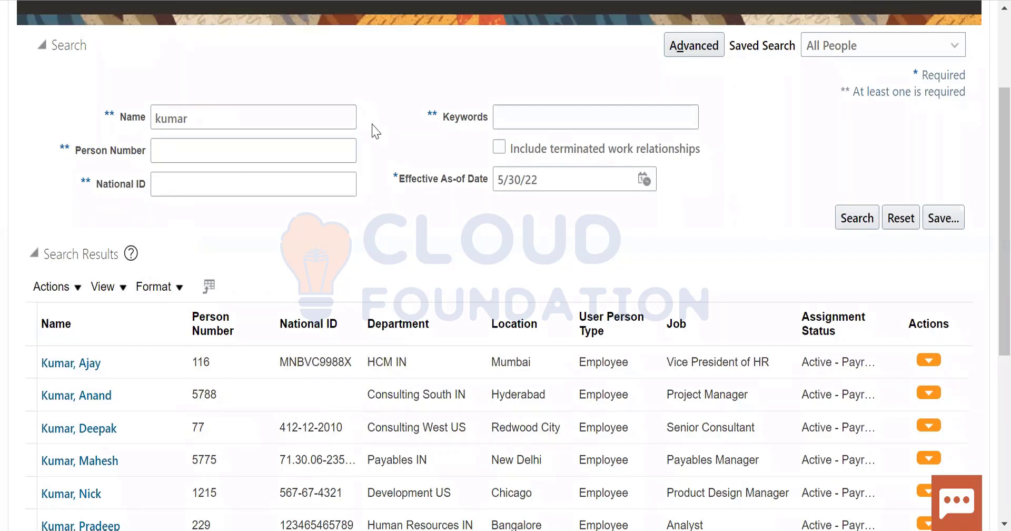
{"action": "left_click", "coordinate": [569, 153]}
{"action": "left_click", "coordinate": [841, 214]}
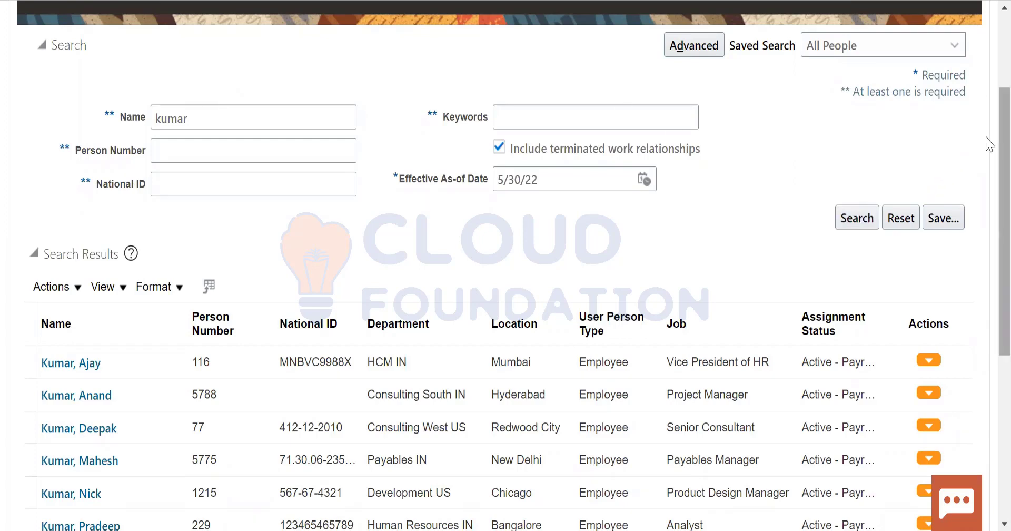
{"action": "scroll", "coordinate": [985, 105], "scroll_direction": "up", "scroll_amount": 3}
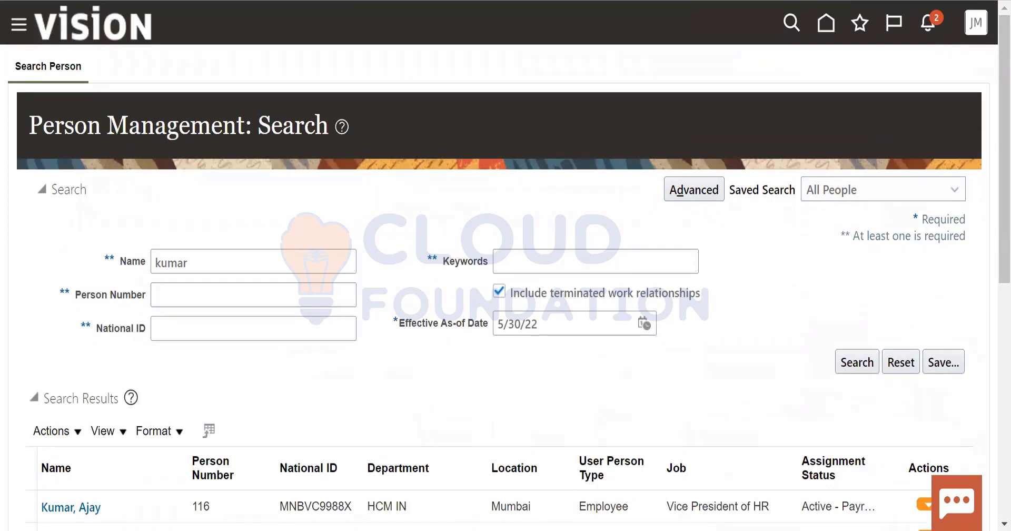
{"action": "left_click", "coordinate": [826, 24]}
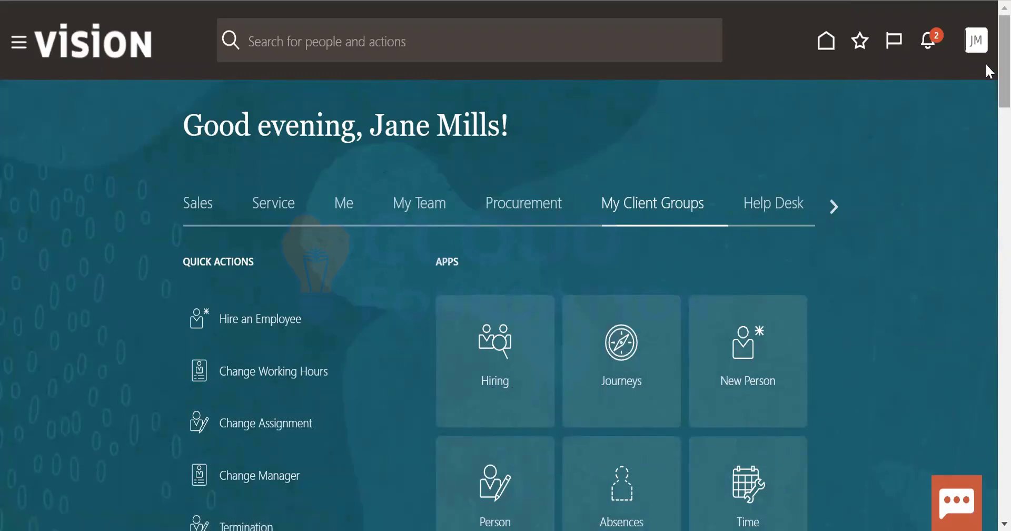
Search Person Management by the new hire's saved name, then by first name only
{"action": "scroll", "coordinate": [987, 65], "scroll_direction": "down", "scroll_amount": 3}
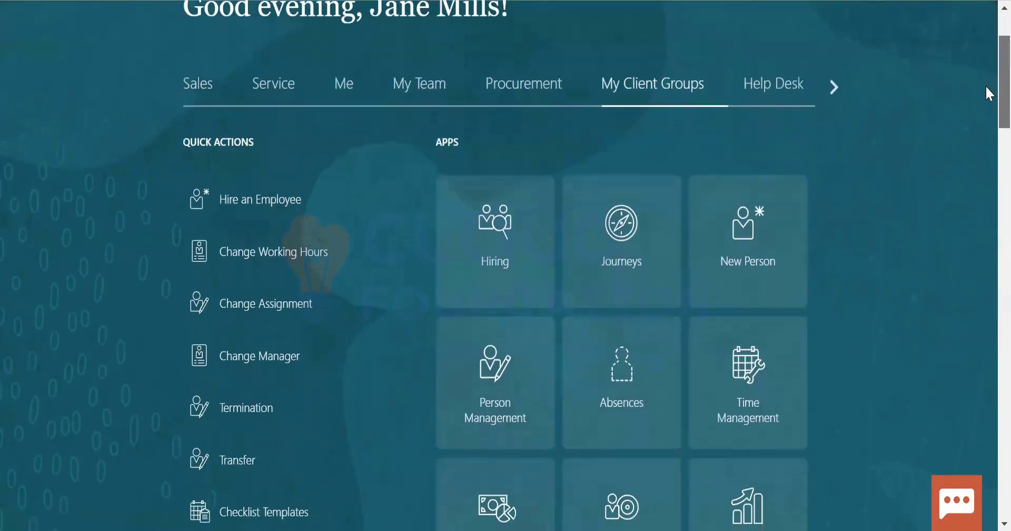
{"action": "left_click", "coordinate": [492, 357]}
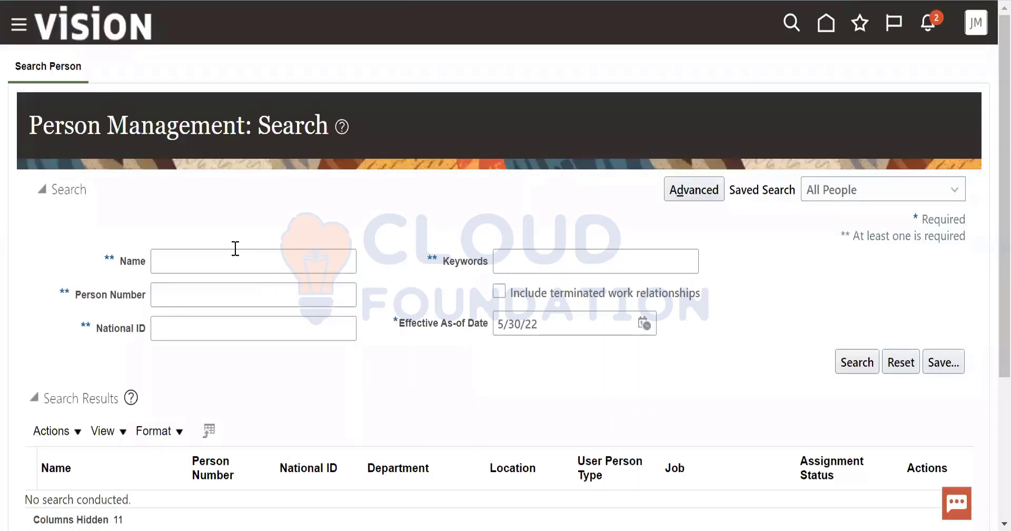
{"action": "left_click", "coordinate": [235, 250]}
{"action": "left_click", "coordinate": [230, 387]}
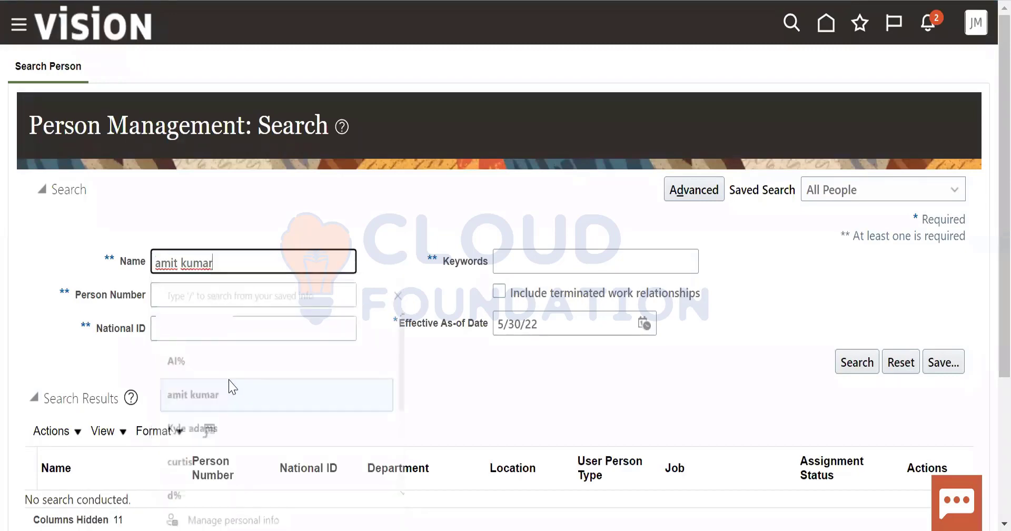
{"action": "left_click", "coordinate": [859, 363]}
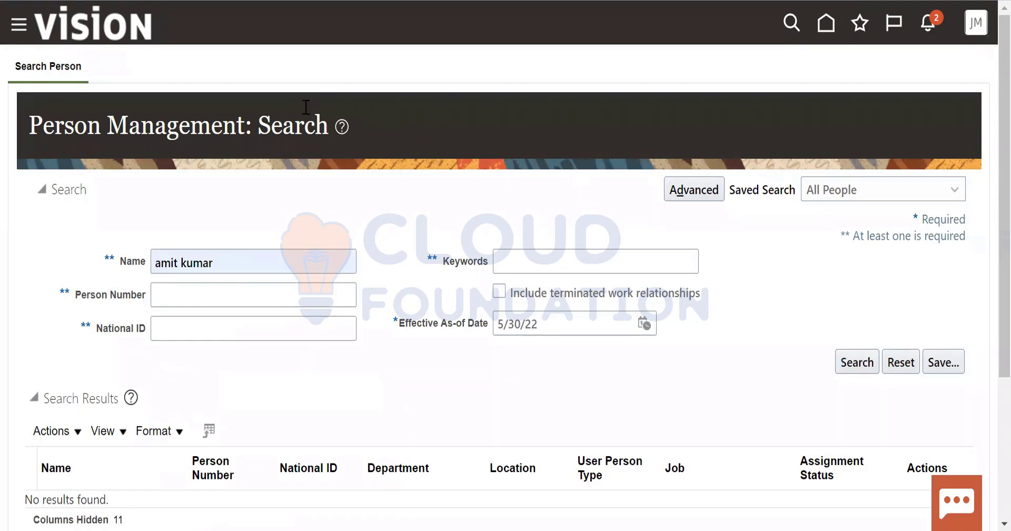
{"action": "left_click", "coordinate": [221, 255]}
{"action": "key", "text": "BackSpace"}
{"action": "key", "text": "BackSpace"}
{"action": "key", "text": "BackSpace"}
{"action": "key", "text": "BackSpace"}
{"action": "key", "text": "BackSpace"}
{"action": "key", "text": "BackSpace"}
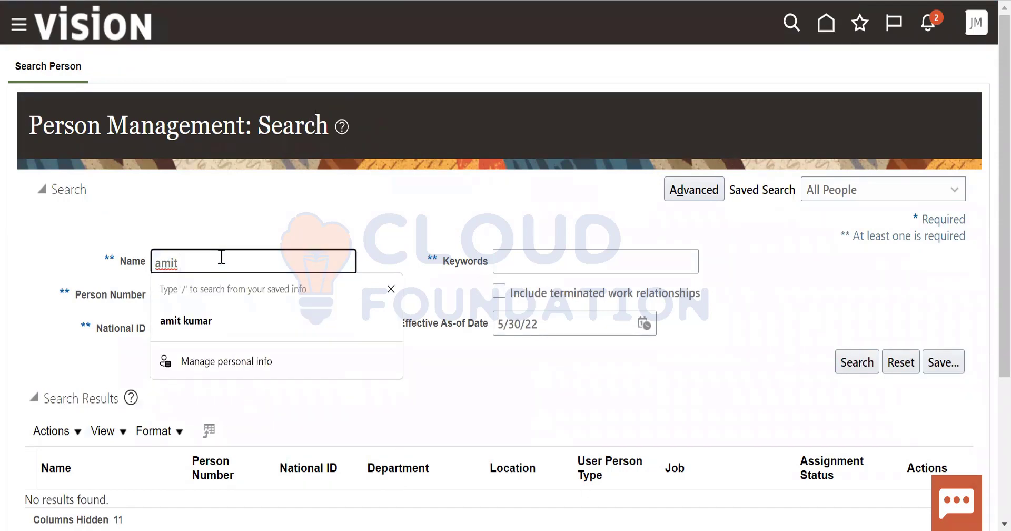
{"action": "left_click", "coordinate": [849, 365]}
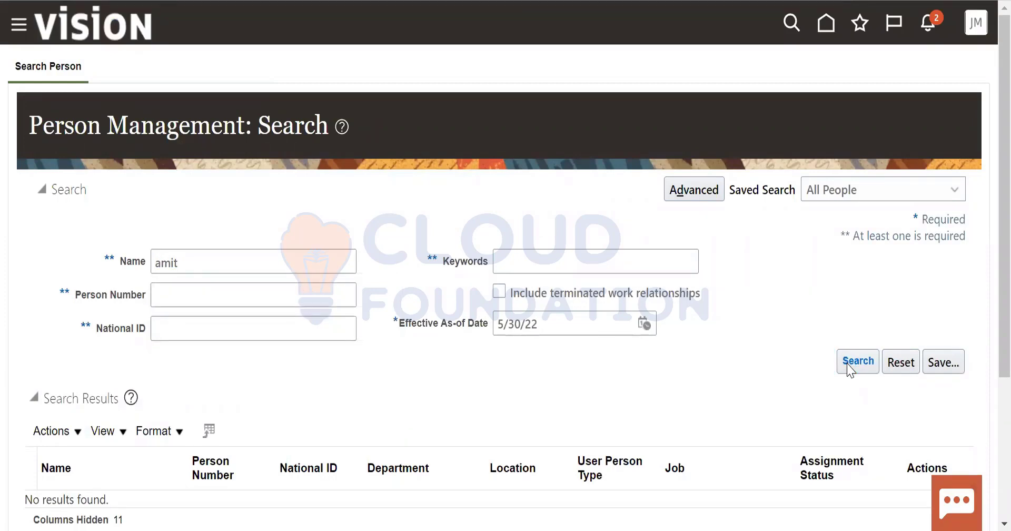
Replace the Name criterion with the worker's surname
{"action": "scroll", "coordinate": [989, 244], "scroll_direction": "down", "scroll_amount": 2}
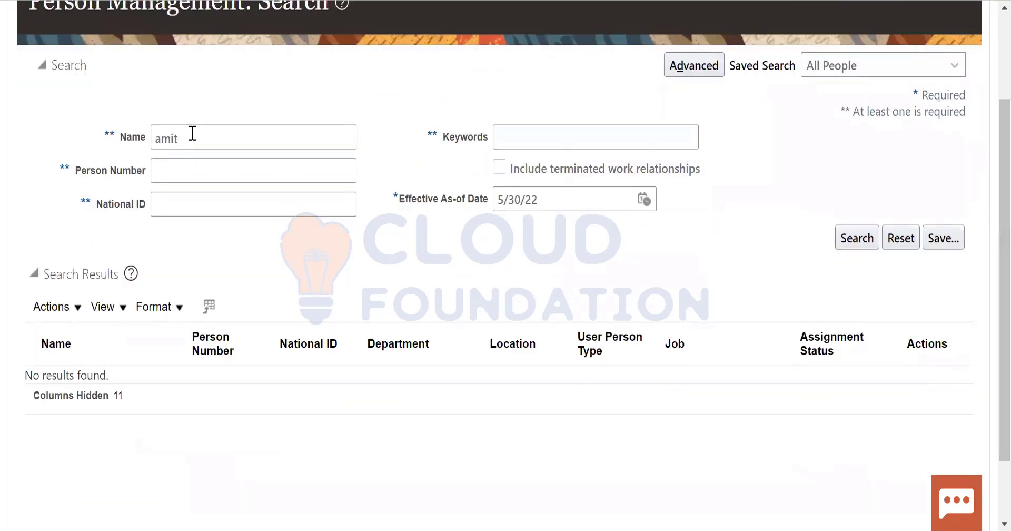
{"action": "left_click", "coordinate": [193, 139]}
{"action": "key", "text": "BackSpace"}
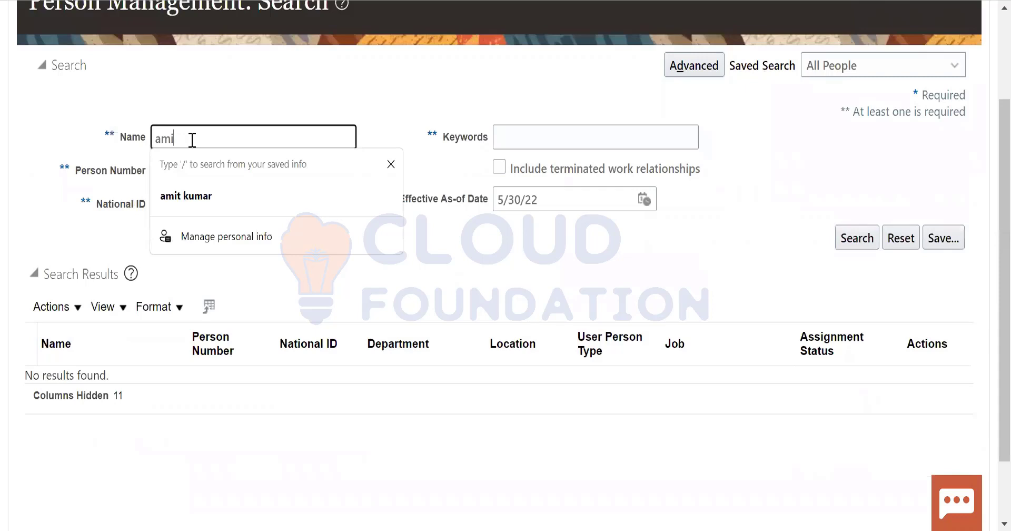
{"action": "key", "text": "BackSpace"}
{"action": "key", "text": "BackSpace"}
{"action": "key", "text": "BackSpace"}
{"action": "type", "text": "k"}
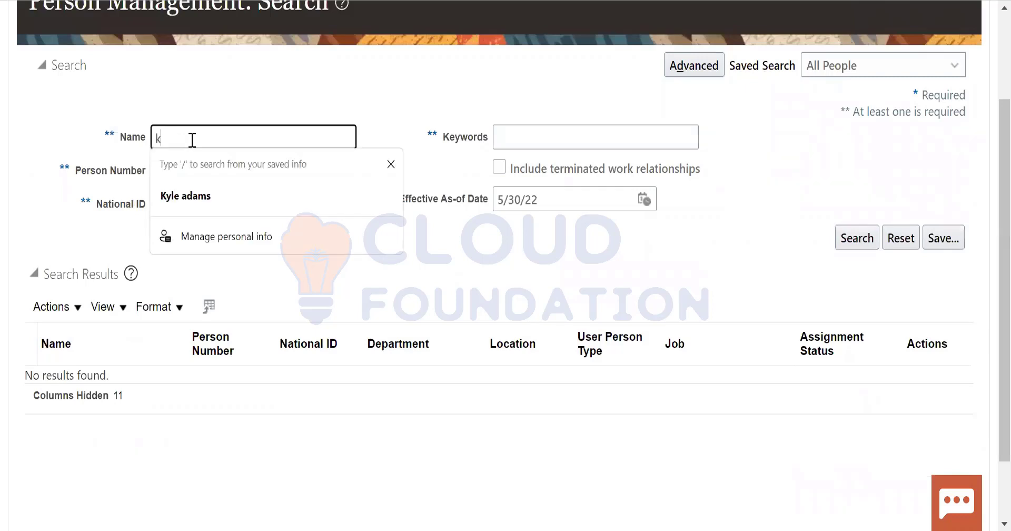
{"action": "type", "text": "umar"}
{"action": "key", "text": "Escape"}
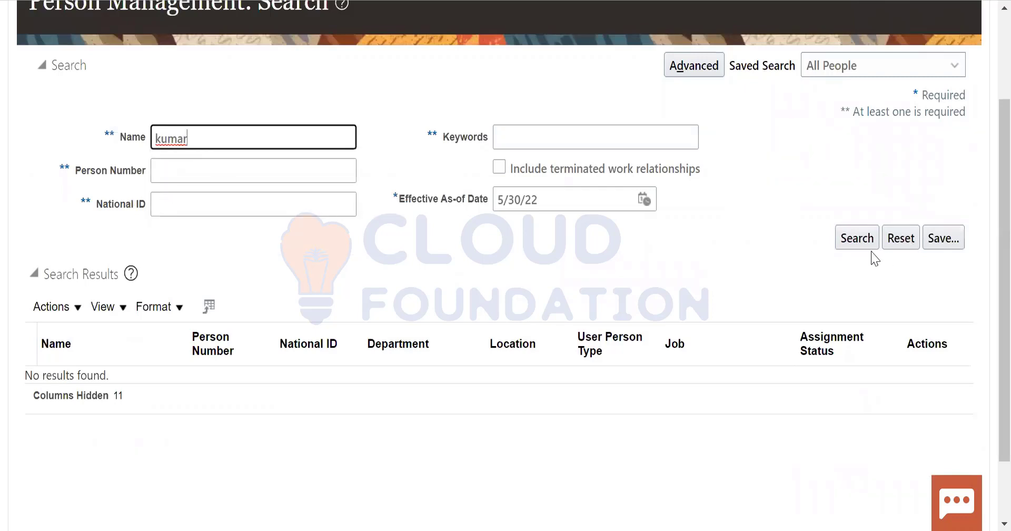
Run the surname search and look over the results and their actions list
{"action": "left_click", "coordinate": [859, 241]}
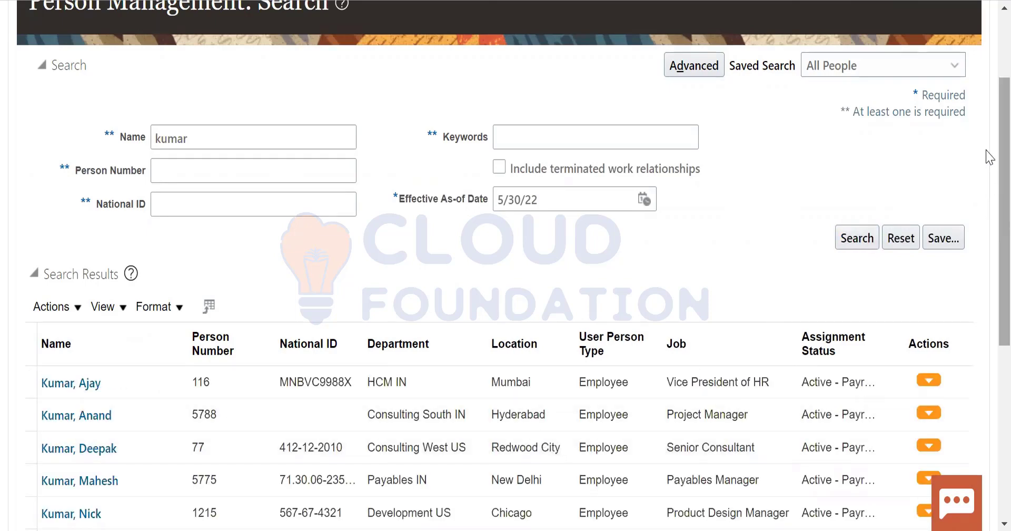
{"action": "scroll", "coordinate": [990, 156], "scroll_direction": "down", "scroll_amount": 5}
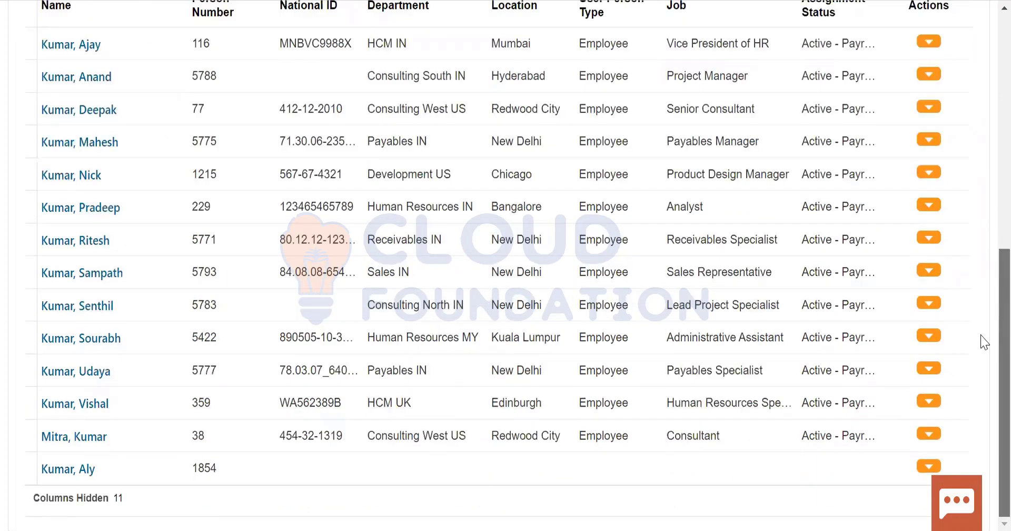
{"action": "scroll", "coordinate": [987, 253], "scroll_direction": "up", "scroll_amount": 3}
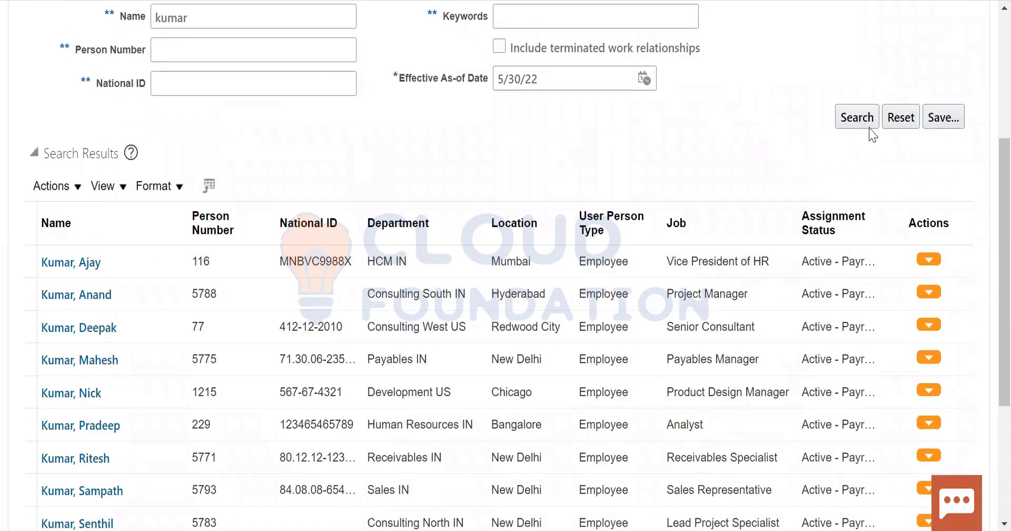
{"action": "left_click", "coordinate": [844, 116]}
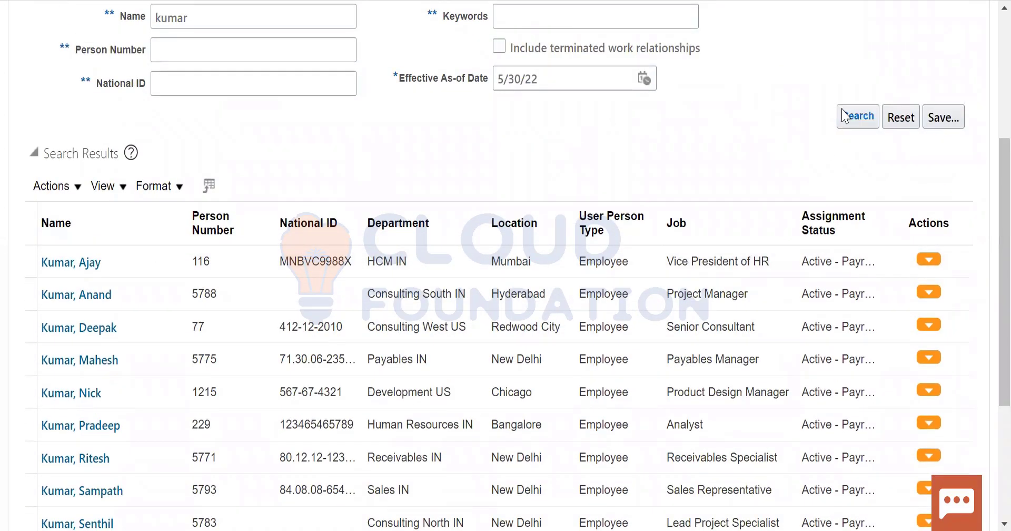
{"action": "left_click", "coordinate": [44, 187]}
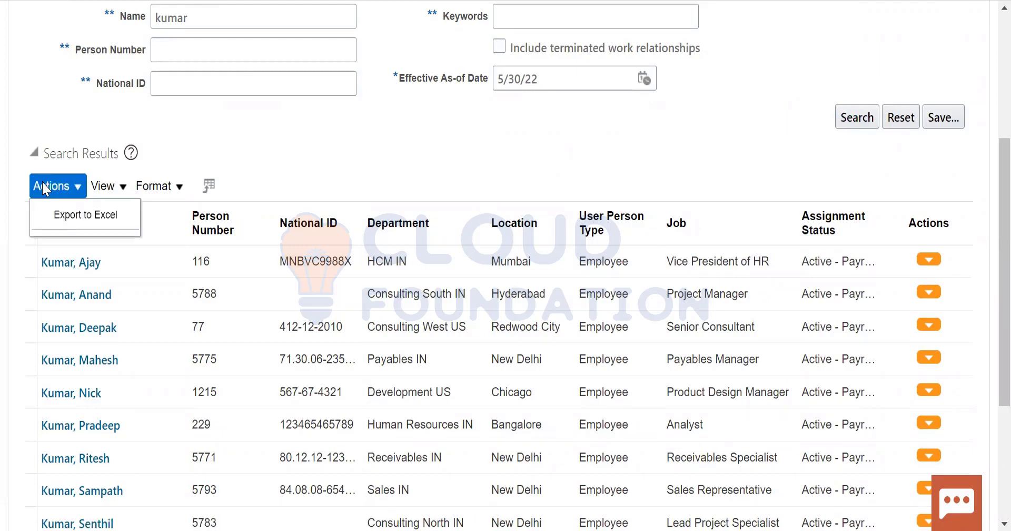
{"action": "left_click", "coordinate": [298, 158]}
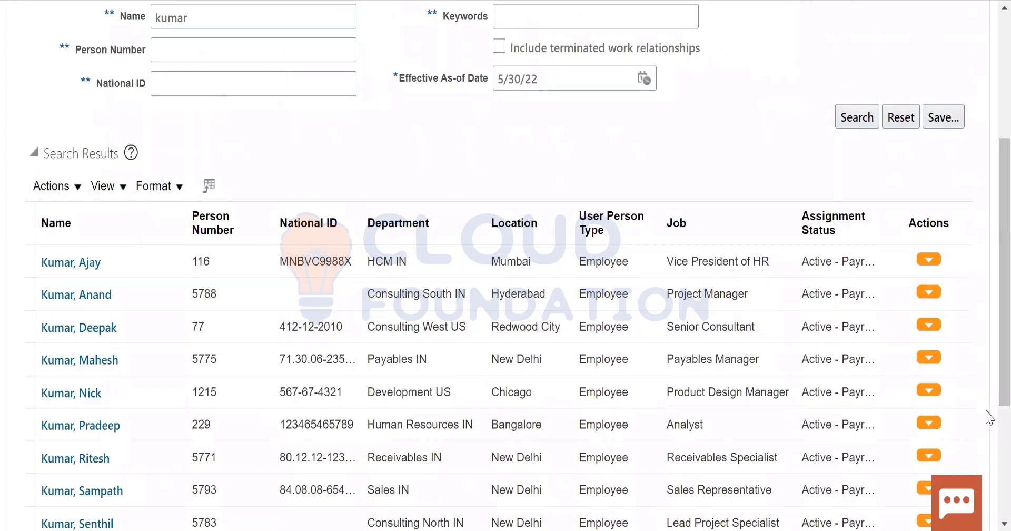
{"action": "scroll", "coordinate": [988, 416], "scroll_direction": "down", "scroll_amount": 4}
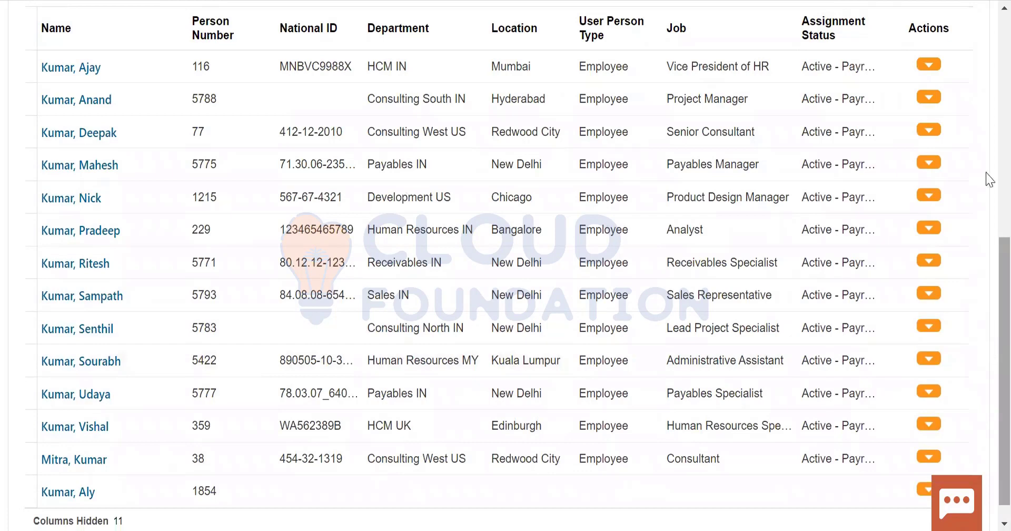
{"action": "scroll", "coordinate": [986, 176], "scroll_direction": "up", "scroll_amount": 10}
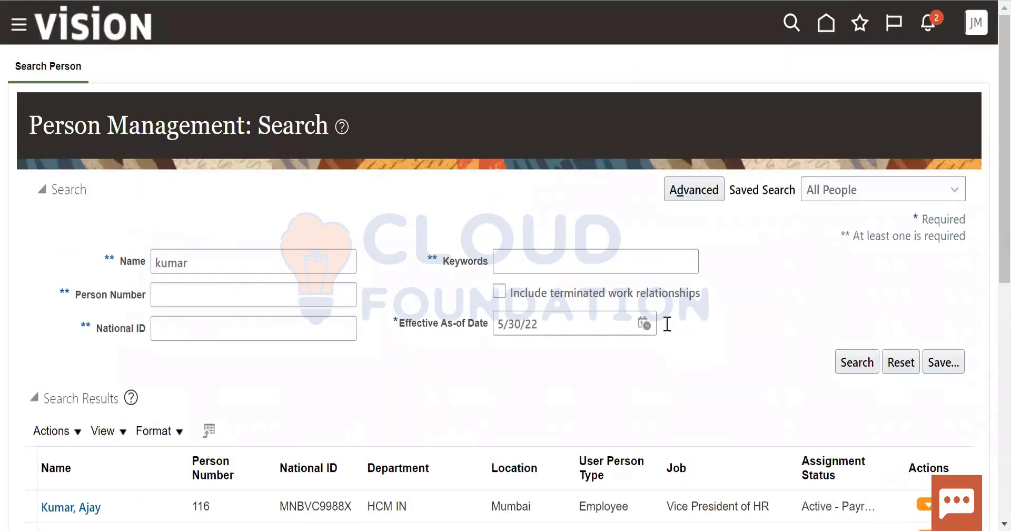
Refresh the results and open the first matching worker's record
{"action": "left_click", "coordinate": [839, 368]}
{"action": "left_click", "coordinate": [841, 370]}
{"action": "left_click", "coordinate": [320, 498]}
{"action": "left_click", "coordinate": [50, 507]}
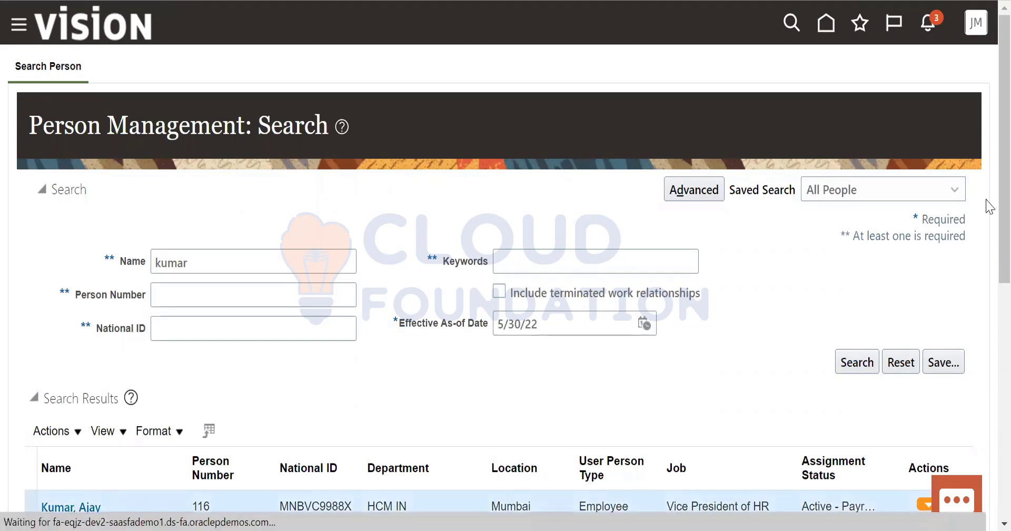
{"action": "scroll", "coordinate": [990, 316], "scroll_direction": "down", "scroll_amount": 4}
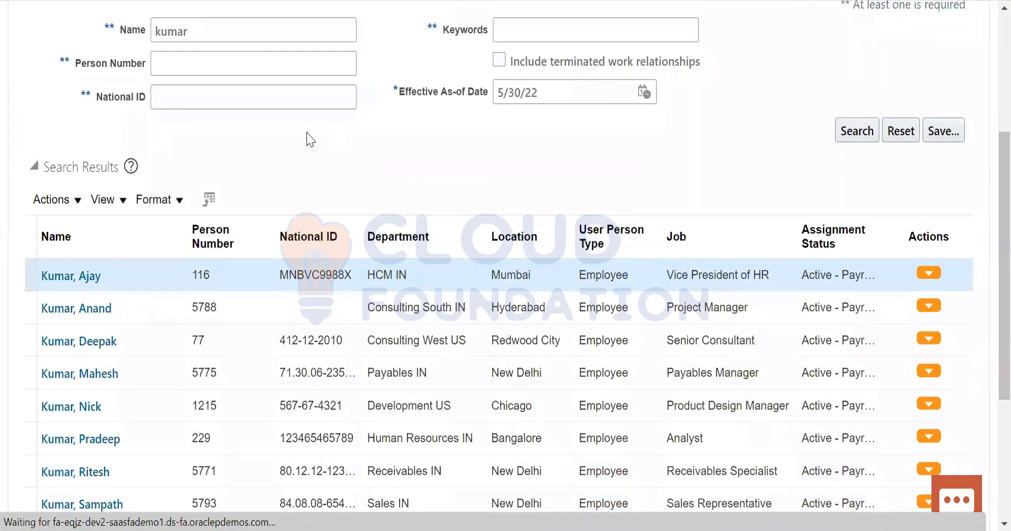
Open the first worker's Employment page, review the assignment options, and show the Tasks panel
{"action": "left_click", "coordinate": [53, 274]}
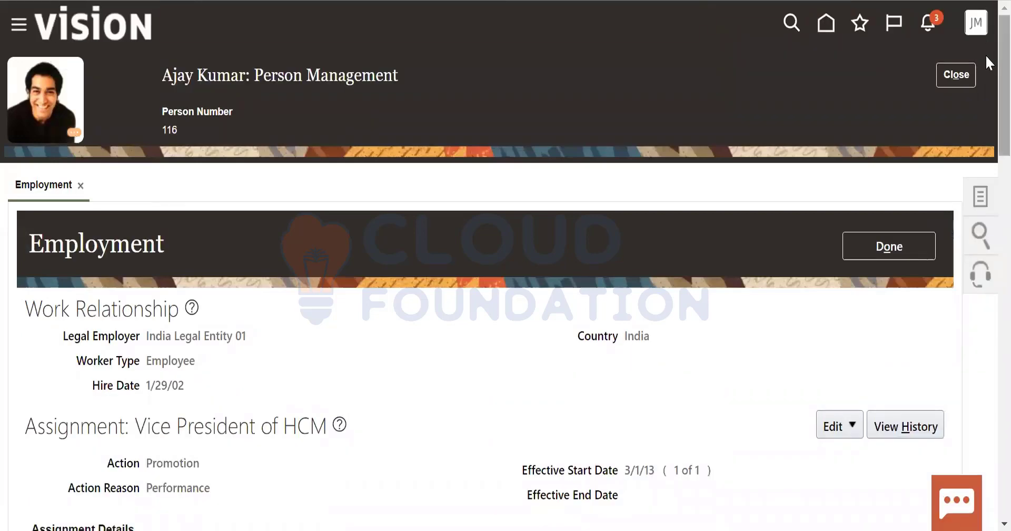
{"action": "scroll", "coordinate": [987, 62], "scroll_direction": "down", "scroll_amount": 2}
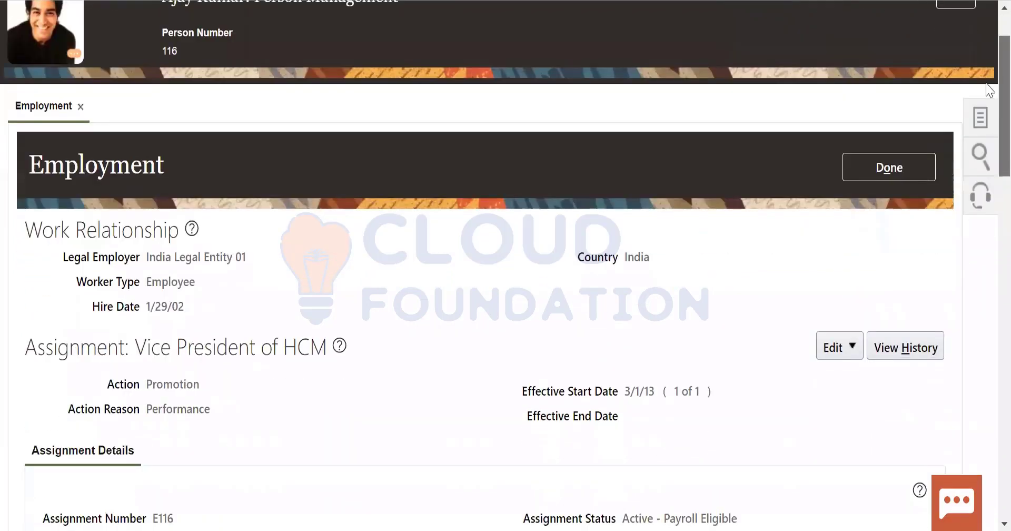
{"action": "scroll", "coordinate": [988, 95], "scroll_direction": "down", "scroll_amount": 5}
{"action": "scroll", "coordinate": [988, 106], "scroll_direction": "up", "scroll_amount": 3}
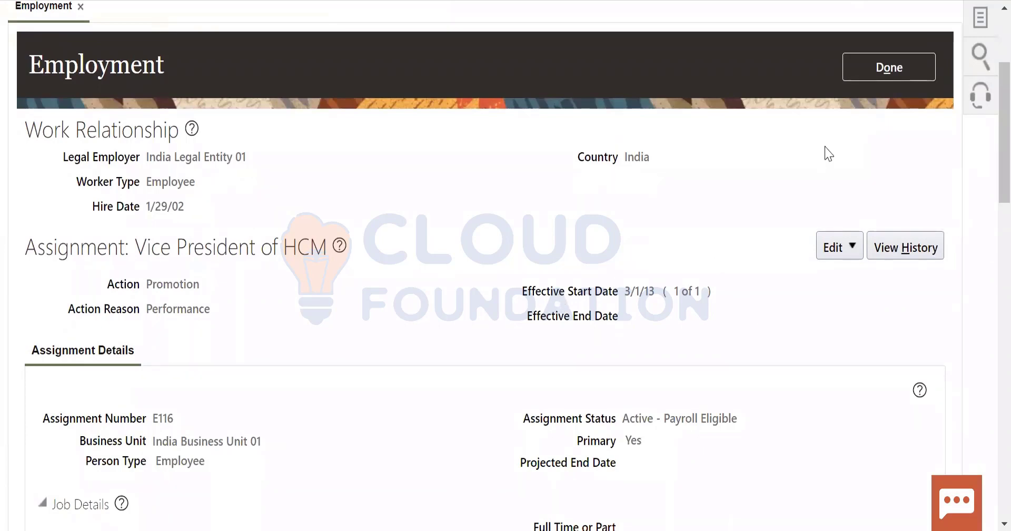
{"action": "left_click", "coordinate": [855, 248]}
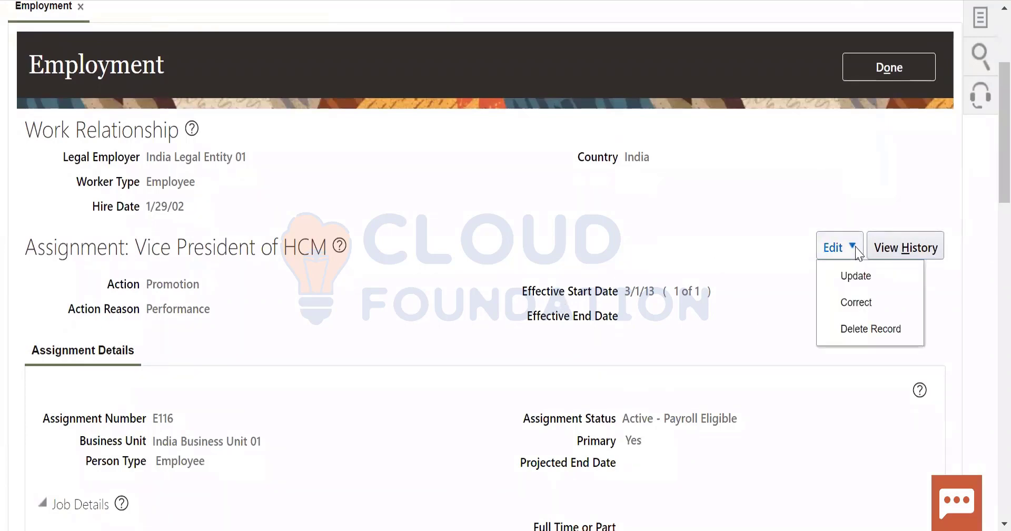
{"action": "left_click", "coordinate": [925, 205]}
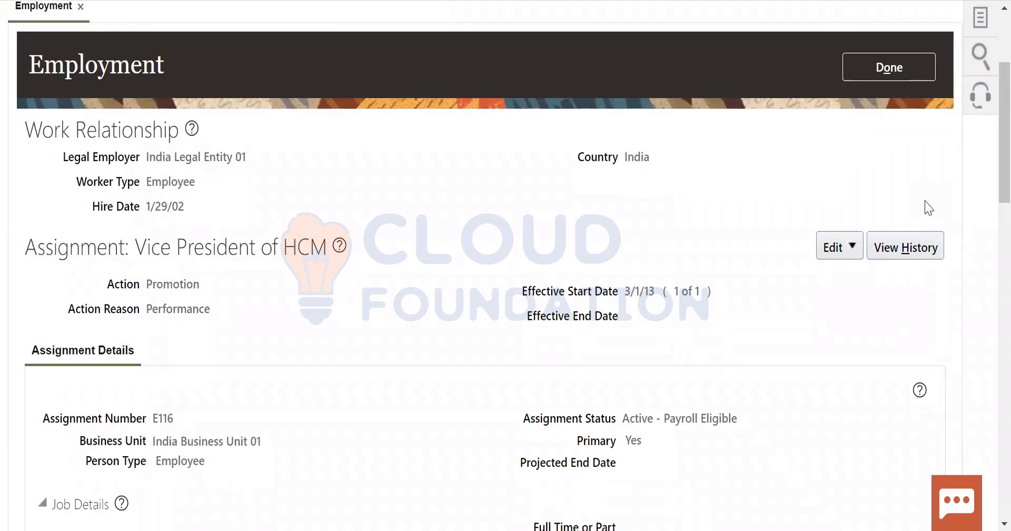
{"action": "left_click", "coordinate": [981, 20]}
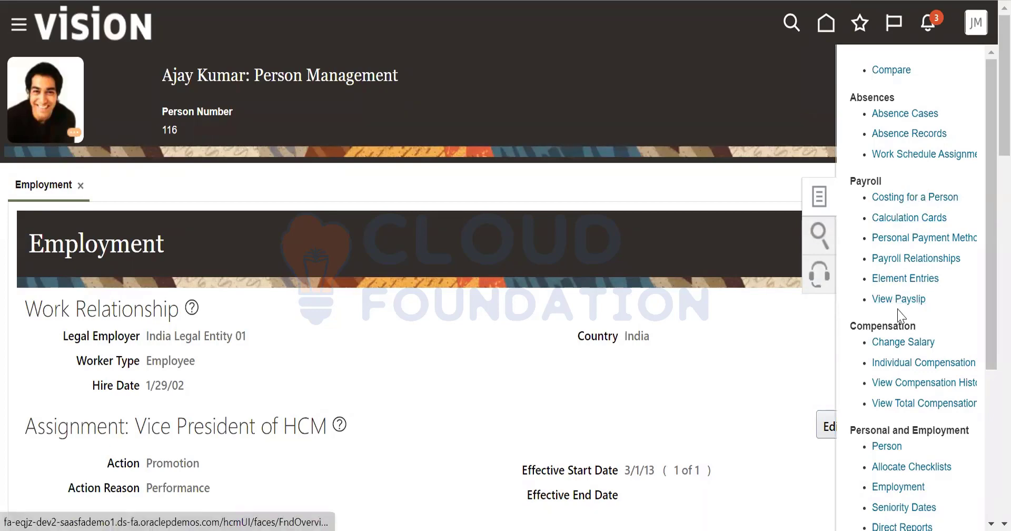
Open the worker's Person page and review the Person Information details, including national identifiers
{"action": "left_click_drag", "start_coordinate": [989, 244], "coordinate": [989, 367]}
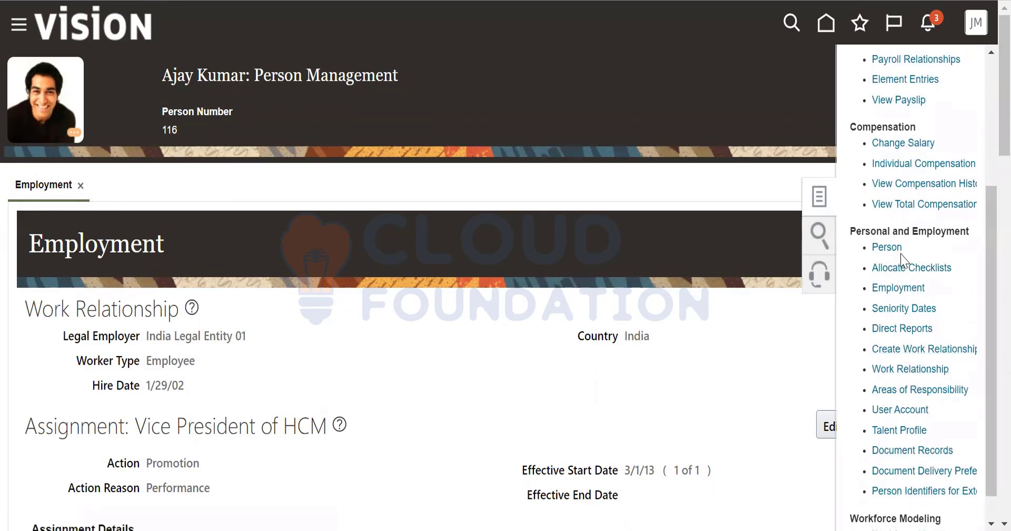
{"action": "left_click", "coordinate": [888, 244]}
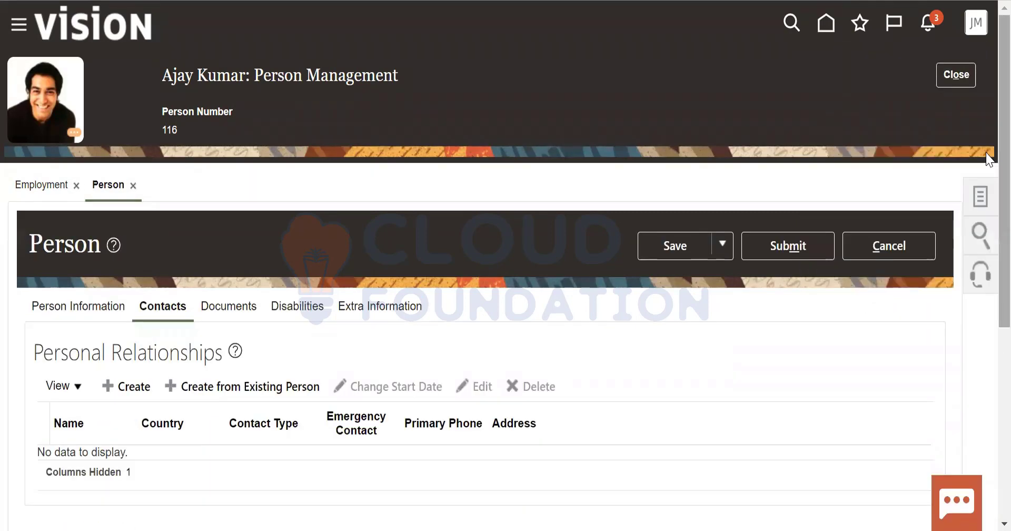
{"action": "scroll", "coordinate": [980, 187], "scroll_direction": "down", "scroll_amount": 2}
{"action": "scroll", "coordinate": [989, 224], "scroll_direction": "down", "scroll_amount": 1}
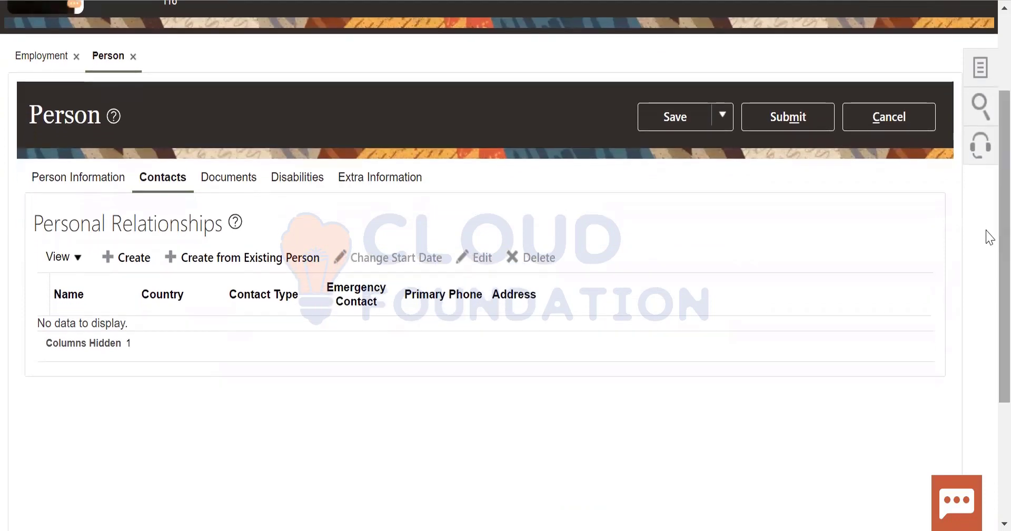
{"action": "left_click", "coordinate": [93, 183]}
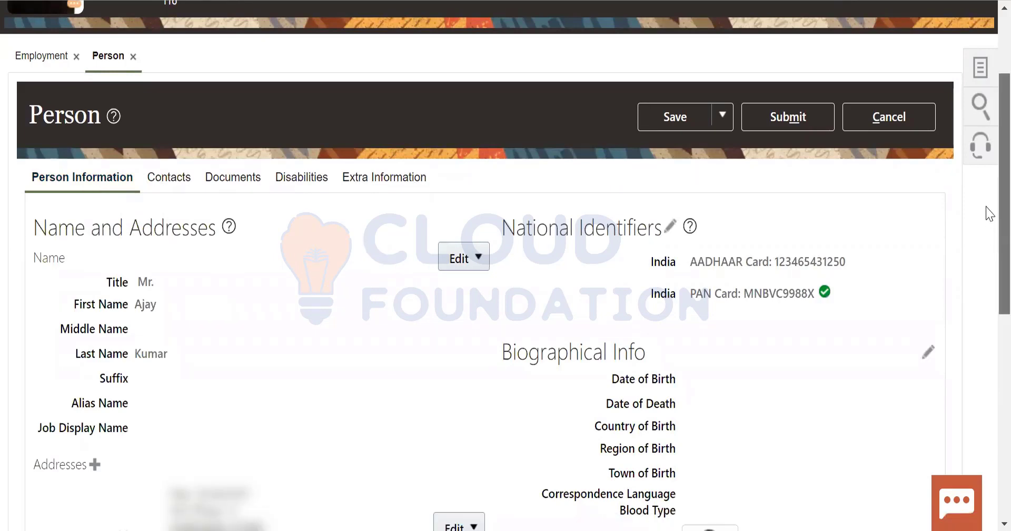
{"action": "scroll", "coordinate": [988, 214], "scroll_direction": "down", "scroll_amount": 3}
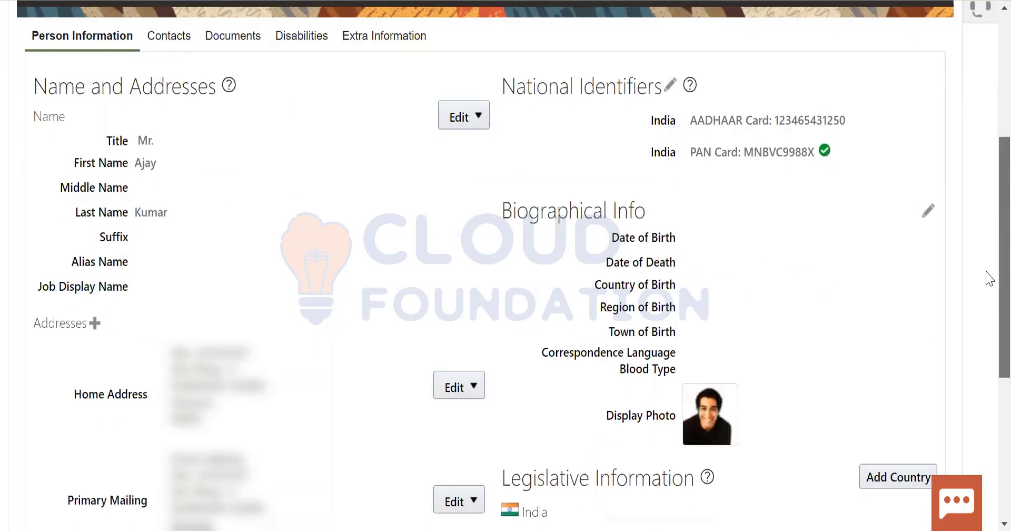
{"action": "scroll", "coordinate": [988, 295], "scroll_direction": "down", "scroll_amount": 2}
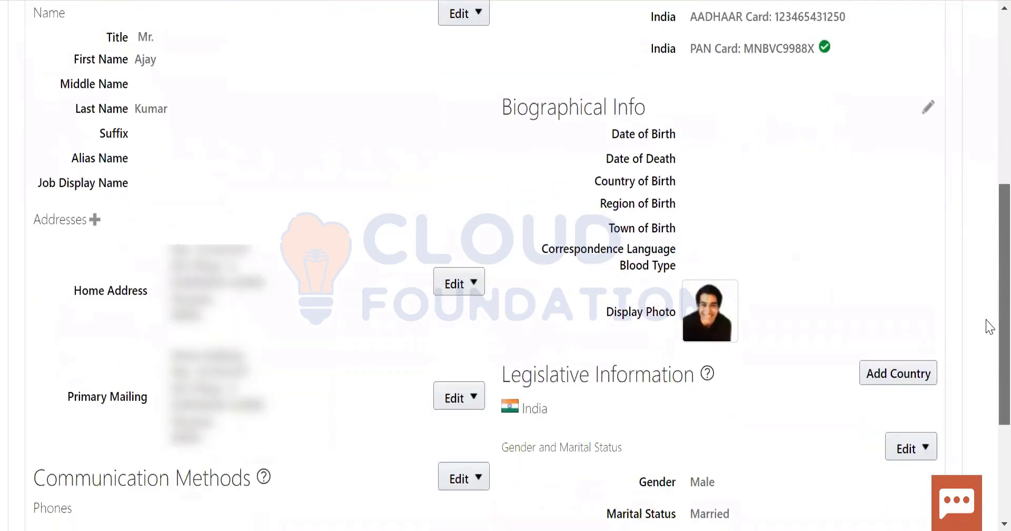
{"action": "scroll", "coordinate": [987, 338], "scroll_direction": "down", "scroll_amount": 1}
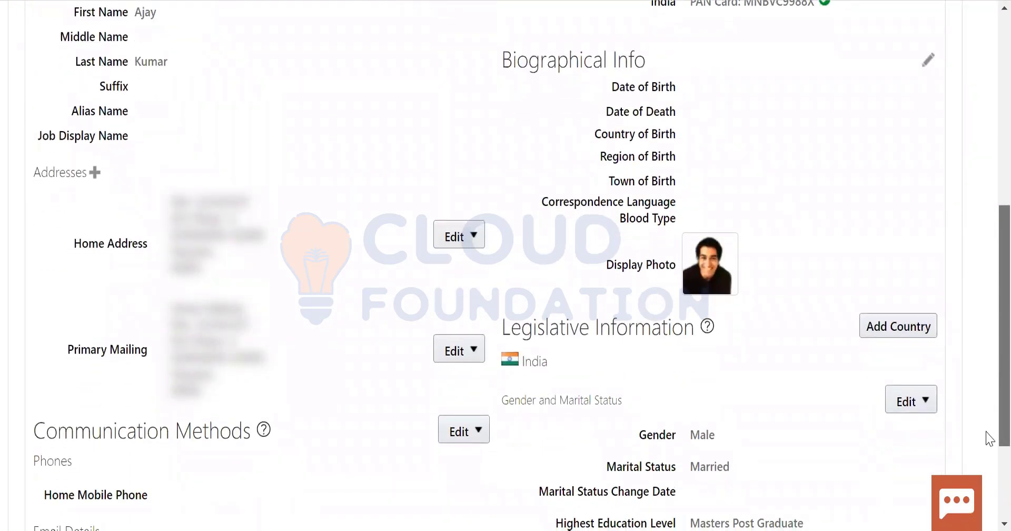
{"action": "scroll", "coordinate": [988, 437], "scroll_direction": "down", "scroll_amount": 3}
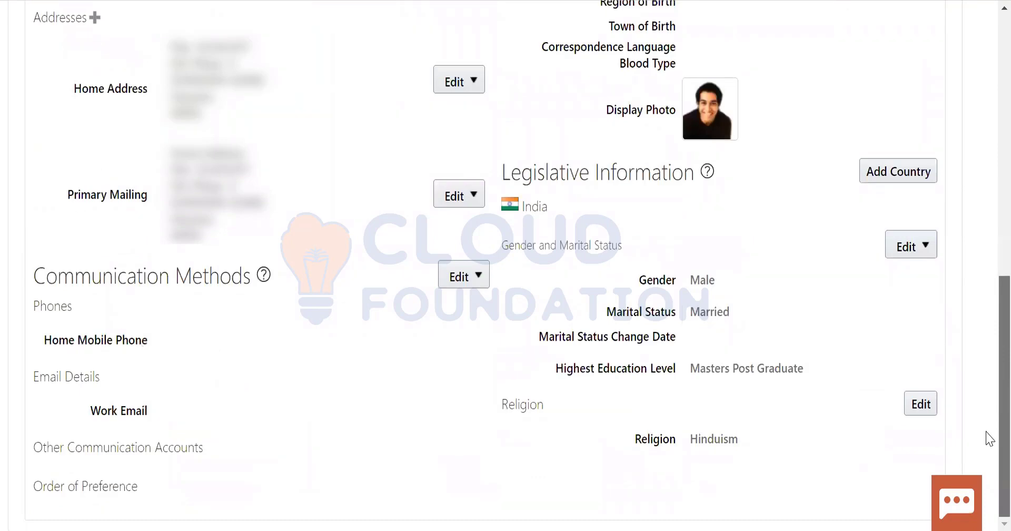
{"action": "scroll", "coordinate": [988, 369], "scroll_direction": "up", "scroll_amount": 9}
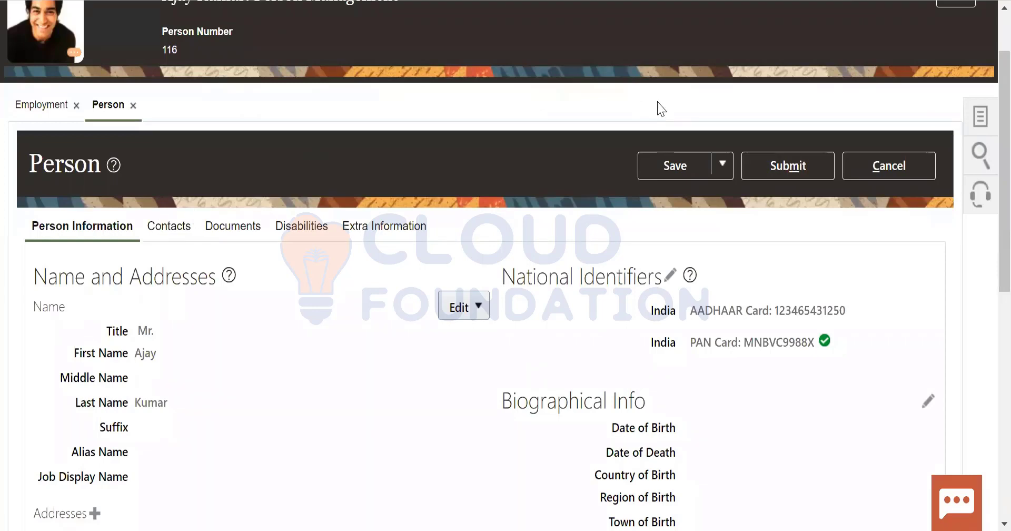
{"action": "left_click", "coordinate": [981, 120]}
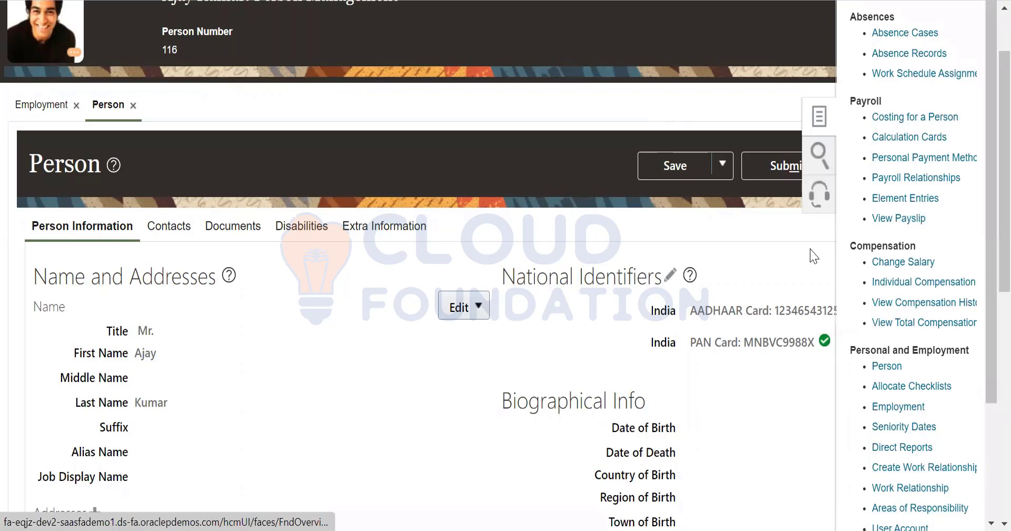
{"action": "left_click", "coordinate": [900, 407]}
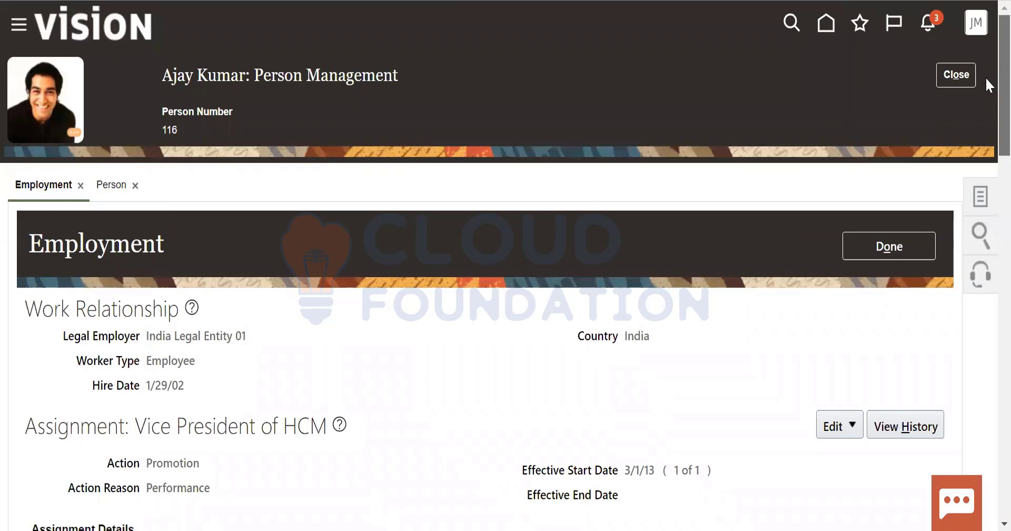
{"action": "scroll", "coordinate": [986, 87], "scroll_direction": "down", "scroll_amount": 1}
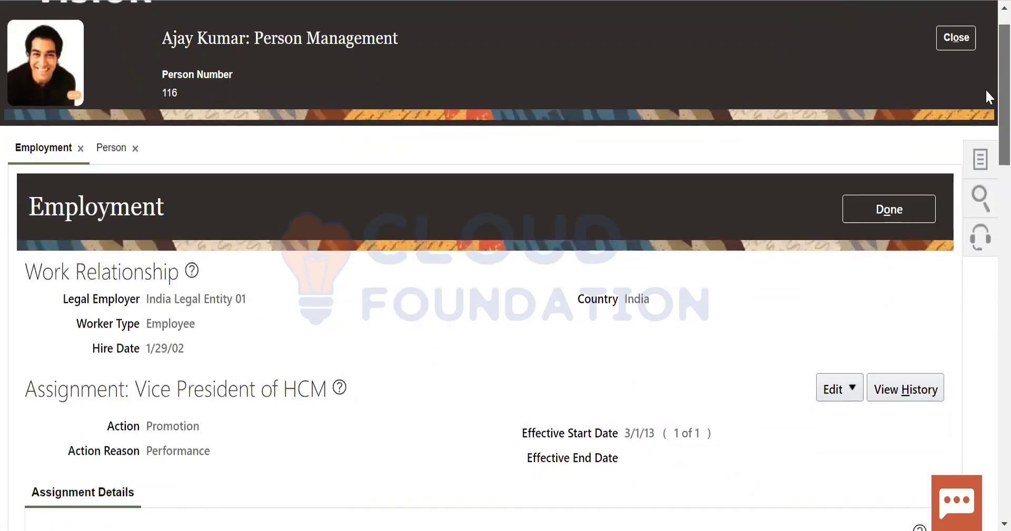
{"action": "scroll", "coordinate": [987, 92], "scroll_direction": "down", "scroll_amount": 1}
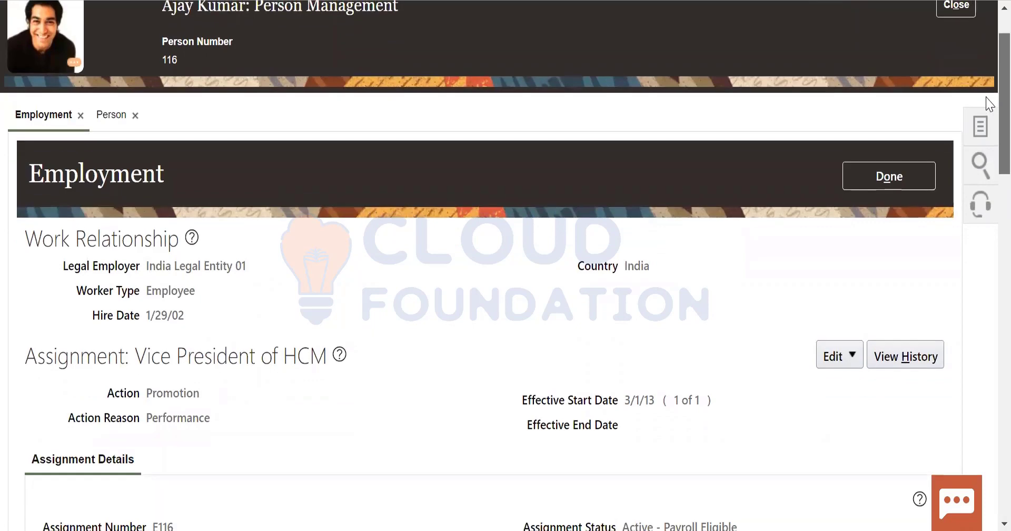
{"action": "scroll", "coordinate": [990, 104], "scroll_direction": "down", "scroll_amount": 2}
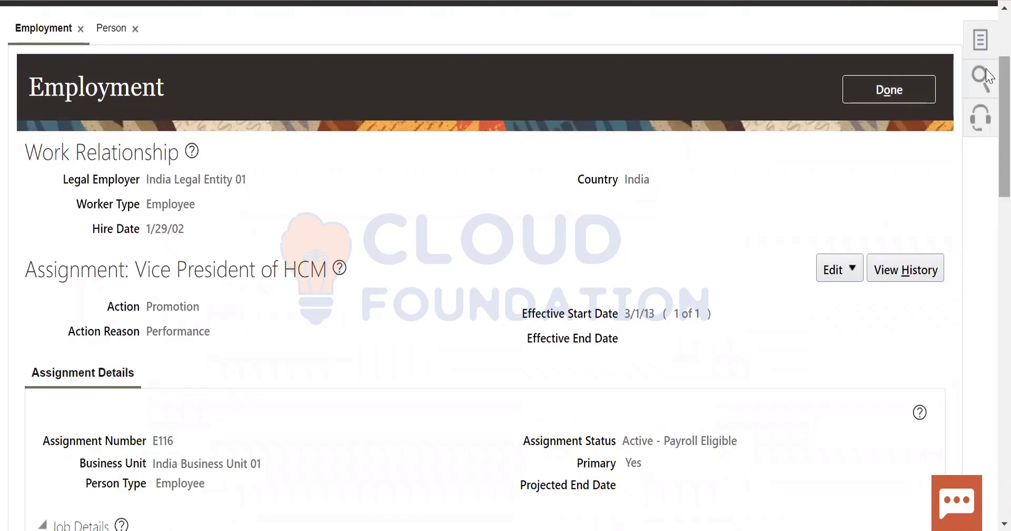
{"action": "scroll", "coordinate": [989, 74], "scroll_direction": "up", "scroll_amount": 4}
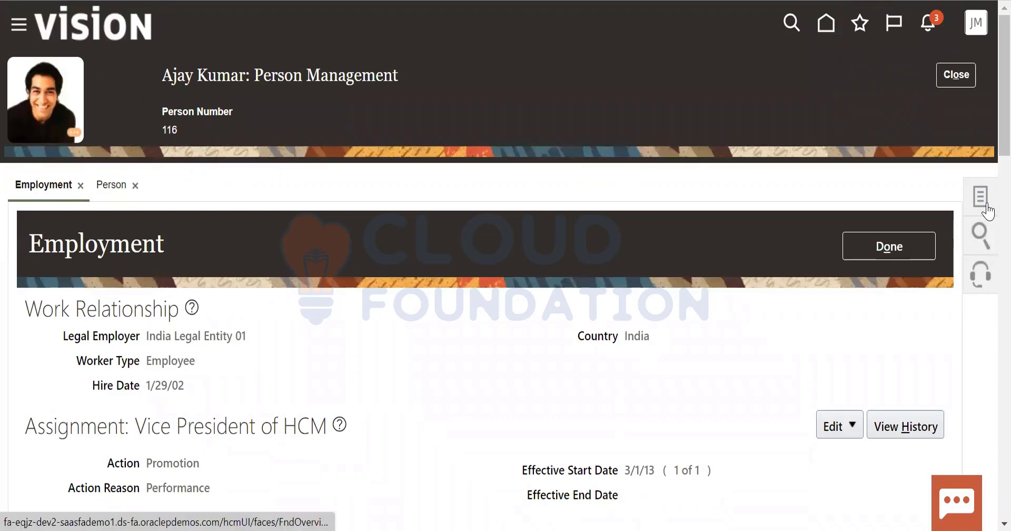
{"action": "scroll", "coordinate": [943, 219], "scroll_direction": "down", "scroll_amount": 10}
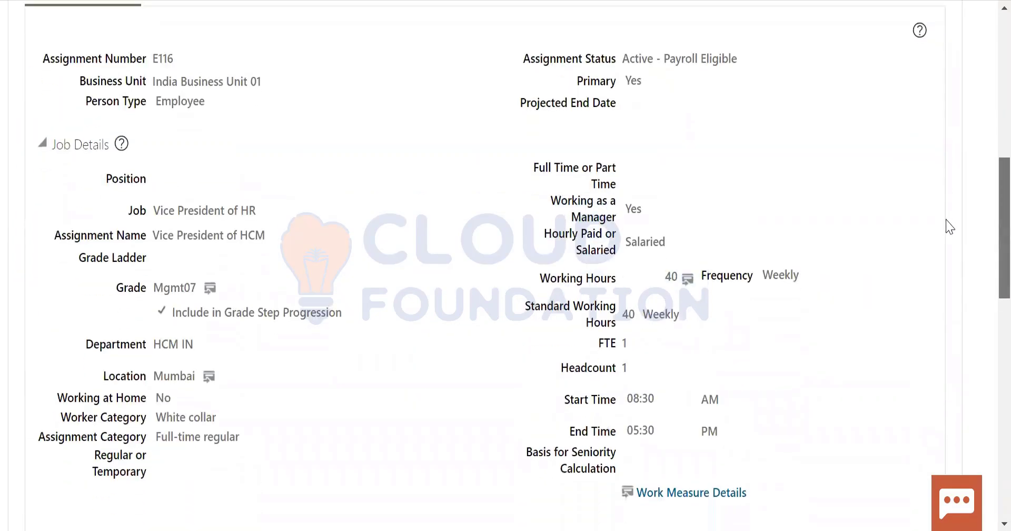
{"action": "scroll", "coordinate": [950, 226], "scroll_direction": "up", "scroll_amount": 10}
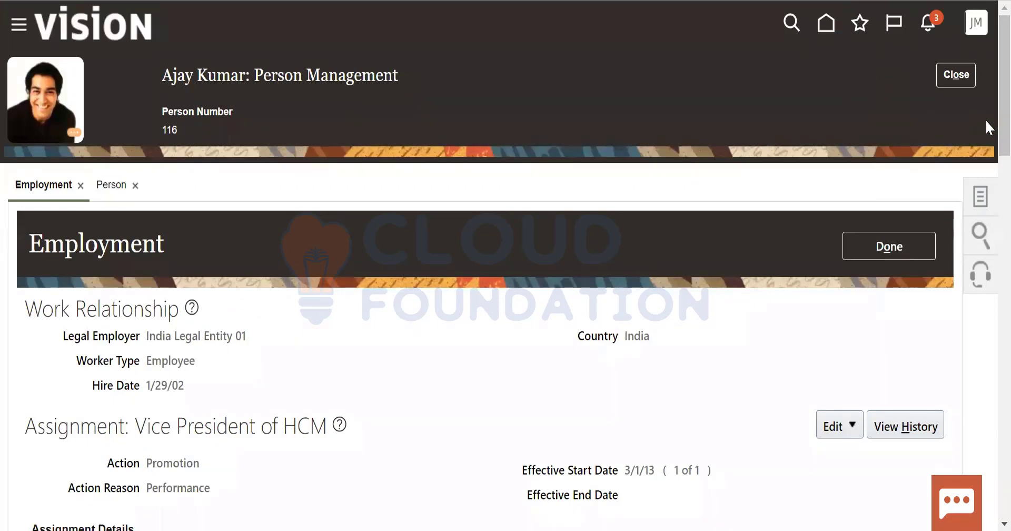
{"action": "scroll", "coordinate": [970, 263], "scroll_direction": "down", "scroll_amount": 15}
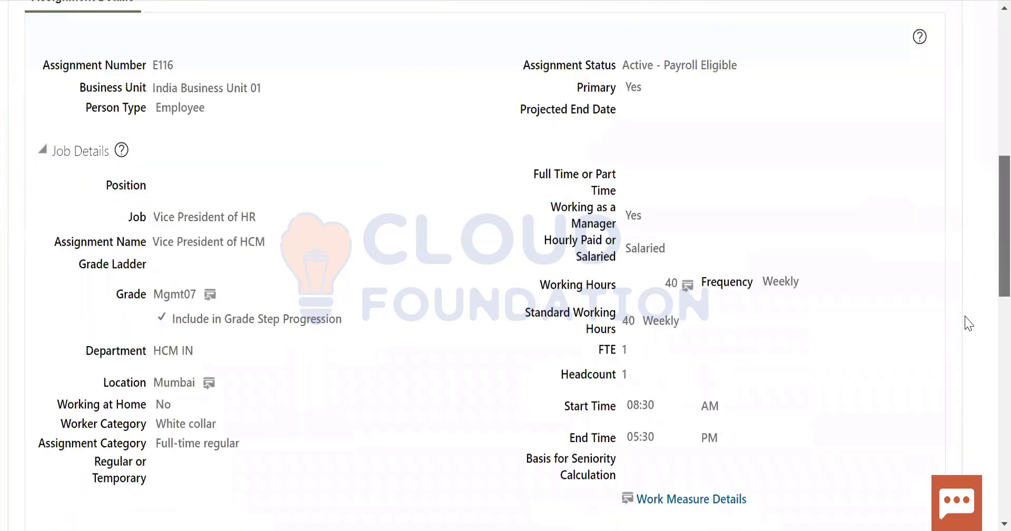
{"action": "scroll", "coordinate": [957, 431], "scroll_direction": "down", "scroll_amount": 9}
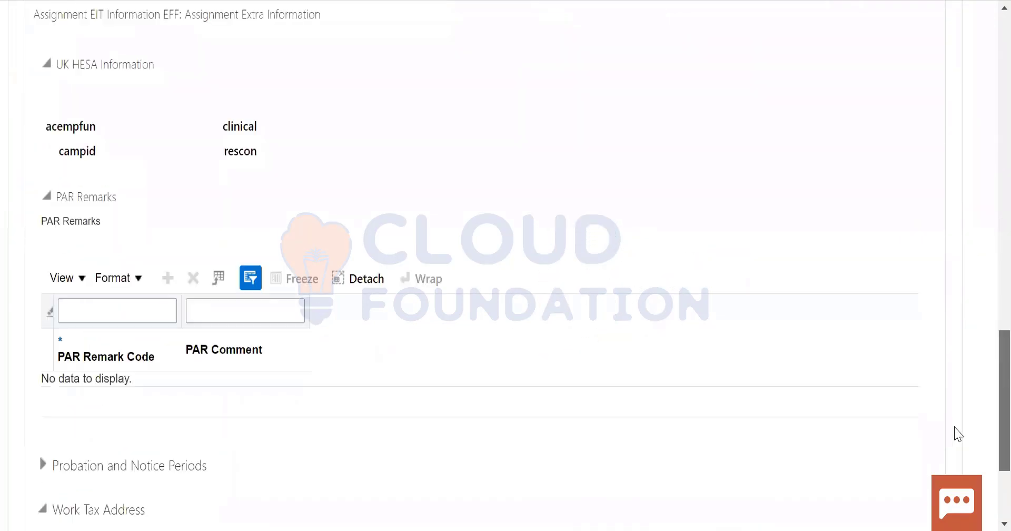
{"action": "scroll", "coordinate": [951, 388], "scroll_direction": "up", "scroll_amount": 4}
{"action": "scroll", "coordinate": [951, 387], "scroll_direction": "up", "scroll_amount": 3}
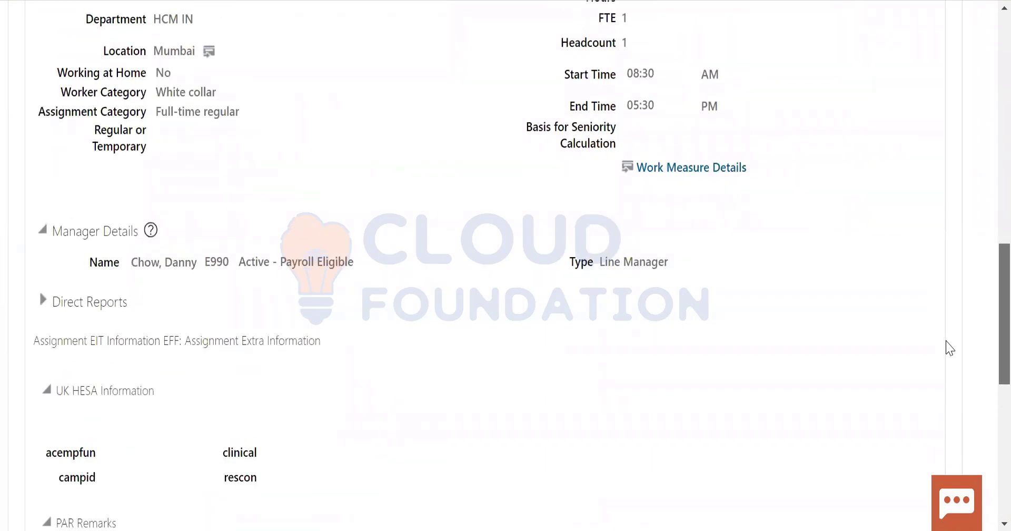
{"action": "scroll", "coordinate": [972, 233], "scroll_direction": "up", "scroll_amount": 15}
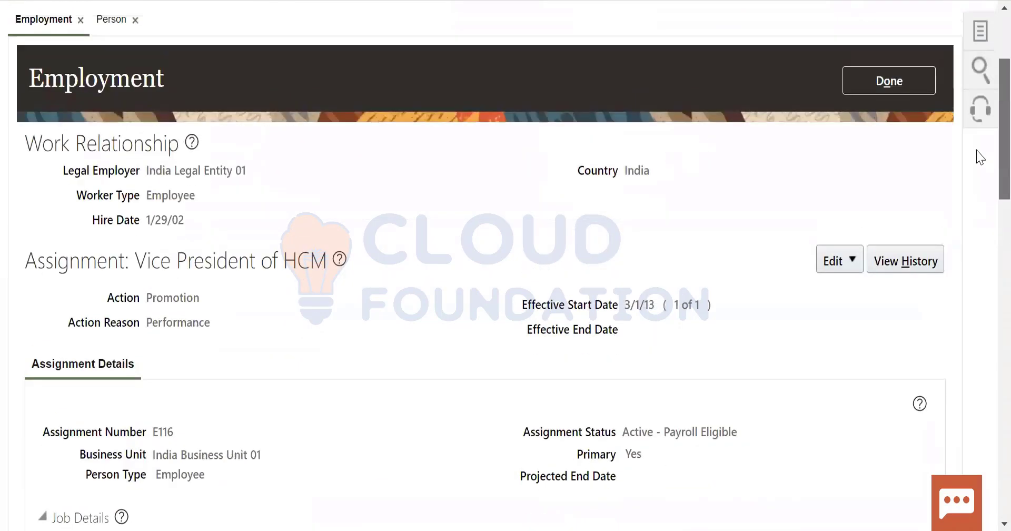
{"action": "scroll", "coordinate": [978, 132], "scroll_direction": "up", "scroll_amount": 2}
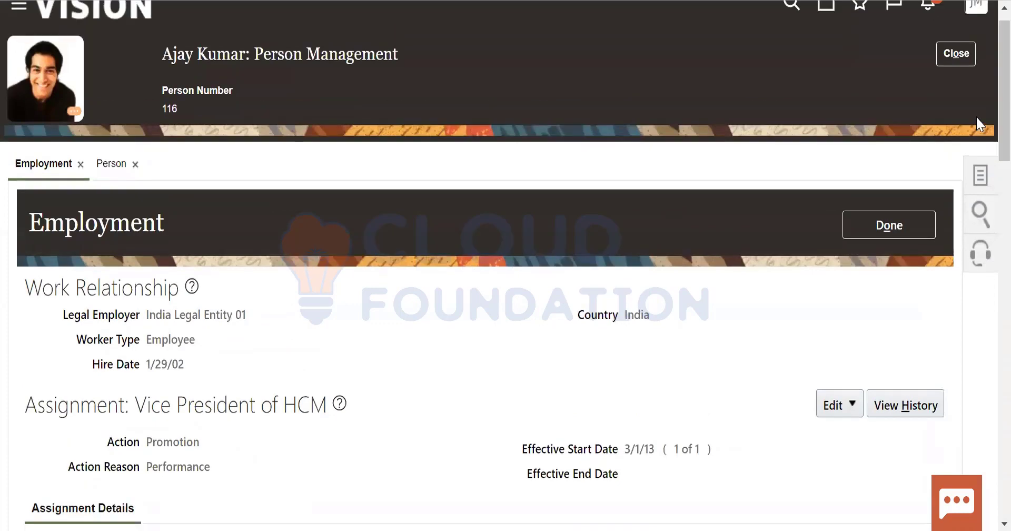
Open the person tasks panel and look over the work relationship actions
{"action": "left_click", "coordinate": [980, 171]}
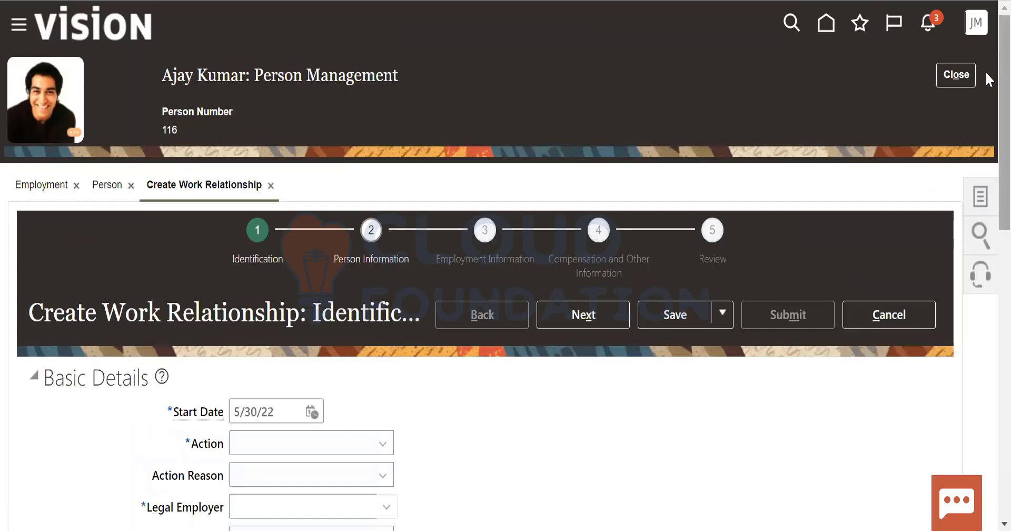
{"action": "scroll", "coordinate": [990, 108], "scroll_direction": "down", "scroll_amount": 5}
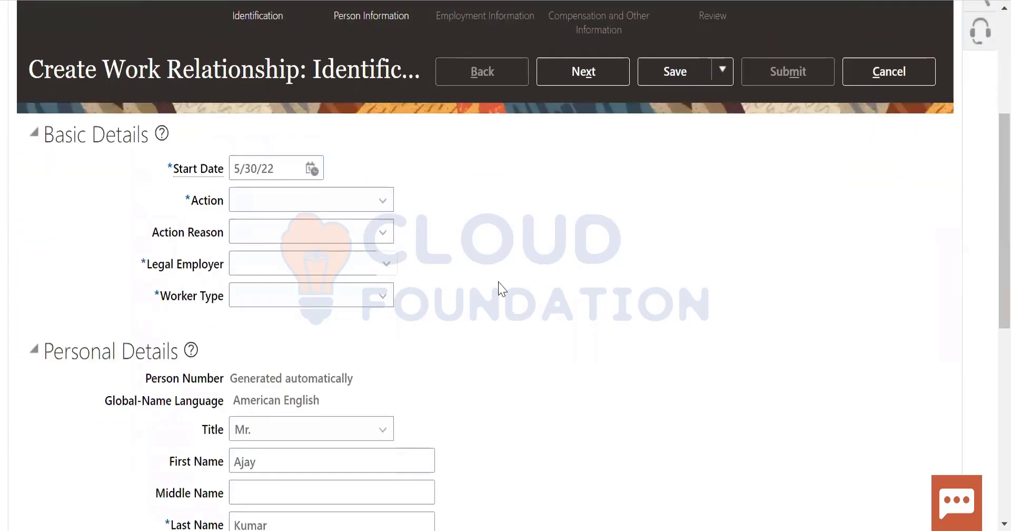
{"action": "left_click", "coordinate": [377, 203]}
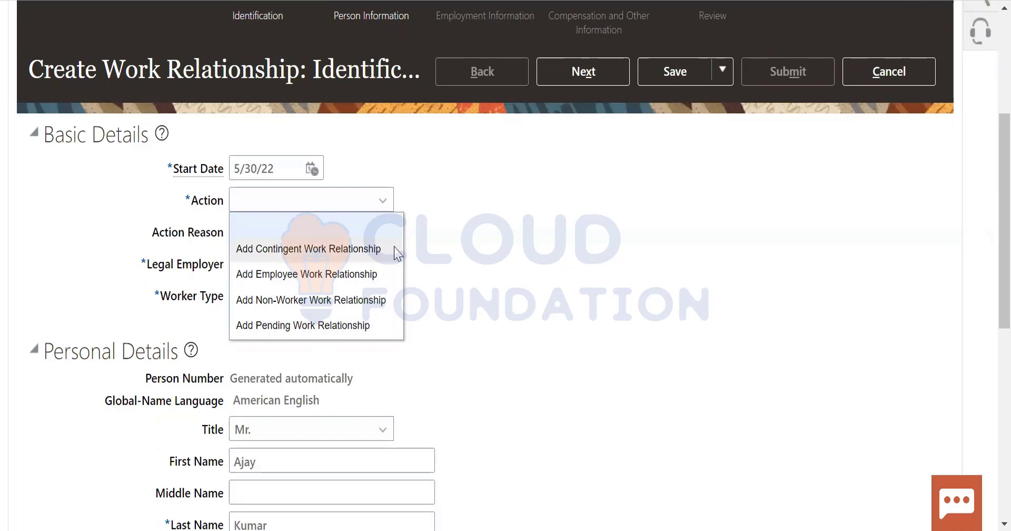
{"action": "left_click", "coordinate": [493, 240]}
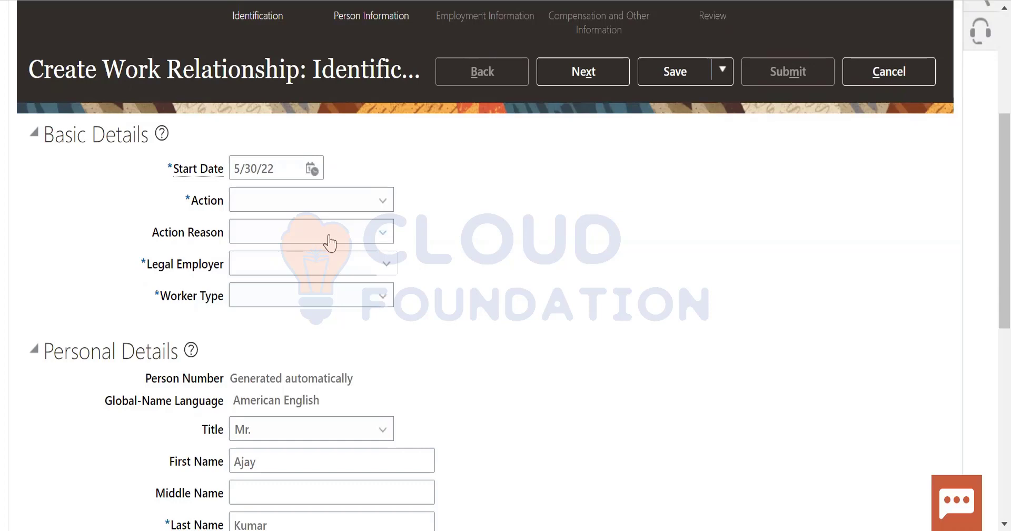
Browse the legal employer and worker type options, leaving them unchanged
{"action": "left_click", "coordinate": [361, 265]}
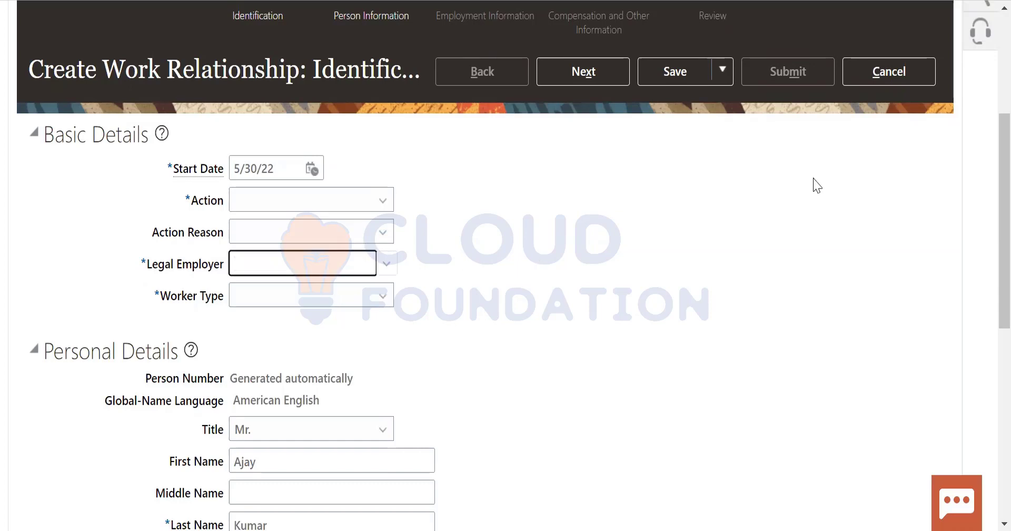
{"action": "scroll", "coordinate": [990, 202], "scroll_direction": "down", "scroll_amount": 3}
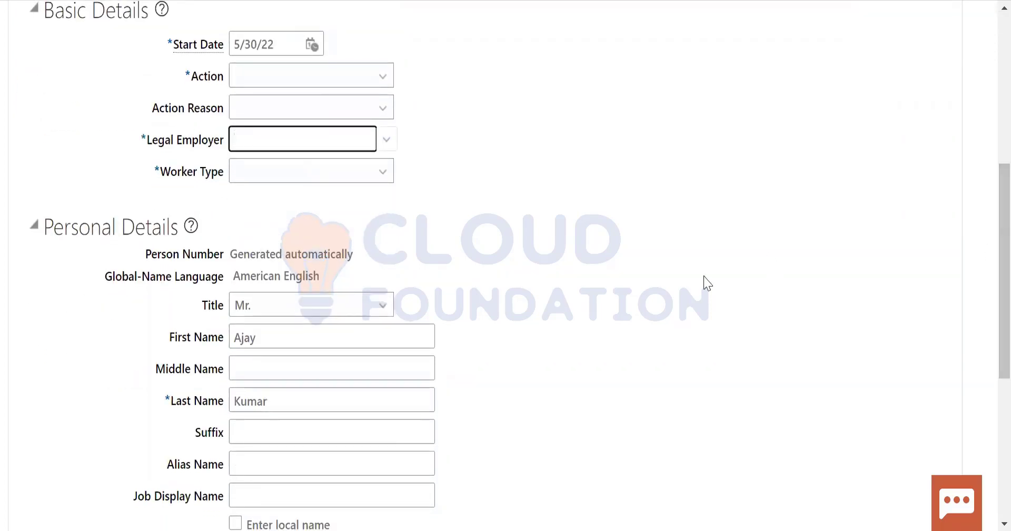
{"action": "left_click", "coordinate": [323, 176]}
{"action": "left_click", "coordinate": [627, 248]}
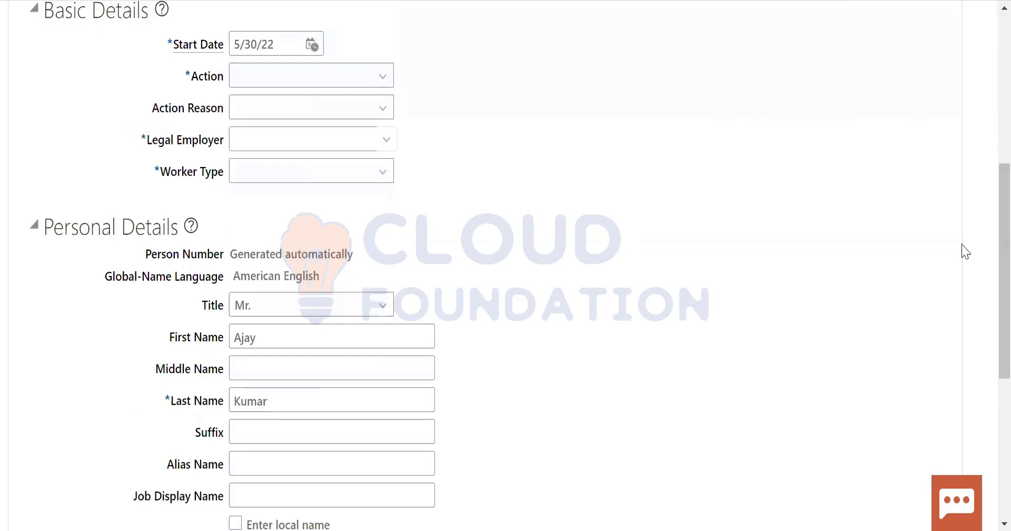
{"action": "scroll", "coordinate": [988, 280], "scroll_direction": "down", "scroll_amount": 1}
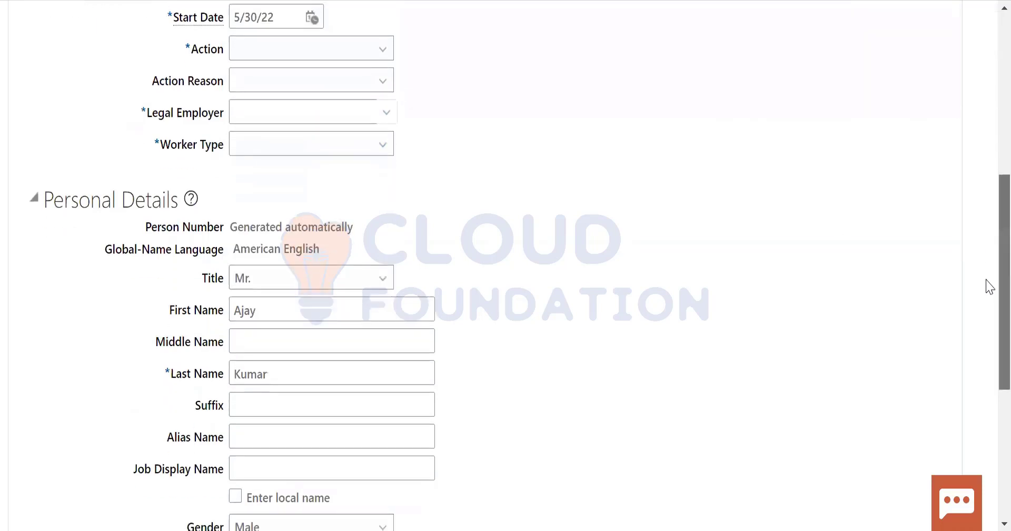
{"action": "scroll", "coordinate": [987, 185], "scroll_direction": "up", "scroll_amount": 5}
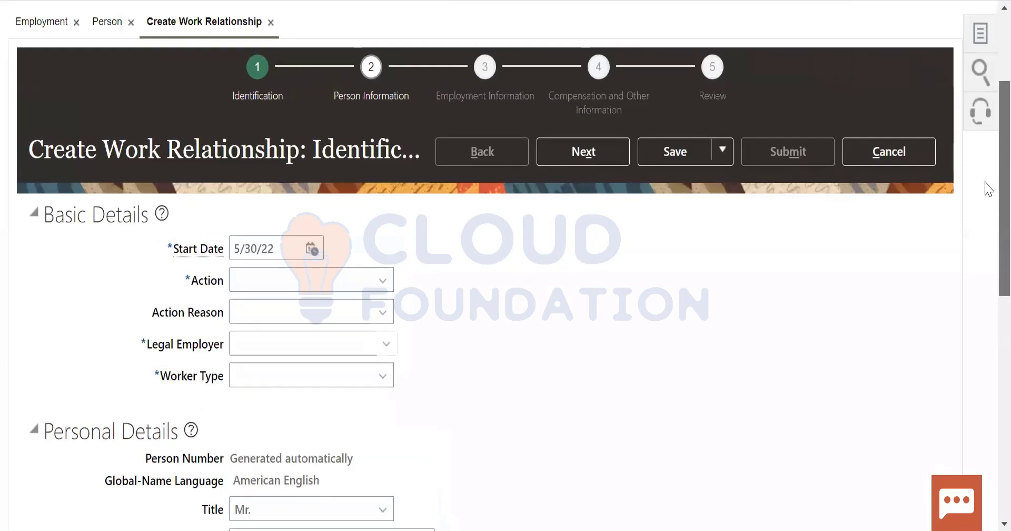
{"action": "scroll", "coordinate": [986, 211], "scroll_direction": "down", "scroll_amount": 2}
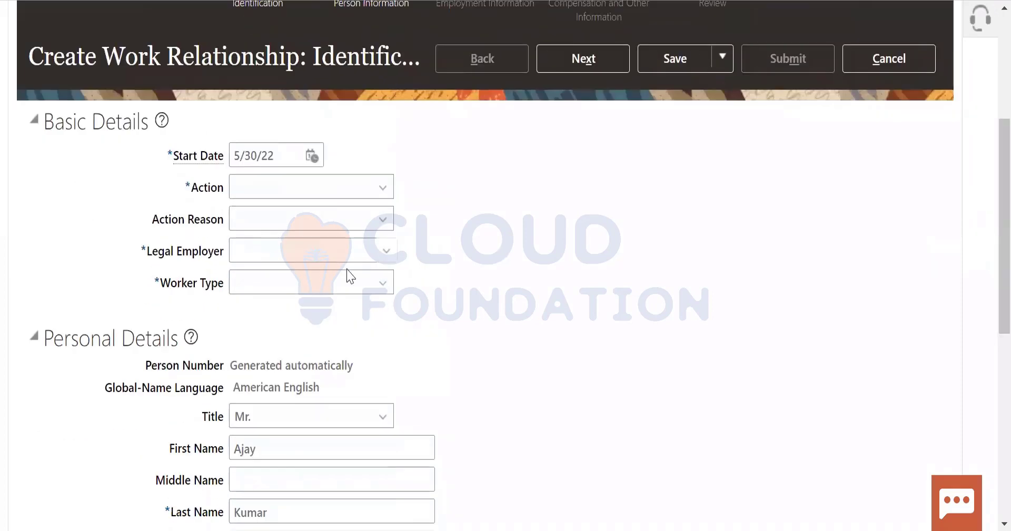
{"action": "left_click", "coordinate": [350, 285]}
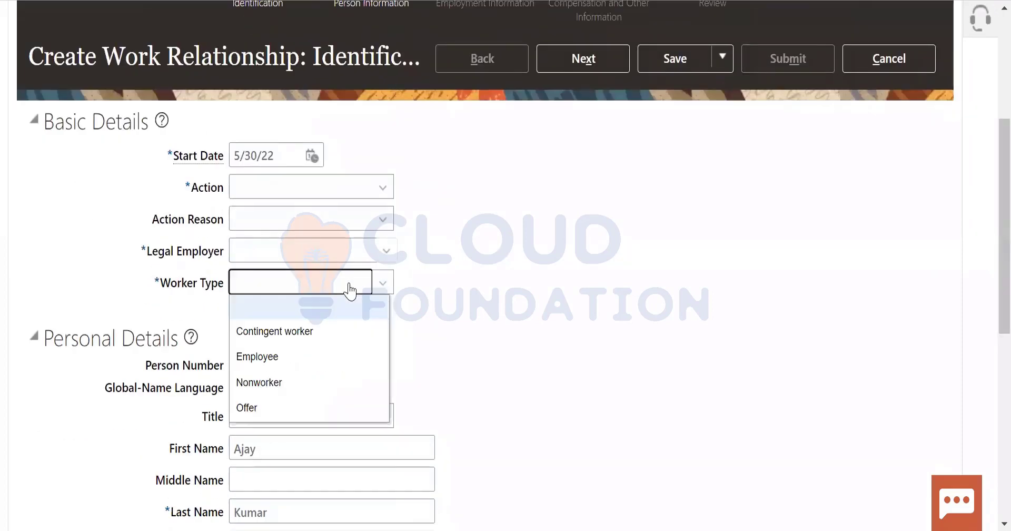
{"action": "left_click", "coordinate": [590, 285]}
{"action": "scroll", "coordinate": [990, 260], "scroll_direction": "down", "scroll_amount": 8}
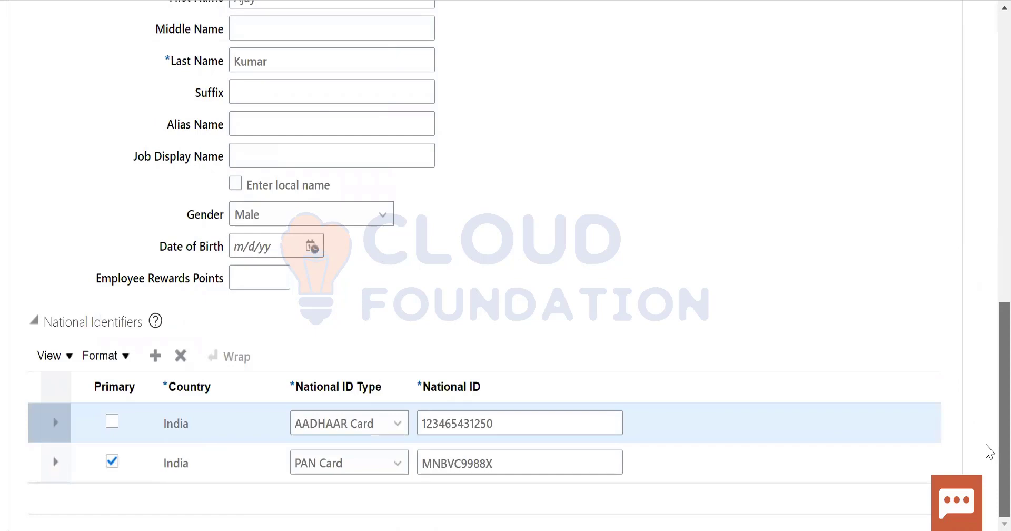
{"action": "scroll", "coordinate": [989, 422], "scroll_direction": "up", "scroll_amount": 4}
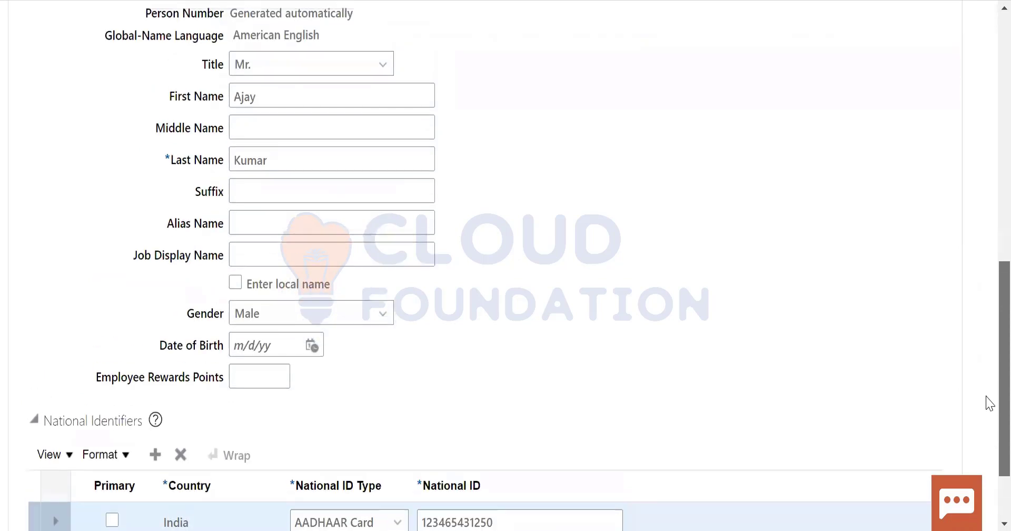
{"action": "scroll", "coordinate": [991, 309], "scroll_direction": "up", "scroll_amount": 7}
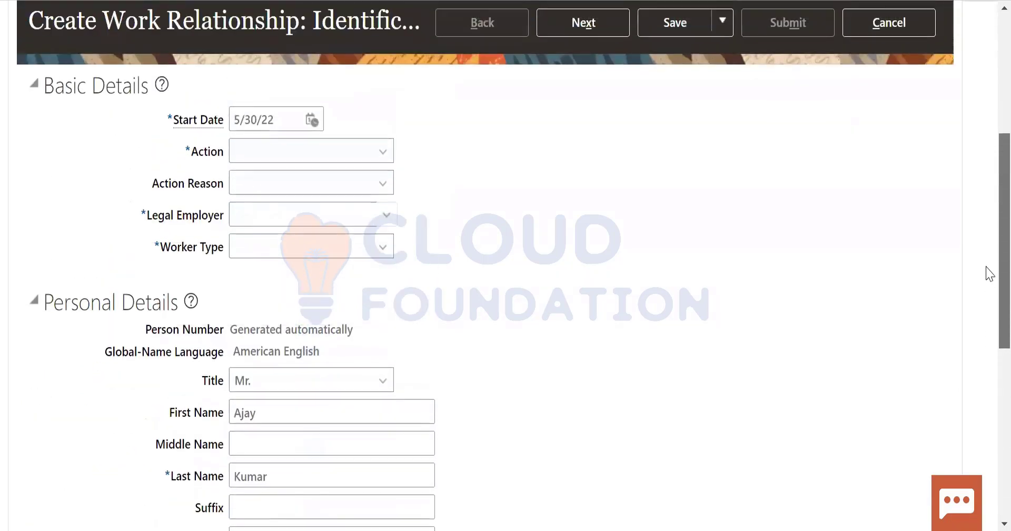
{"action": "scroll", "coordinate": [989, 200], "scroll_direction": "up", "scroll_amount": 1}
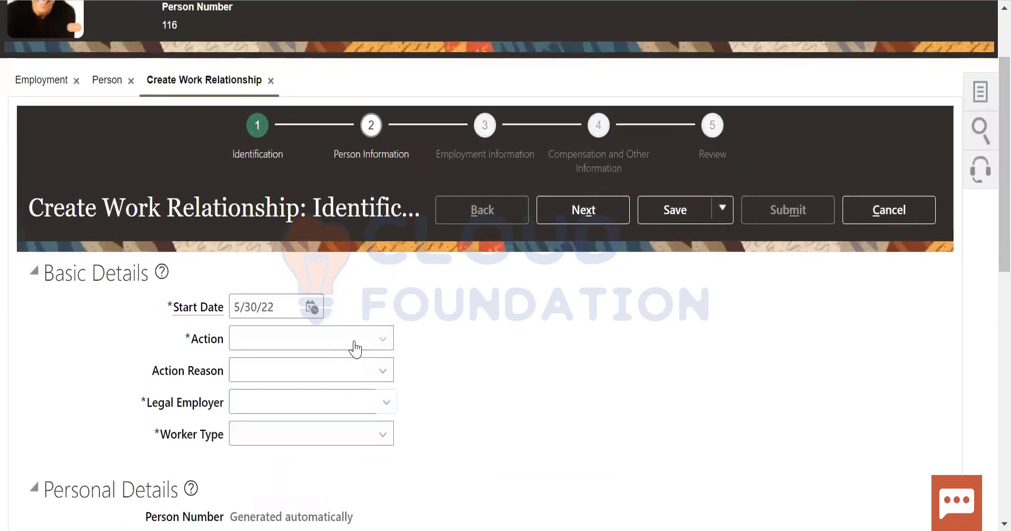
Set action Add Employee Work Relationship, reason 'Additional work relationship for Employee', employer India Legal Entity 01
{"action": "left_click", "coordinate": [593, 210]}
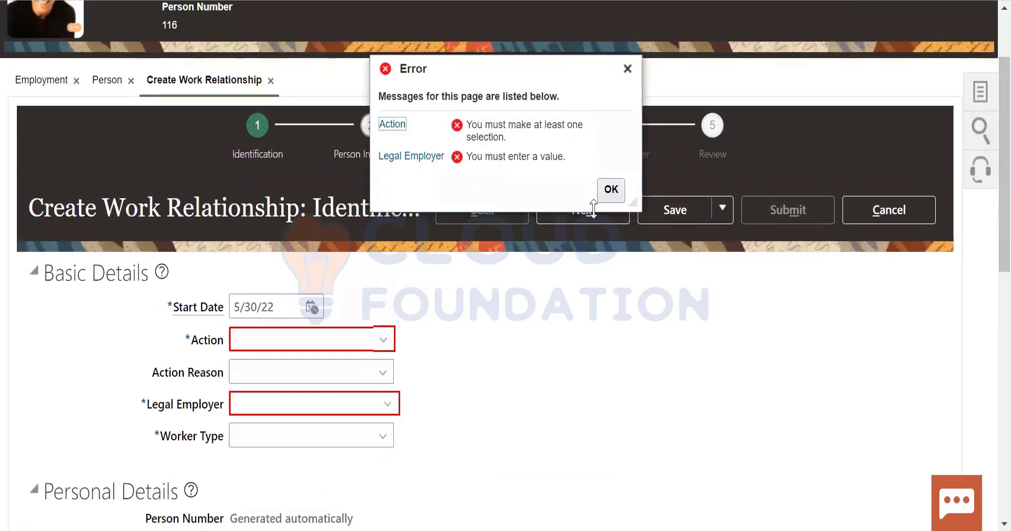
{"action": "left_click", "coordinate": [266, 346]}
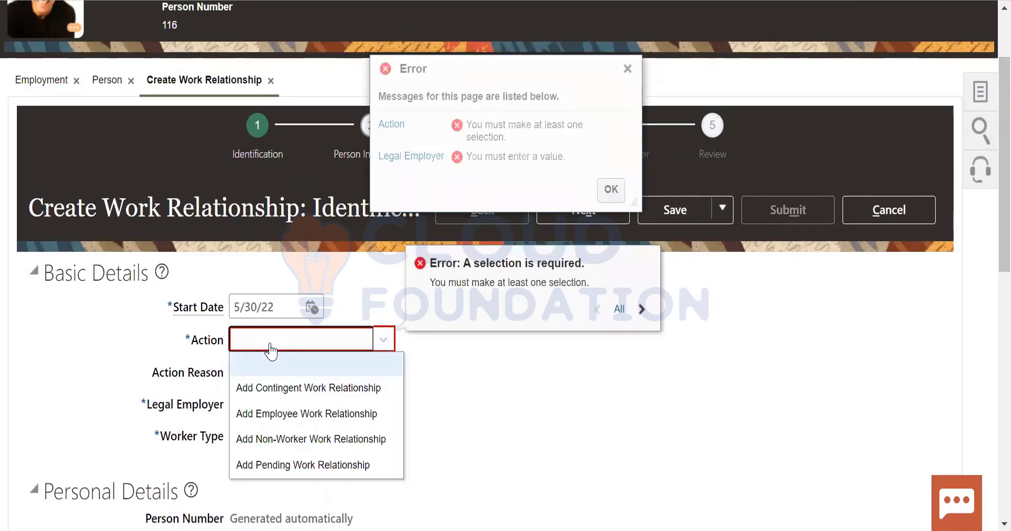
{"action": "left_click", "coordinate": [305, 414]}
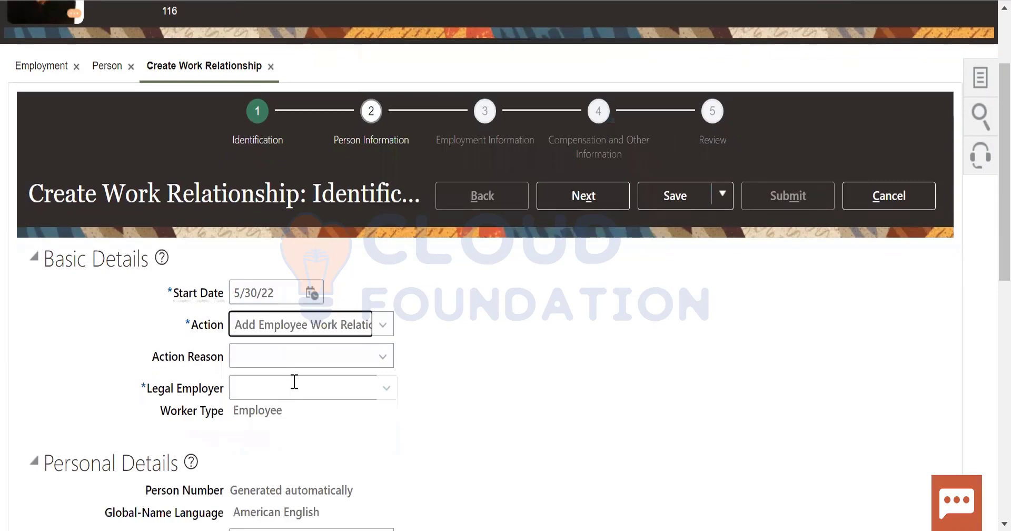
{"action": "left_click", "coordinate": [293, 356]}
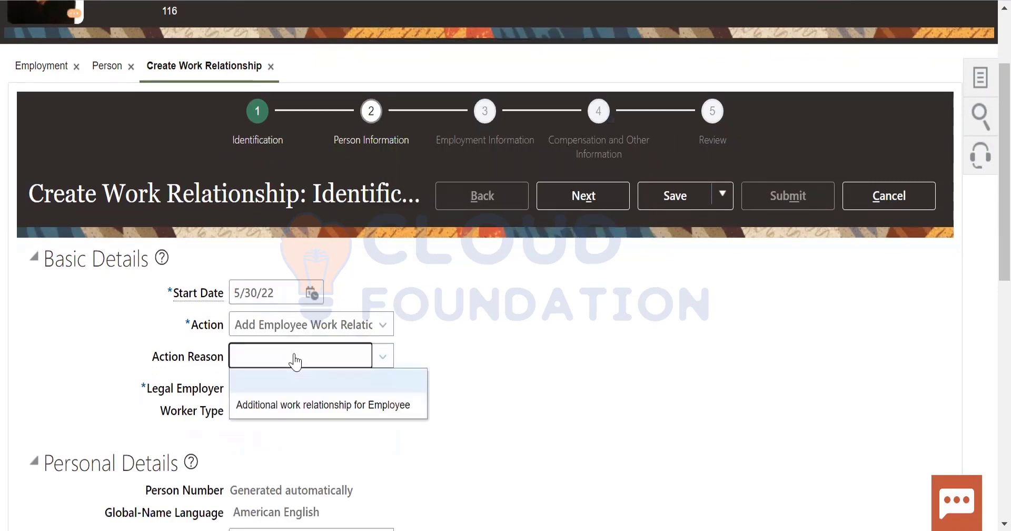
{"action": "left_click", "coordinate": [311, 407]}
{"action": "left_click", "coordinate": [314, 389]}
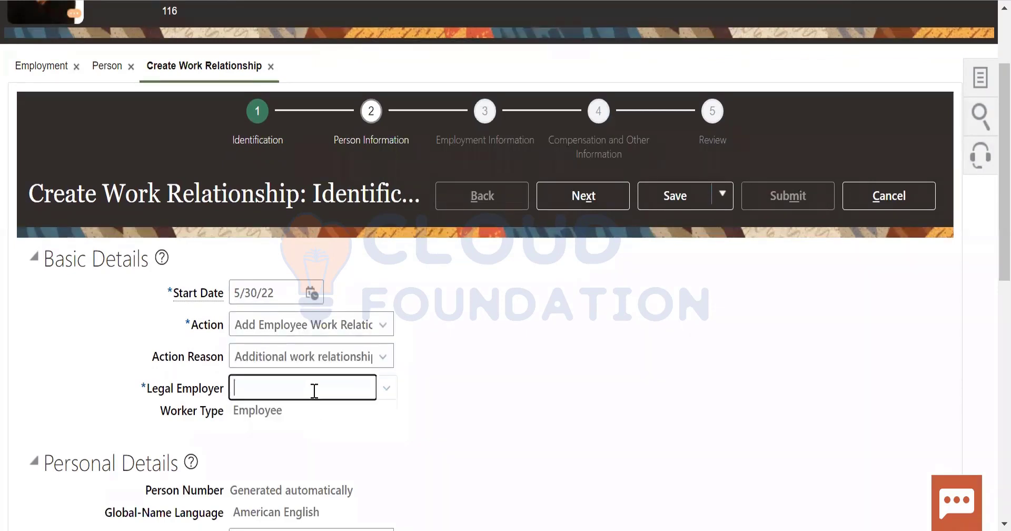
{"action": "left_click", "coordinate": [390, 389]}
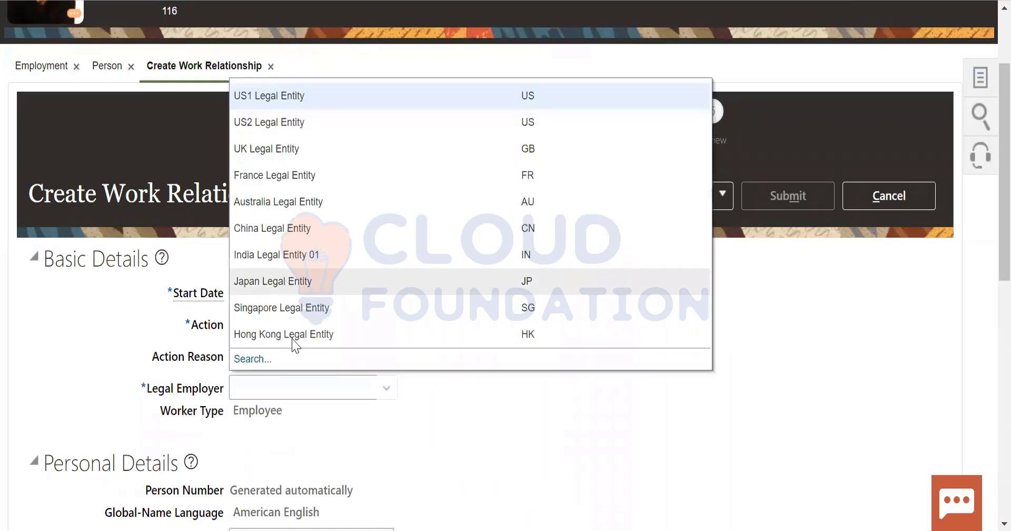
{"action": "left_click", "coordinate": [269, 255]}
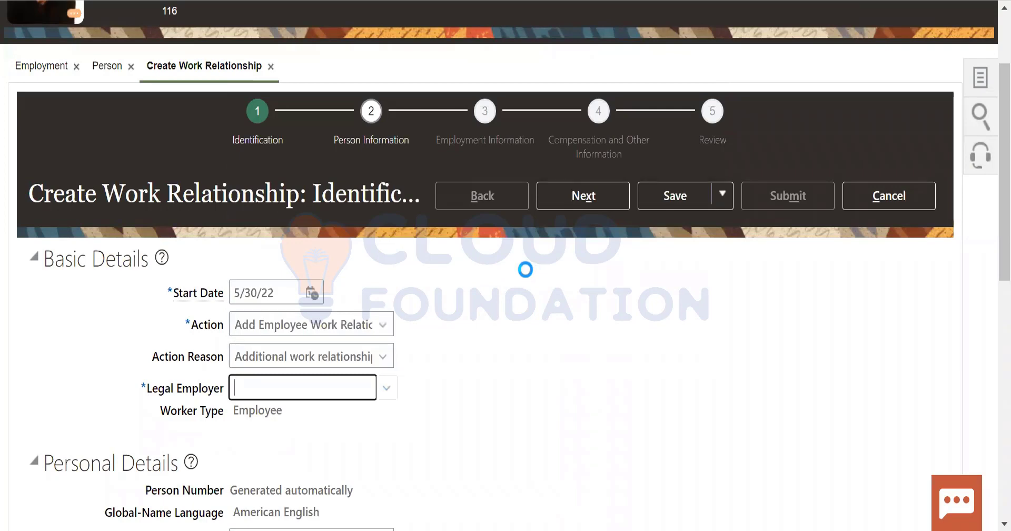
{"action": "left_click", "coordinate": [583, 206]}
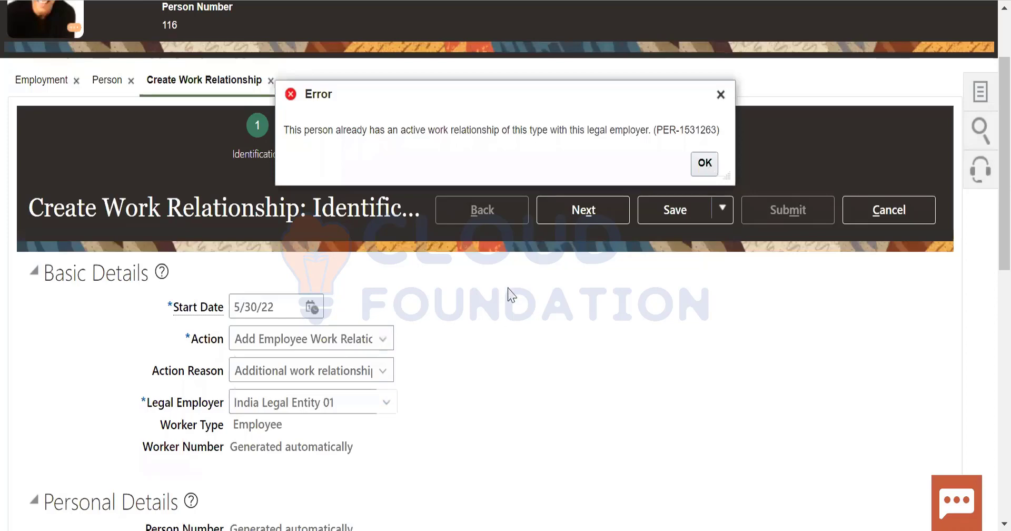
Dismiss the duplicate-relationship error and switch the legal employer to US1 Legal Entity
{"action": "left_click", "coordinate": [704, 164]}
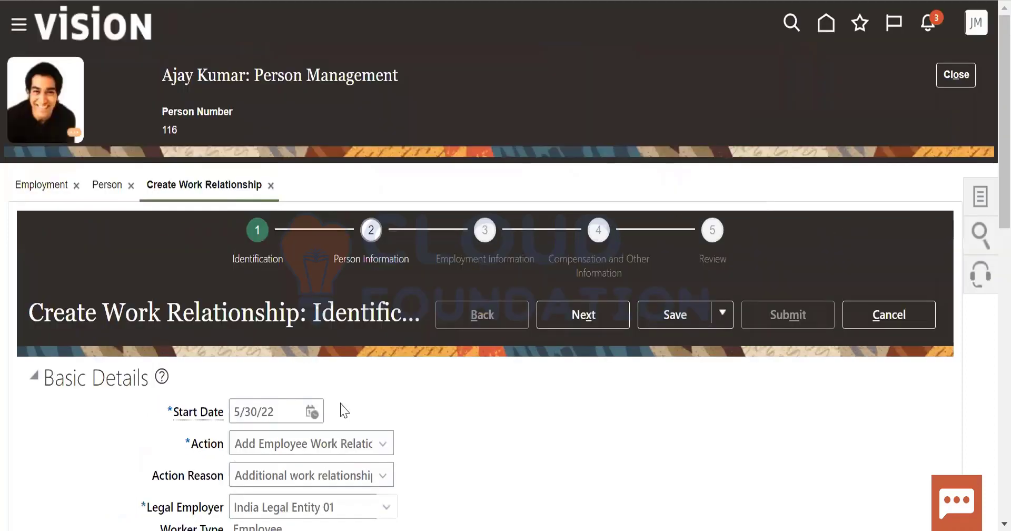
{"action": "scroll", "coordinate": [987, 276], "scroll_direction": "down", "scroll_amount": 5}
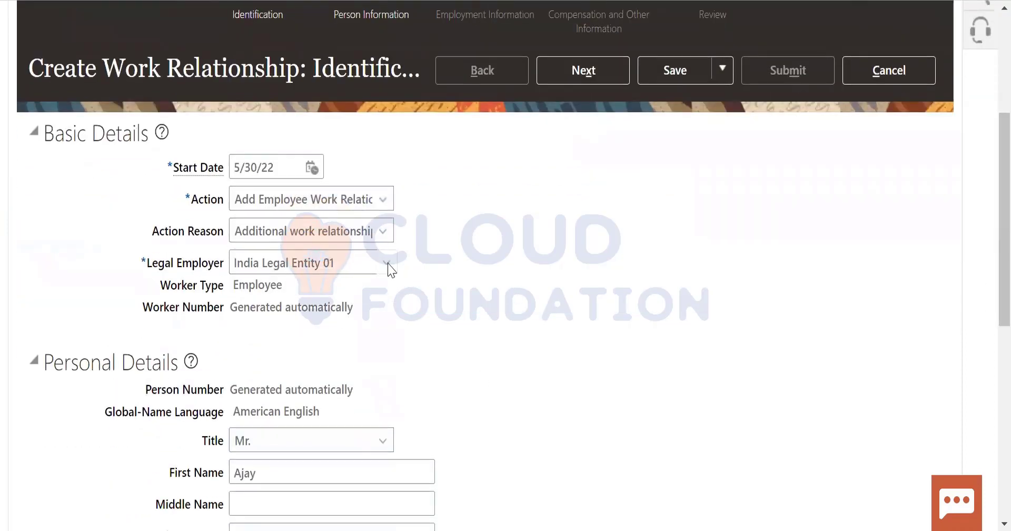
{"action": "left_click", "coordinate": [384, 264]}
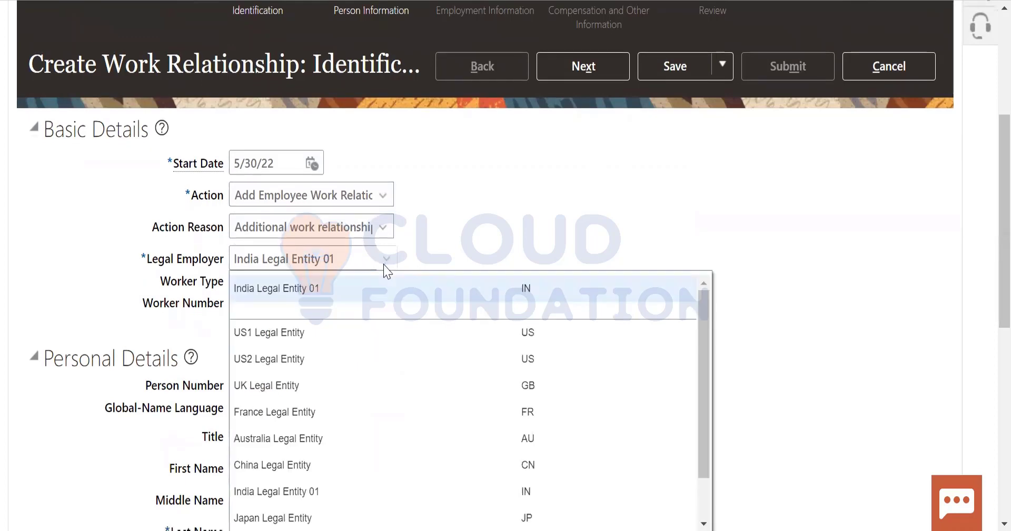
{"action": "left_click", "coordinate": [345, 332]}
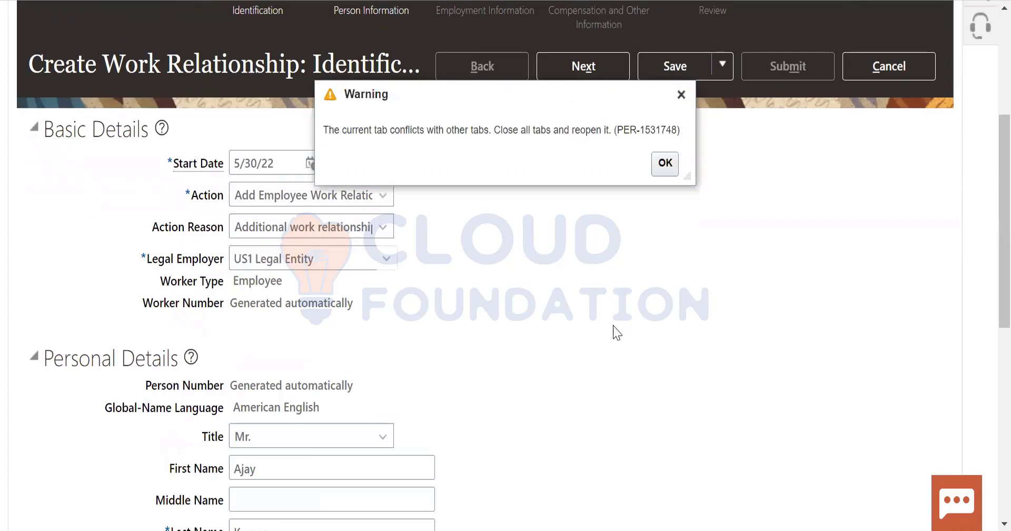
{"action": "left_click", "coordinate": [665, 163]}
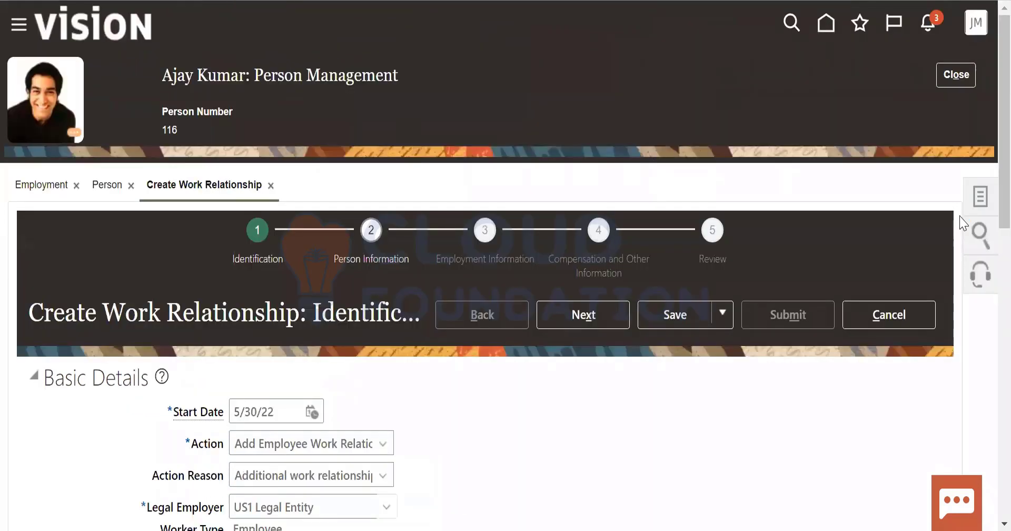
{"action": "scroll", "coordinate": [988, 284], "scroll_direction": "down", "scroll_amount": 6}
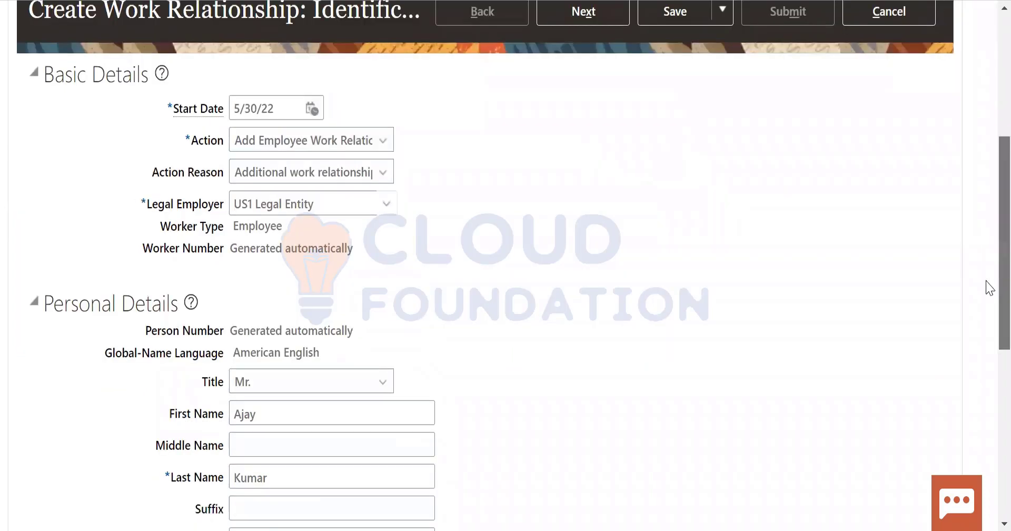
{"action": "scroll", "coordinate": [989, 316], "scroll_direction": "down", "scroll_amount": 7}
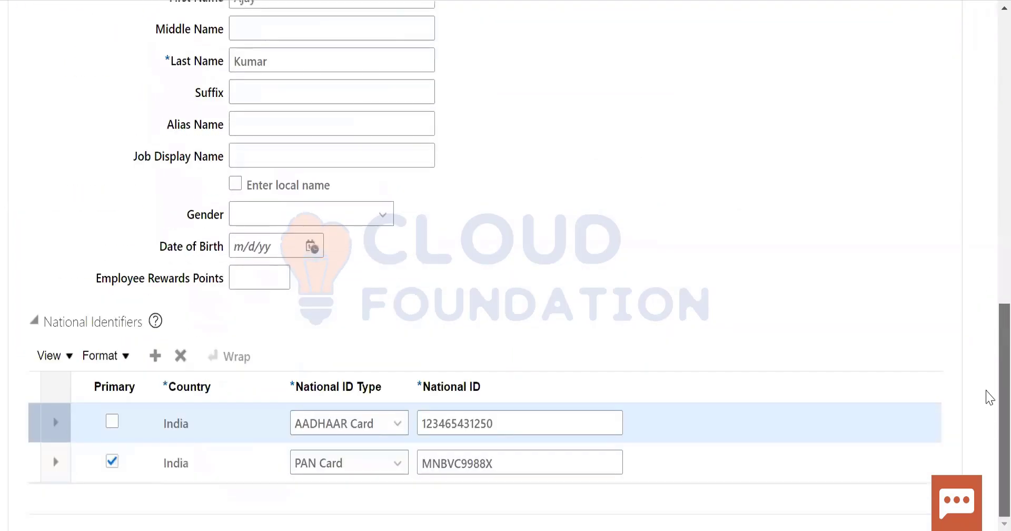
{"action": "scroll", "coordinate": [989, 343], "scroll_direction": "up", "scroll_amount": 13}
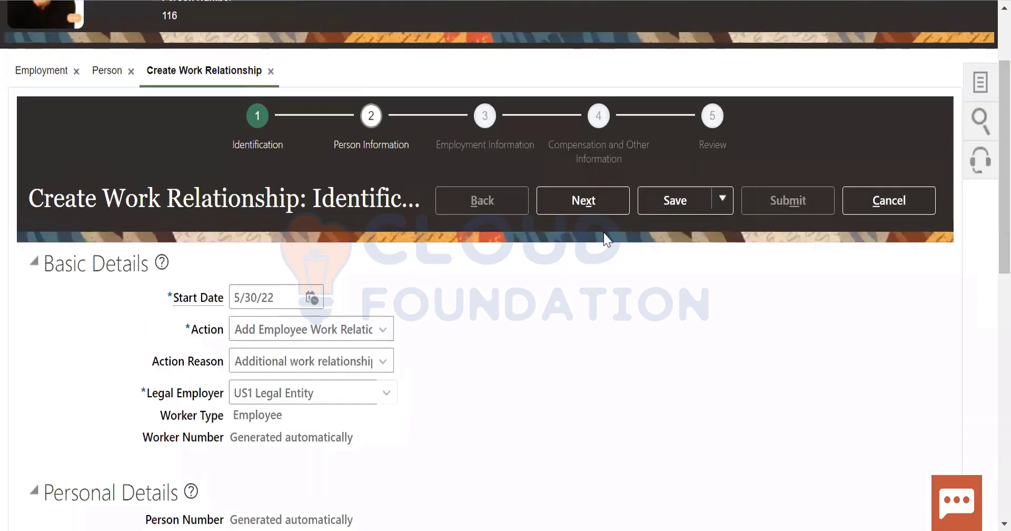
On Person Information, enter address line '1', ZIP code 10000 and state NY
{"action": "left_click", "coordinate": [591, 204]}
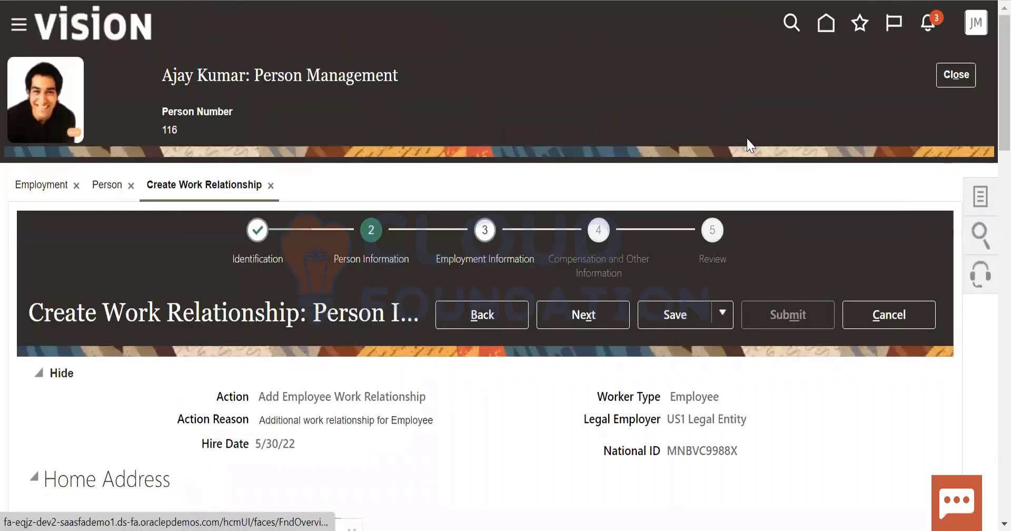
{"action": "scroll", "coordinate": [988, 129], "scroll_direction": "down", "scroll_amount": 4}
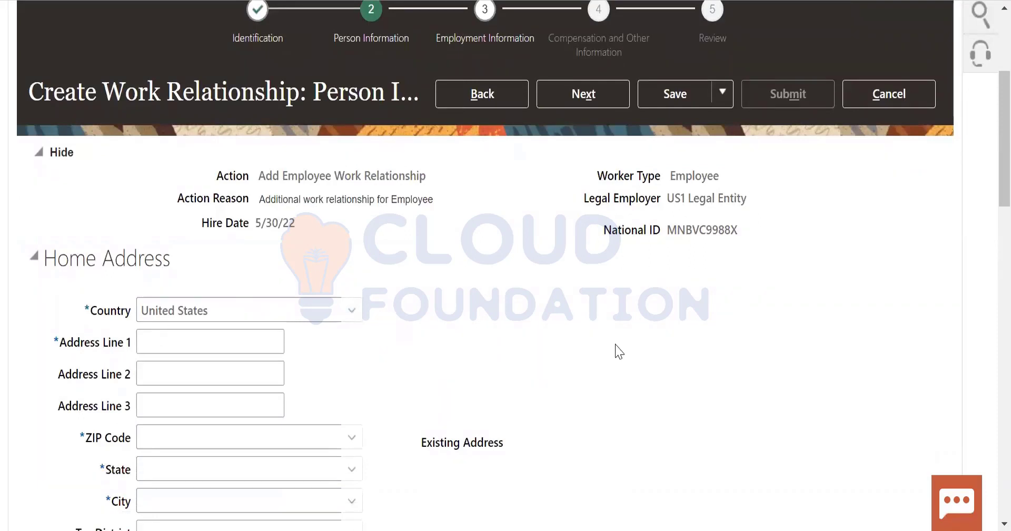
{"action": "left_click", "coordinate": [147, 336]}
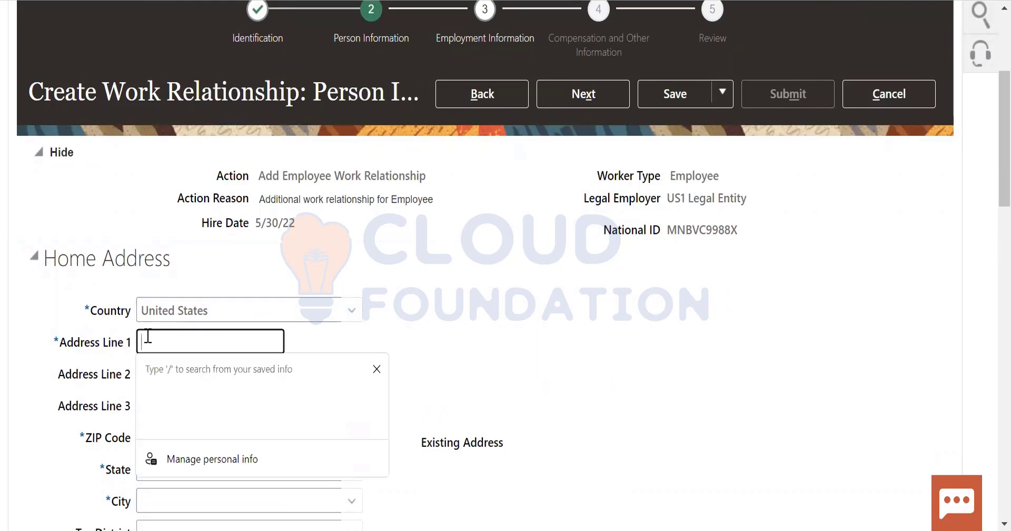
{"action": "type", "text": "10045"}
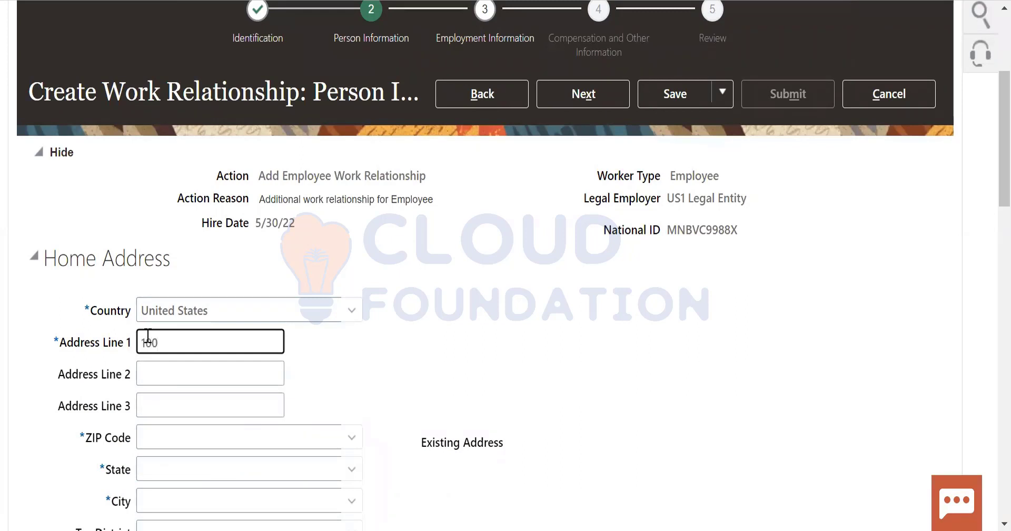
{"action": "left_click", "coordinate": [356, 372]}
{"action": "left_click", "coordinate": [229, 434]}
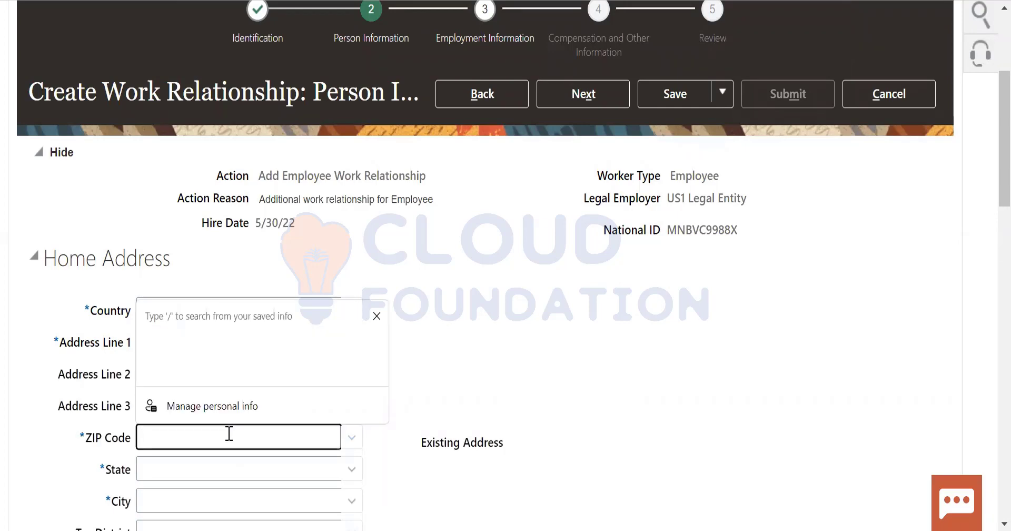
{"action": "type", "text": "10"}
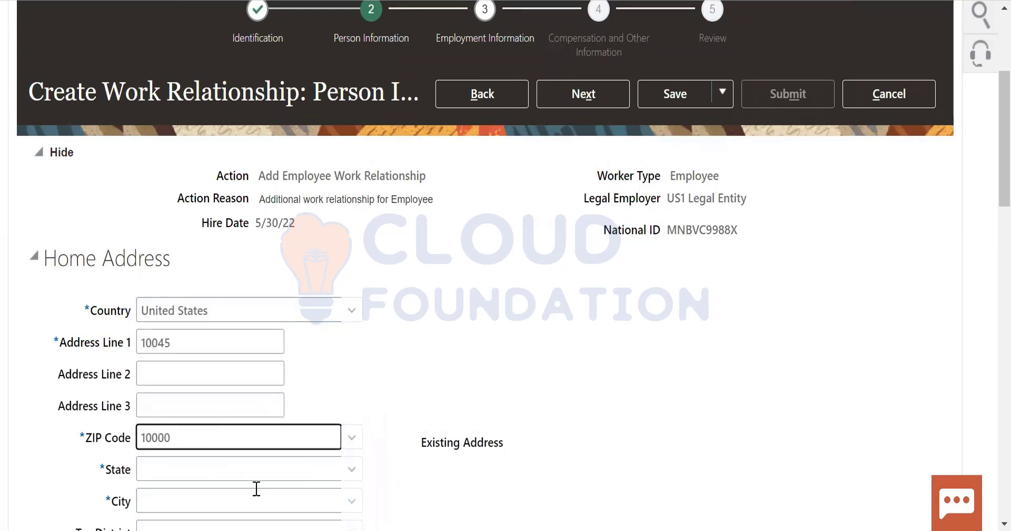
{"action": "type", "text": "000"}
{"action": "key", "text": "Tab"}
{"action": "type", "text": "NY"}
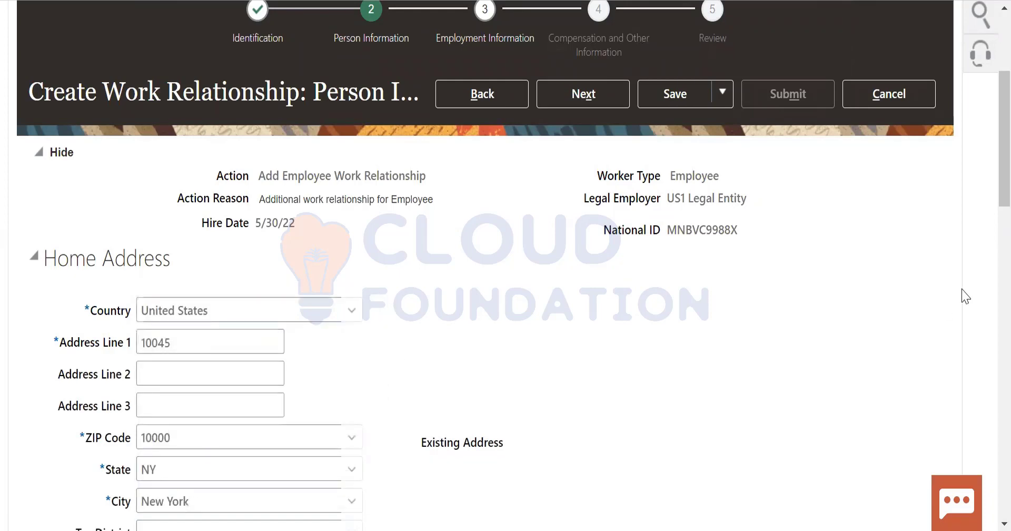
{"action": "scroll", "coordinate": [990, 175], "scroll_direction": "down", "scroll_amount": 8}
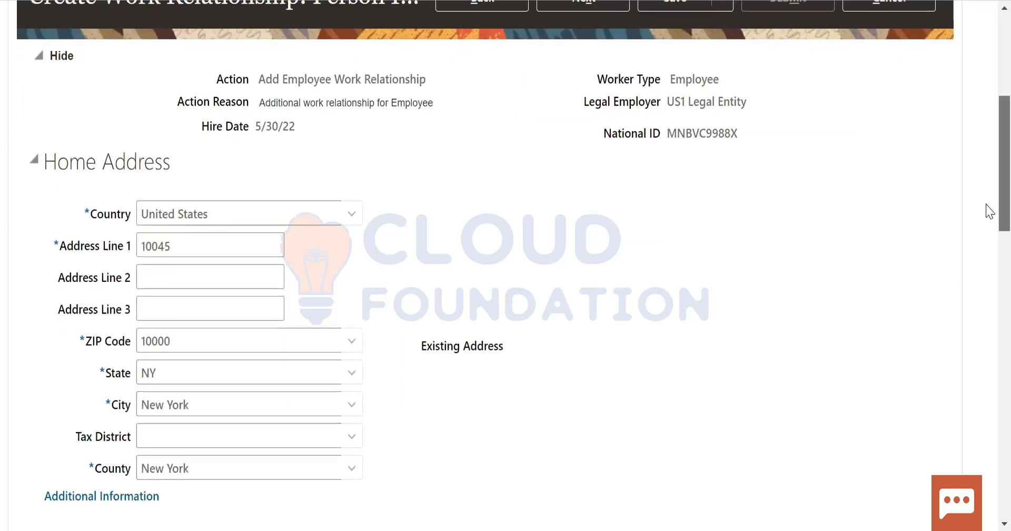
{"action": "scroll", "coordinate": [988, 305], "scroll_direction": "down", "scroll_amount": 4}
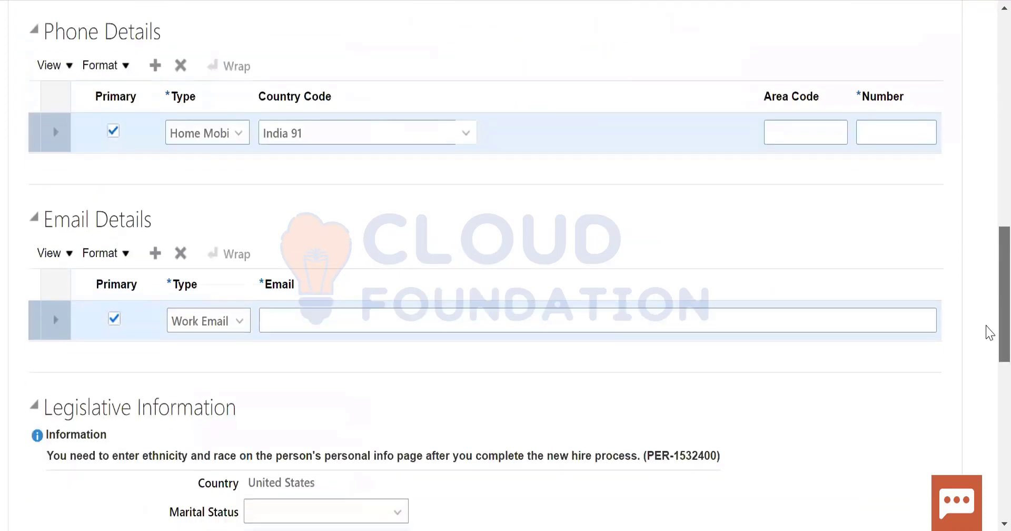
{"action": "scroll", "coordinate": [979, 350], "scroll_direction": "down", "scroll_amount": 3}
{"action": "scroll", "coordinate": [685, 337], "scroll_direction": "up", "scroll_amount": 15}
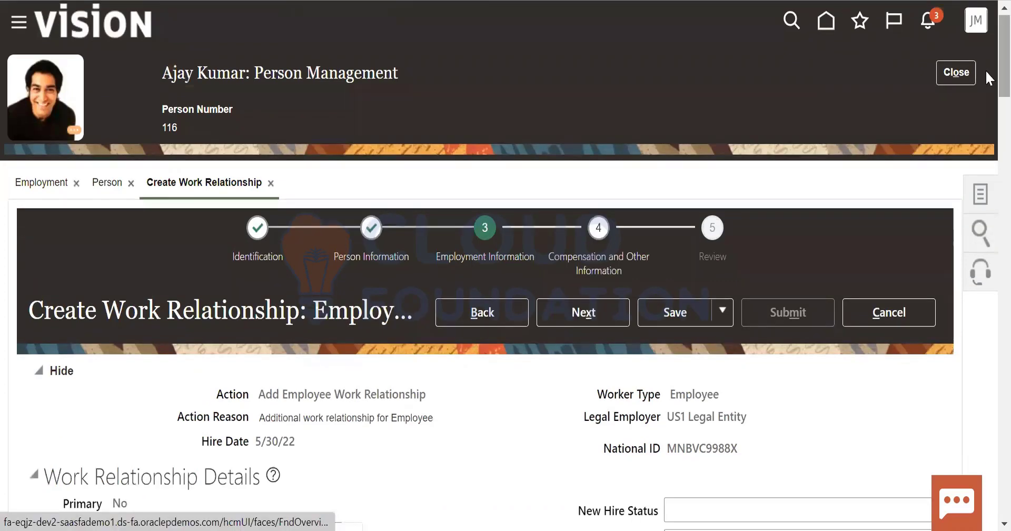
{"action": "scroll", "coordinate": [988, 129], "scroll_direction": "down", "scroll_amount": 6}
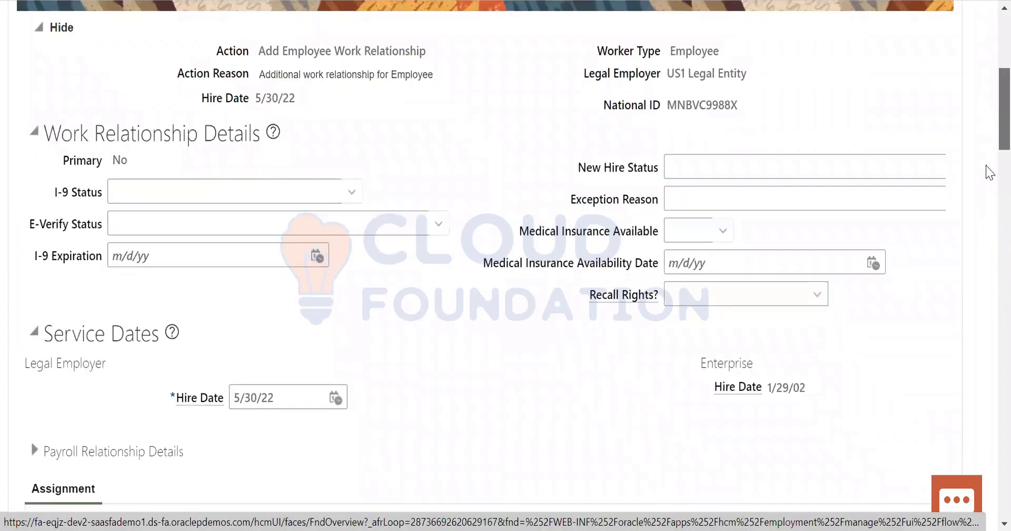
{"action": "scroll", "coordinate": [989, 172], "scroll_direction": "down", "scroll_amount": 5}
{"action": "scroll", "coordinate": [989, 142], "scroll_direction": "up", "scroll_amount": 7}
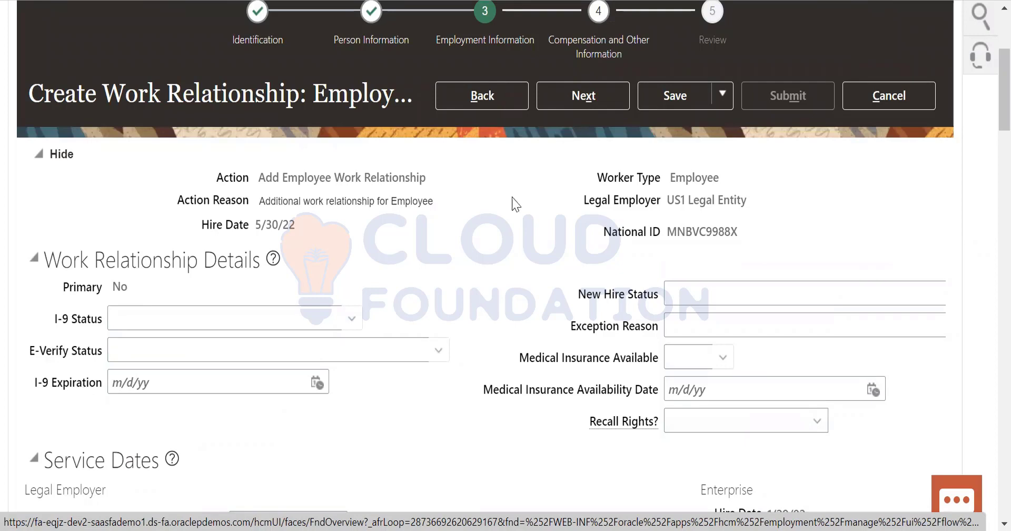
{"action": "scroll", "coordinate": [991, 91], "scroll_direction": "down", "scroll_amount": 7}
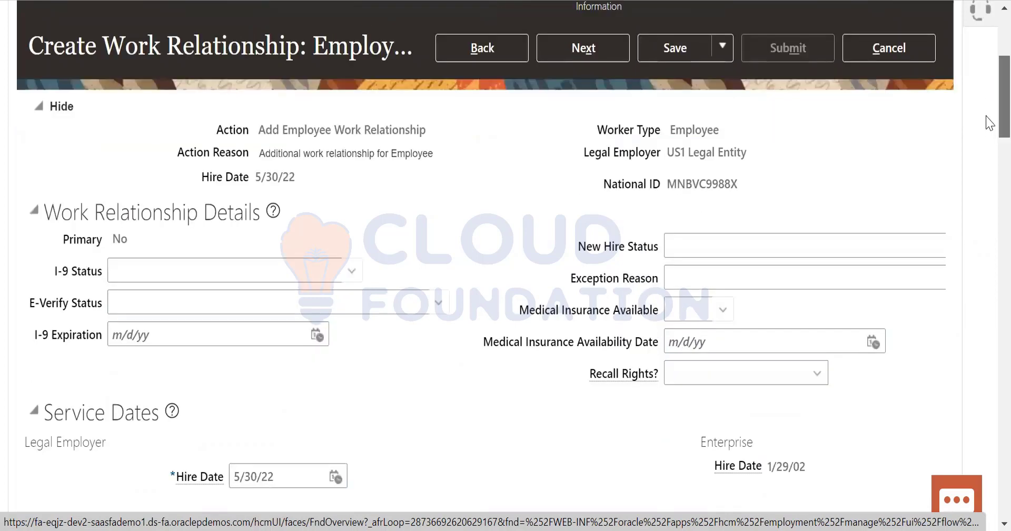
{"action": "scroll", "coordinate": [990, 91], "scroll_direction": "up", "scroll_amount": 10}
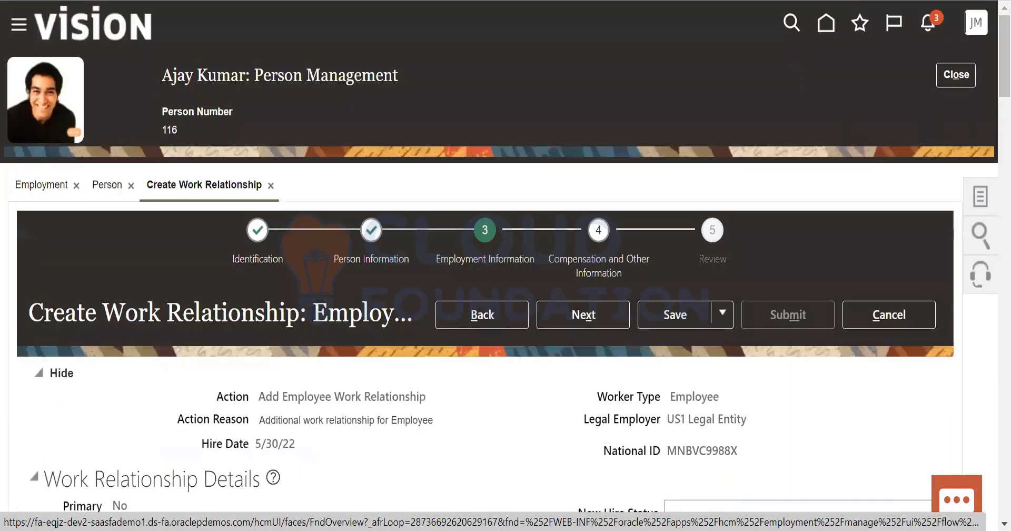
{"action": "left_click", "coordinate": [585, 316]}
{"action": "left_click", "coordinate": [236, 268]}
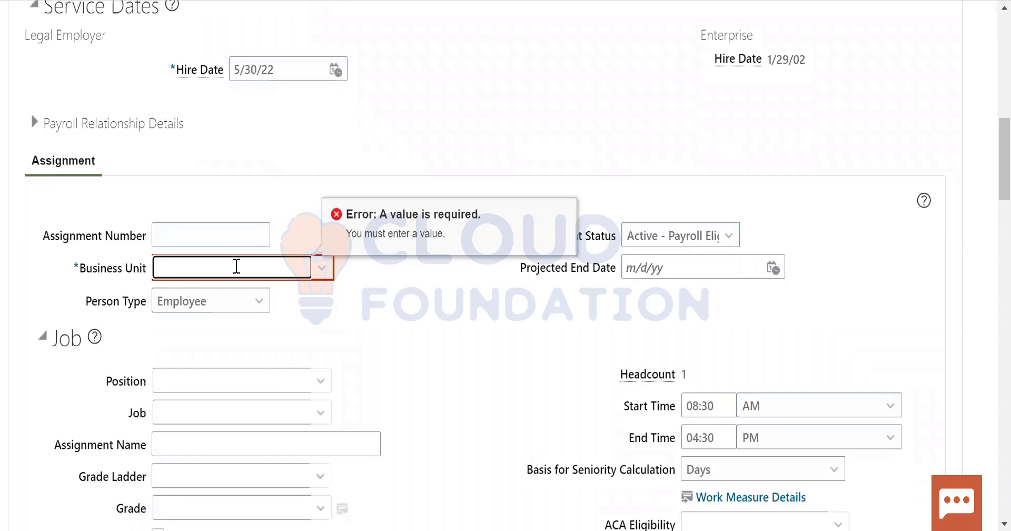
{"action": "left_click", "coordinate": [274, 267]}
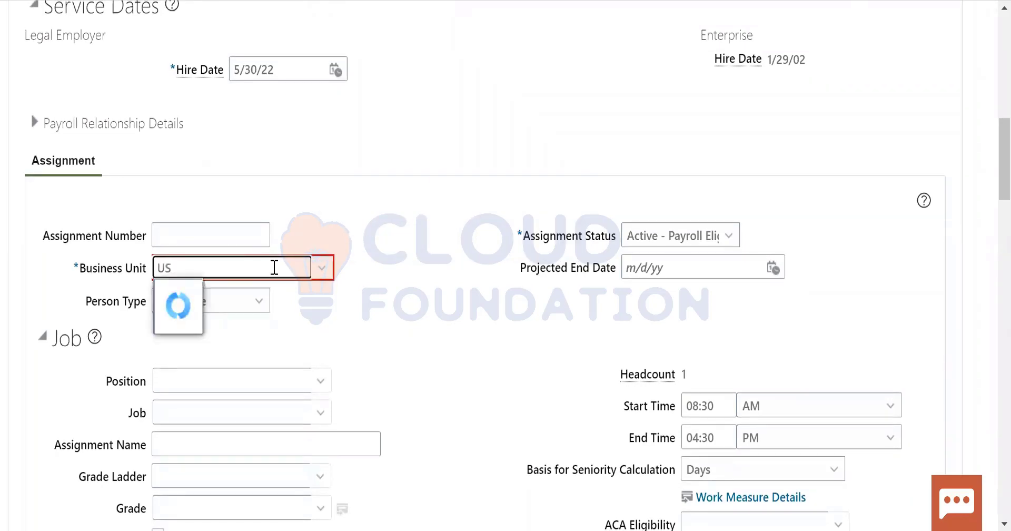
{"action": "left_click", "coordinate": [228, 293]}
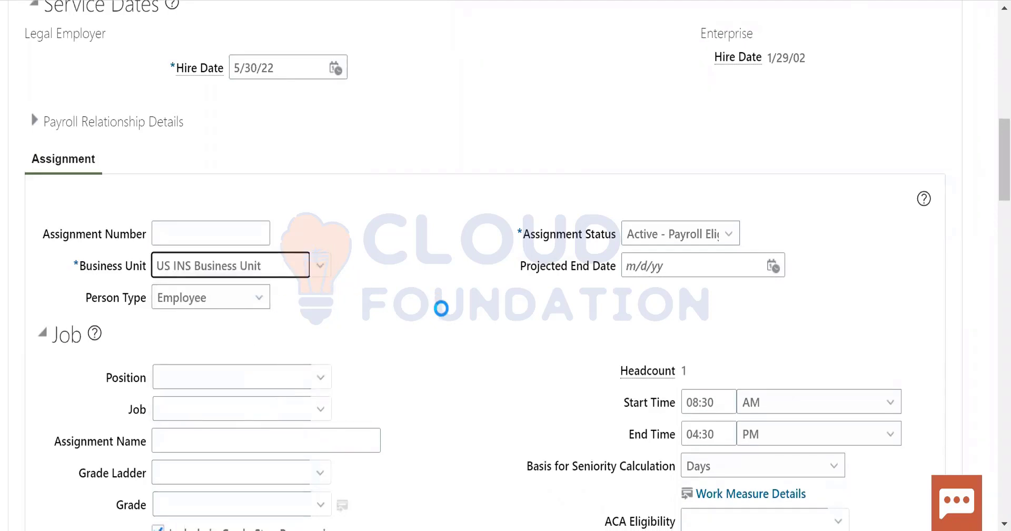
{"action": "scroll", "coordinate": [441, 308], "scroll_direction": "down", "scroll_amount": 3}
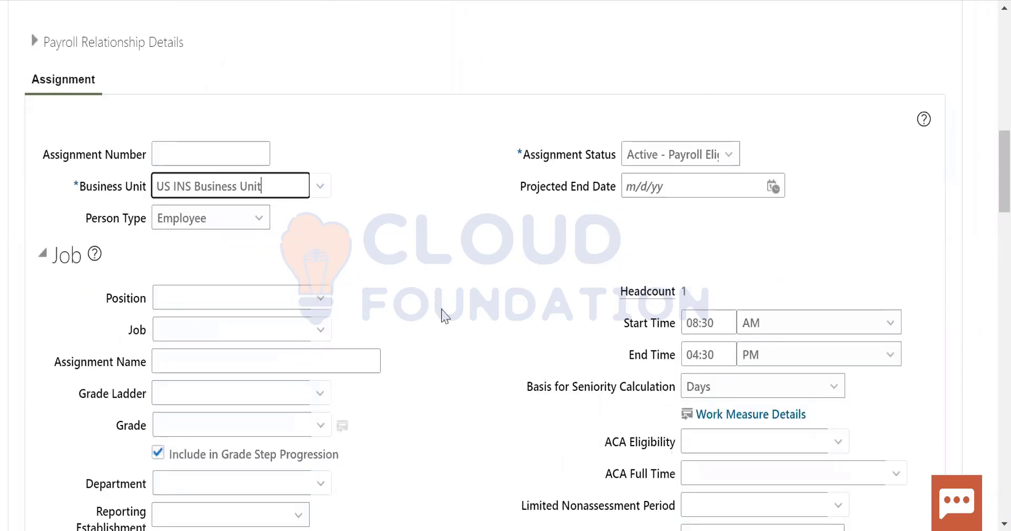
{"action": "scroll", "coordinate": [489, 295], "scroll_direction": "up", "scroll_amount": 6}
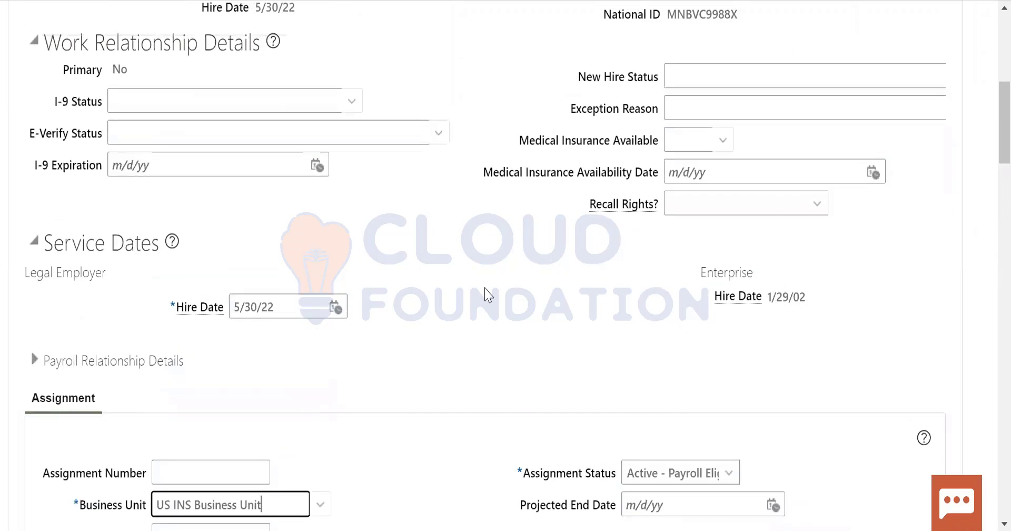
{"action": "scroll", "coordinate": [489, 295], "scroll_direction": "up", "scroll_amount": 5}
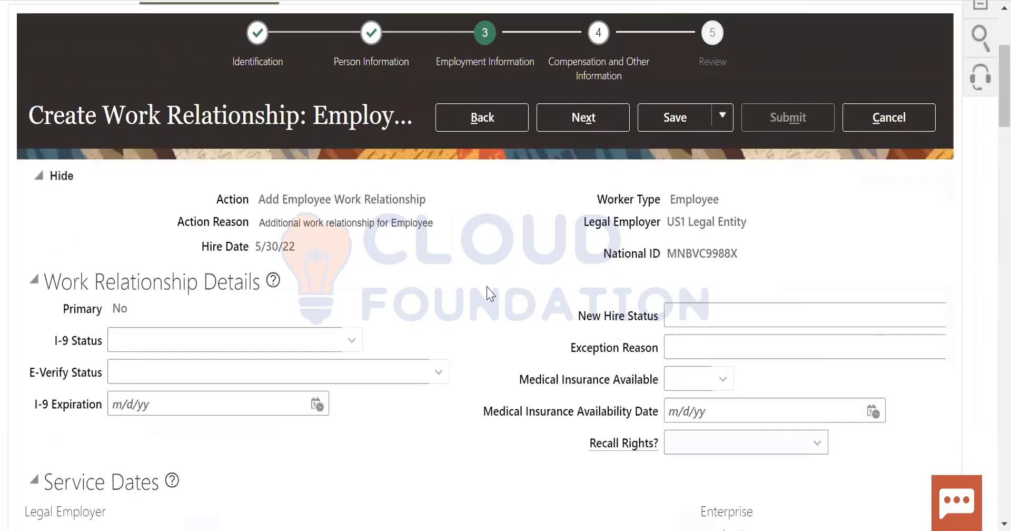
{"action": "scroll", "coordinate": [490, 292], "scroll_direction": "down", "scroll_amount": 7}
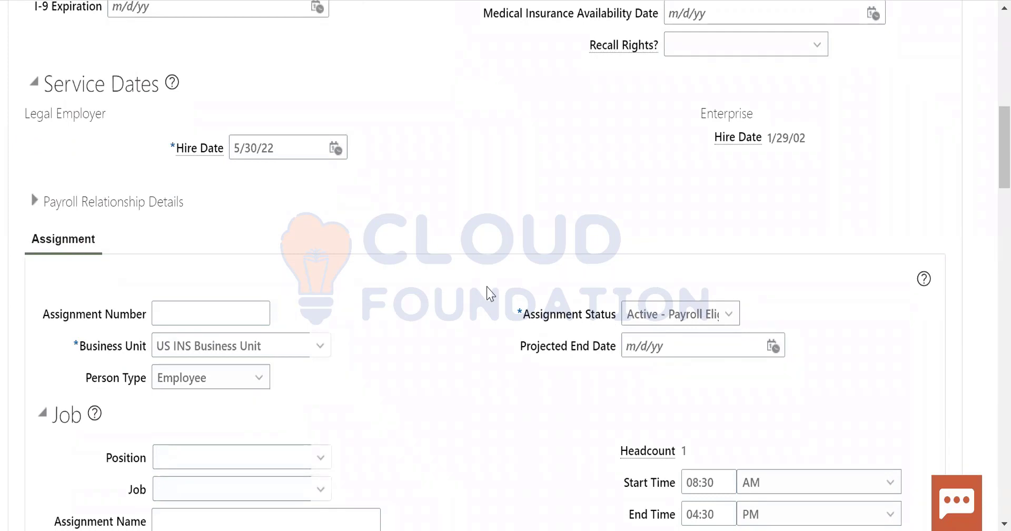
{"action": "scroll", "coordinate": [489, 293], "scroll_direction": "down", "scroll_amount": 2}
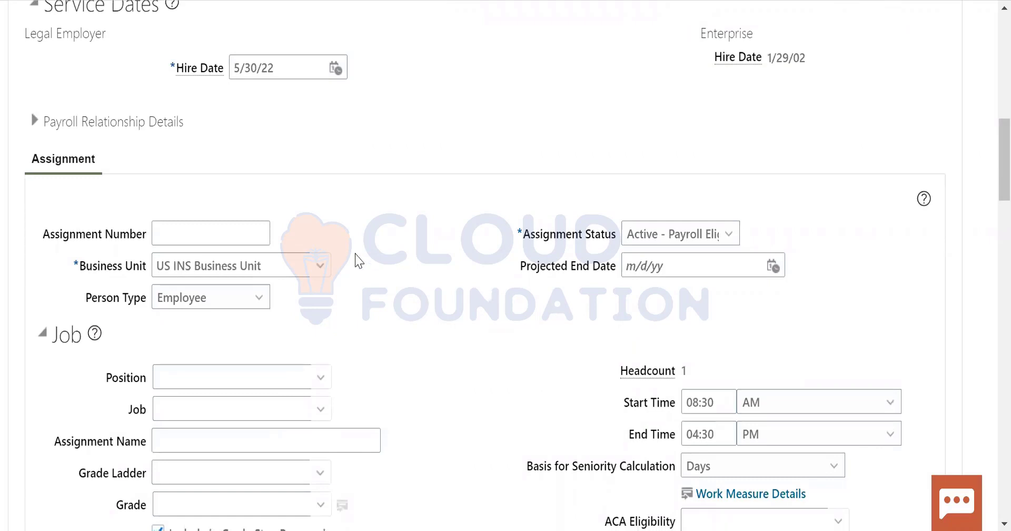
{"action": "left_click", "coordinate": [239, 301]}
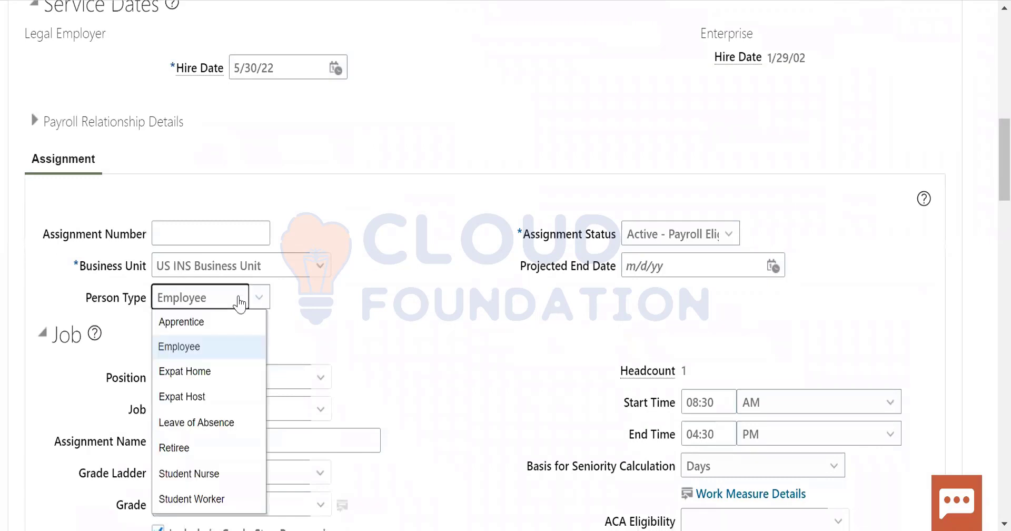
{"action": "left_click", "coordinate": [363, 321]}
{"action": "scroll", "coordinate": [416, 337], "scroll_direction": "down", "scroll_amount": 2}
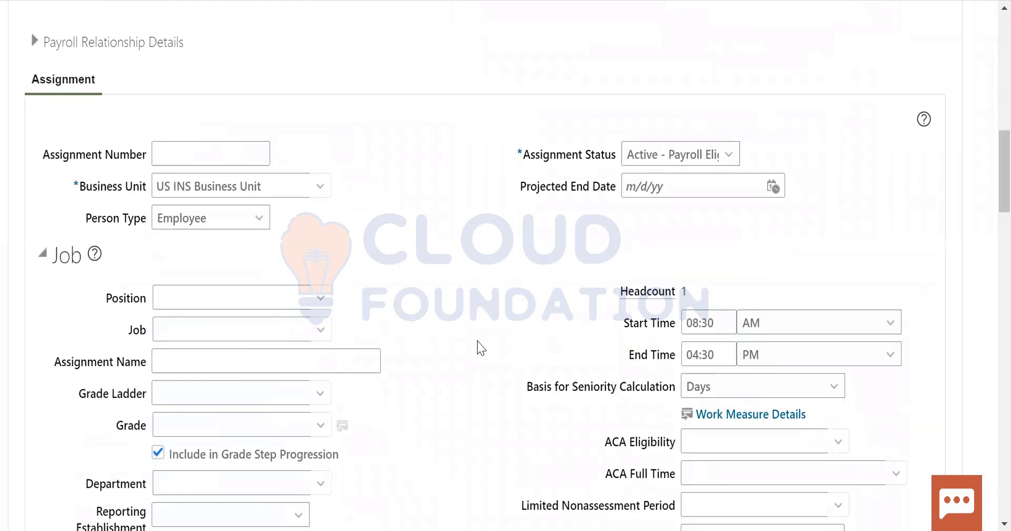
{"action": "scroll", "coordinate": [482, 349], "scroll_direction": "down", "scroll_amount": 2}
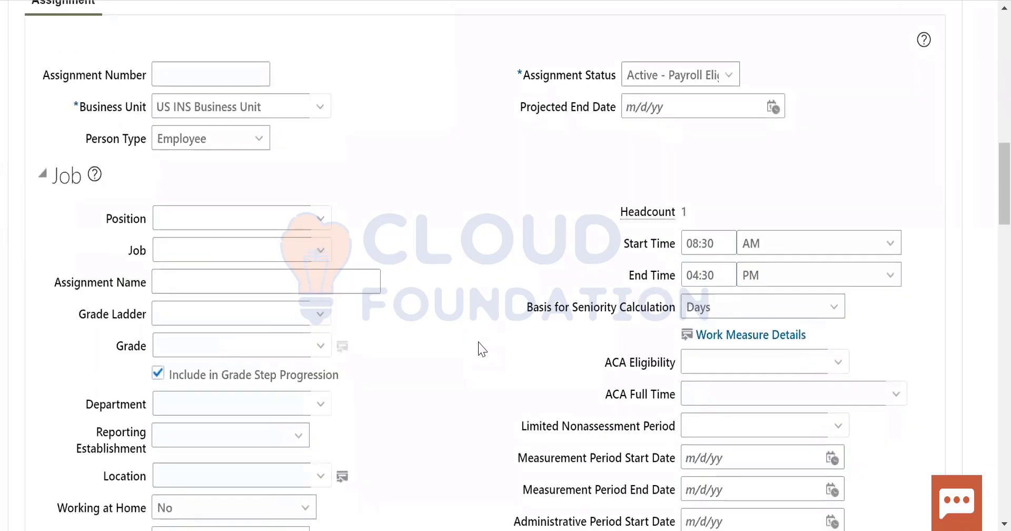
{"action": "scroll", "coordinate": [473, 337], "scroll_direction": "down", "scroll_amount": 4}
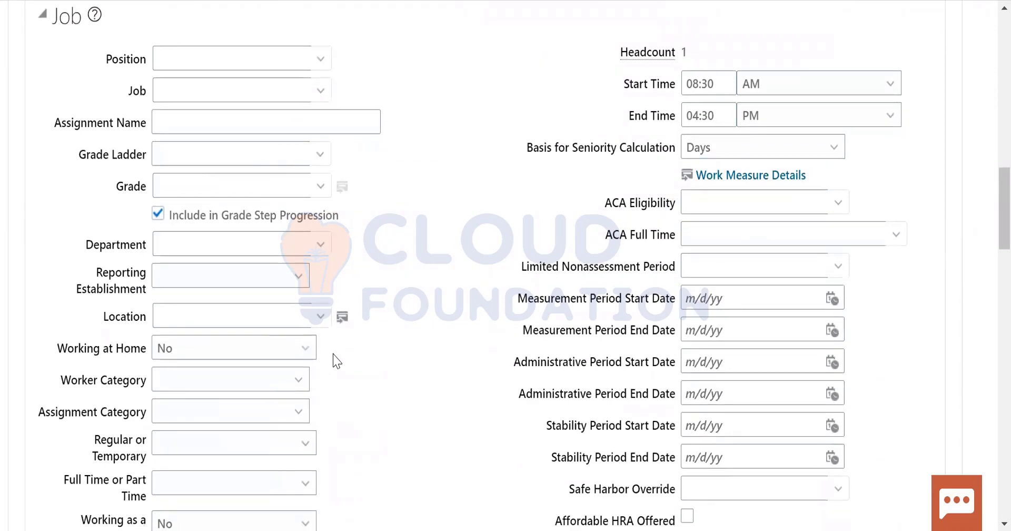
{"action": "left_click", "coordinate": [278, 383]}
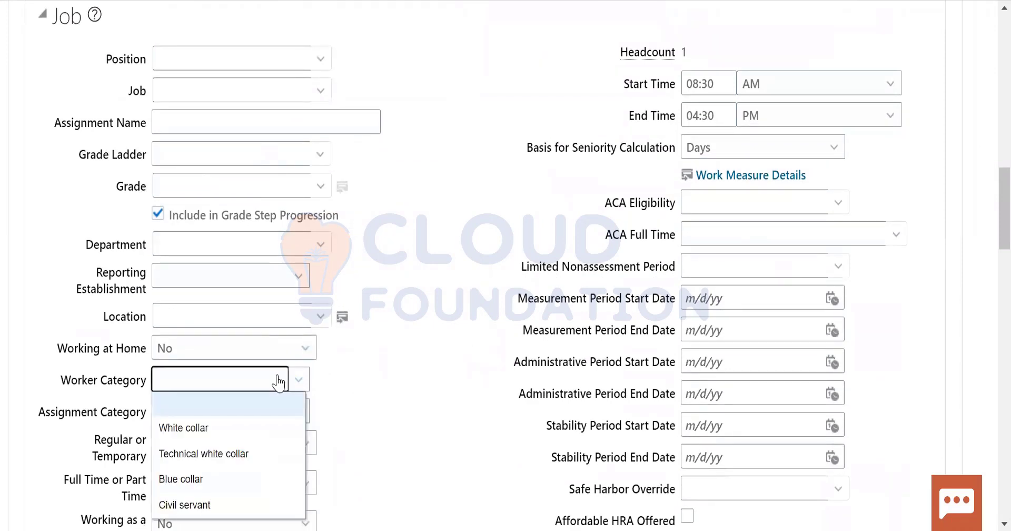
{"action": "left_click", "coordinate": [274, 413]}
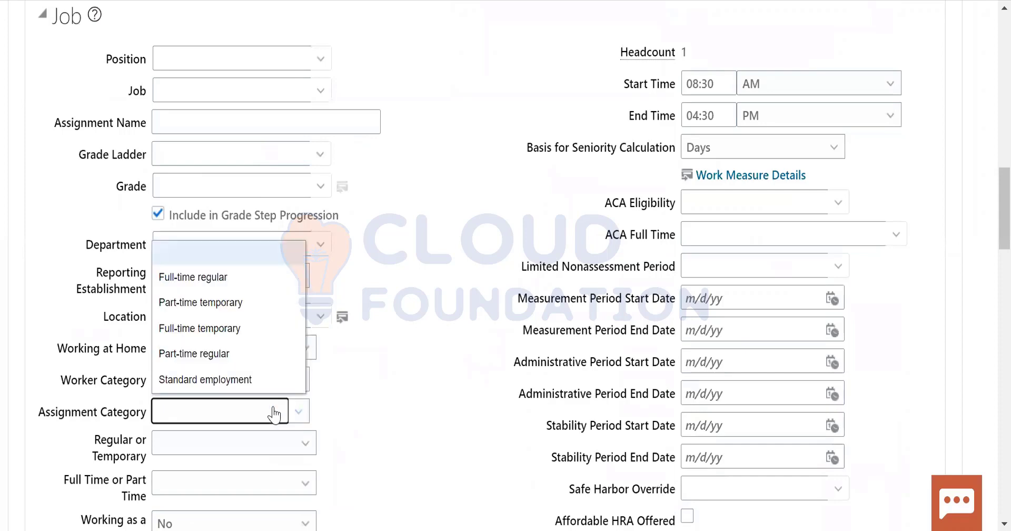
{"action": "left_click", "coordinate": [457, 378]}
{"action": "scroll", "coordinate": [457, 379], "scroll_direction": "up", "scroll_amount": 7}
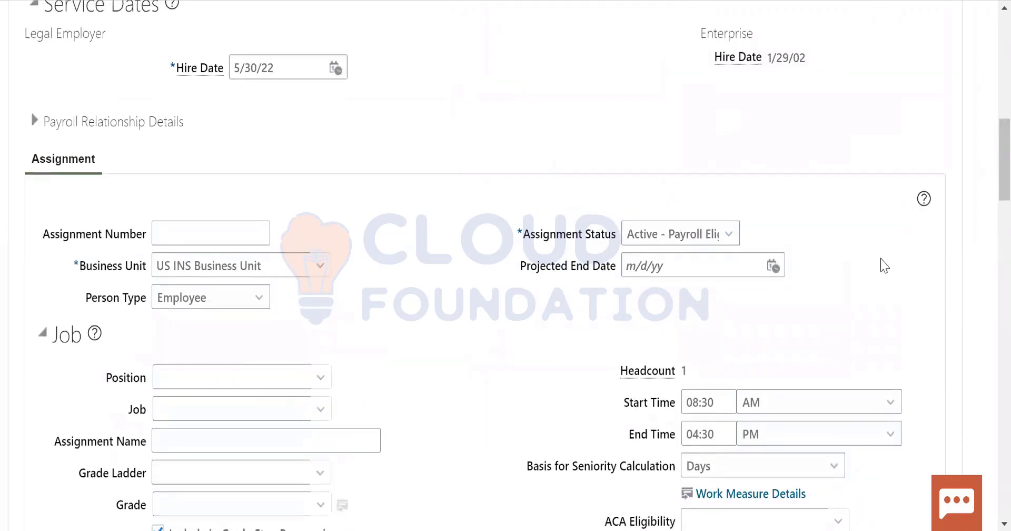
{"action": "scroll", "coordinate": [885, 266], "scroll_direction": "up", "scroll_amount": 10}
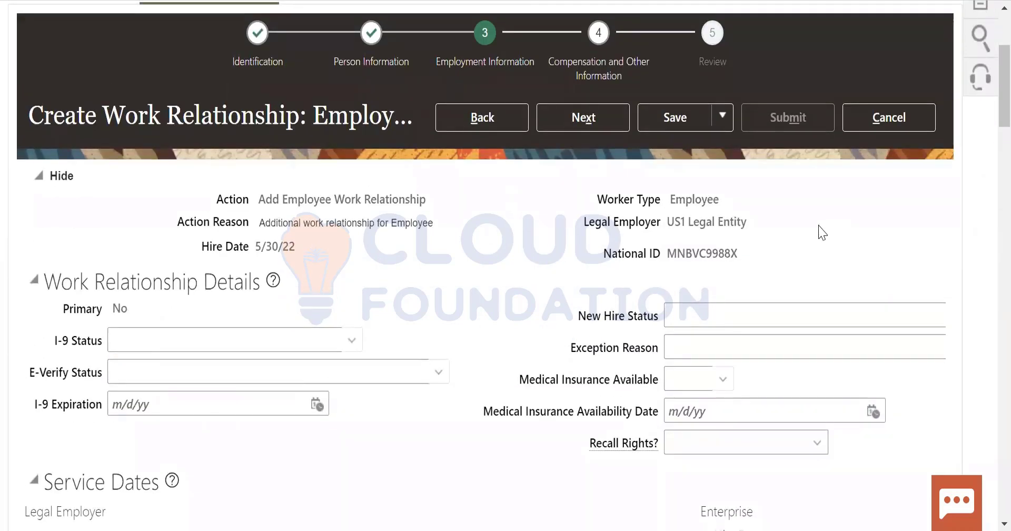
{"action": "scroll", "coordinate": [836, 279], "scroll_direction": "down", "scroll_amount": 3}
{"action": "scroll", "coordinate": [836, 278], "scroll_direction": "down", "scroll_amount": 2}
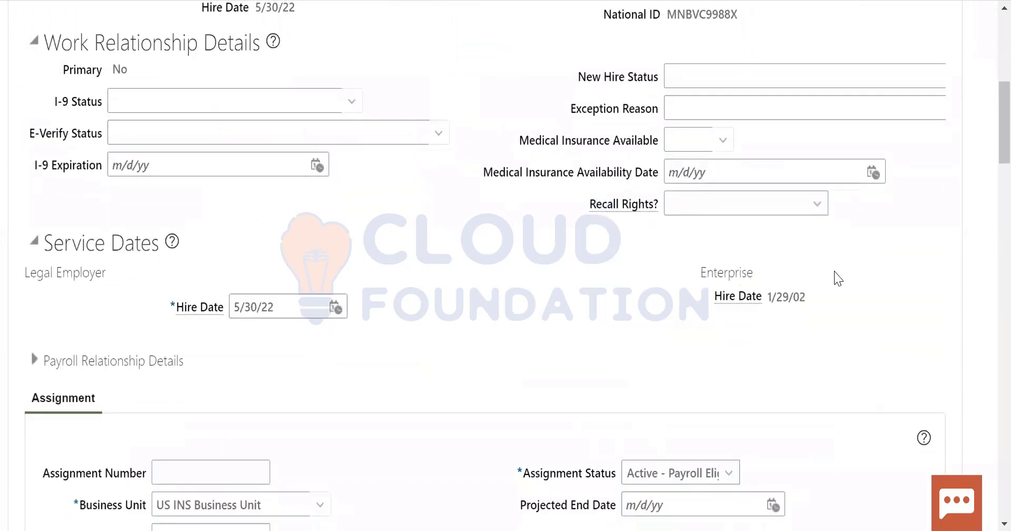
{"action": "scroll", "coordinate": [836, 278], "scroll_direction": "up", "scroll_amount": 8}
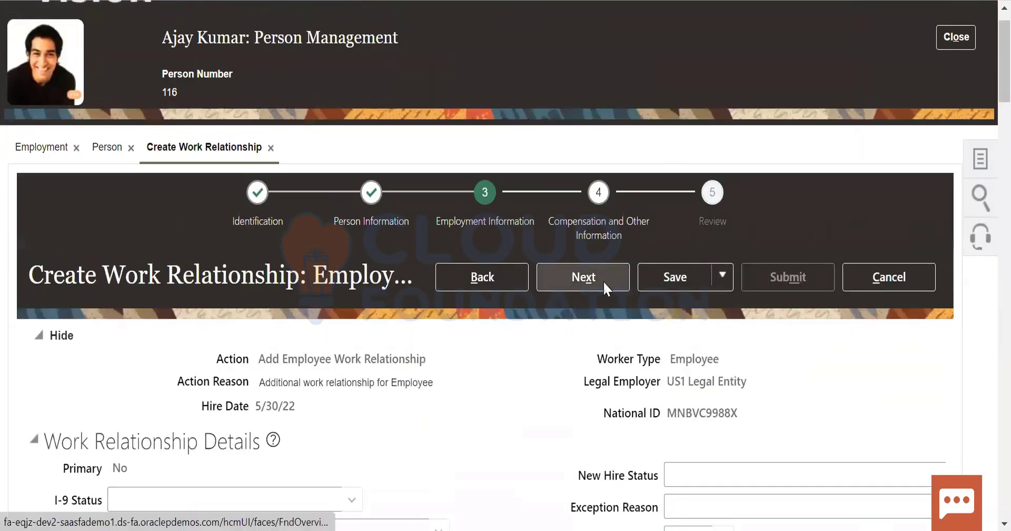
{"action": "scroll", "coordinate": [766, 331], "scroll_direction": "down", "scroll_amount": 6}
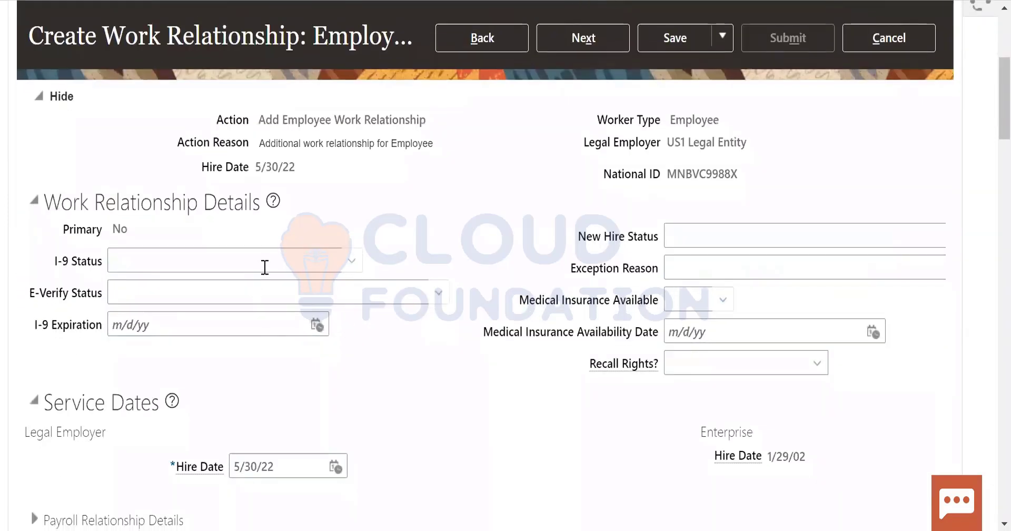
{"action": "scroll", "coordinate": [428, 318], "scroll_direction": "down", "scroll_amount": 5}
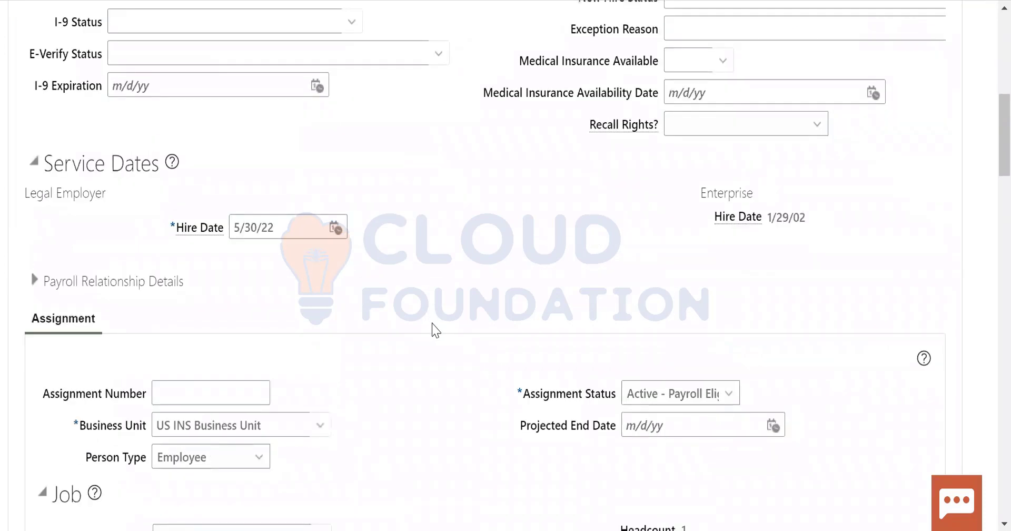
{"action": "scroll", "coordinate": [433, 331], "scroll_direction": "down", "scroll_amount": 4}
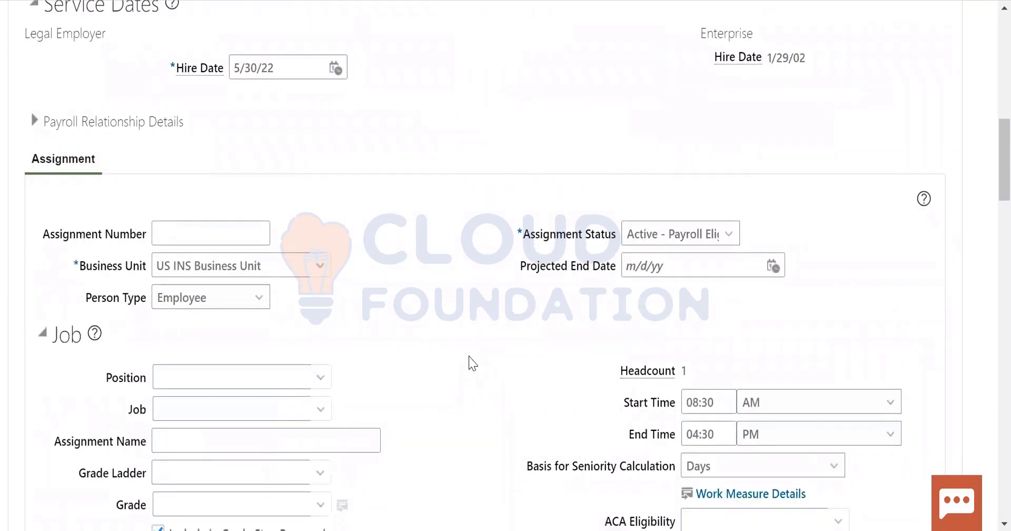
{"action": "scroll", "coordinate": [470, 356], "scroll_direction": "down", "scroll_amount": 5}
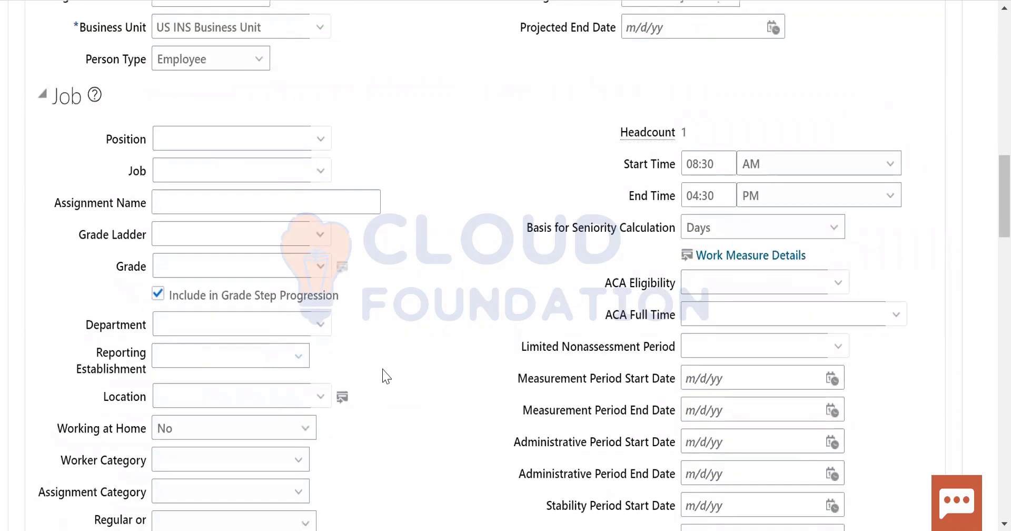
{"action": "scroll", "coordinate": [383, 375], "scroll_direction": "up", "scroll_amount": 15}
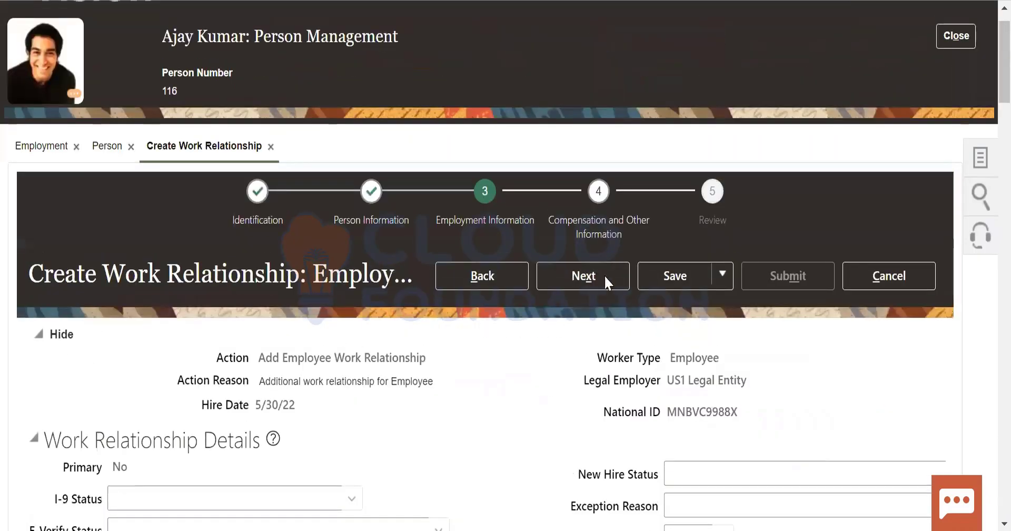
On the compensation step, choose a salary basis and enter a 10,000 USD annual salary amount
{"action": "left_click", "coordinate": [606, 279]}
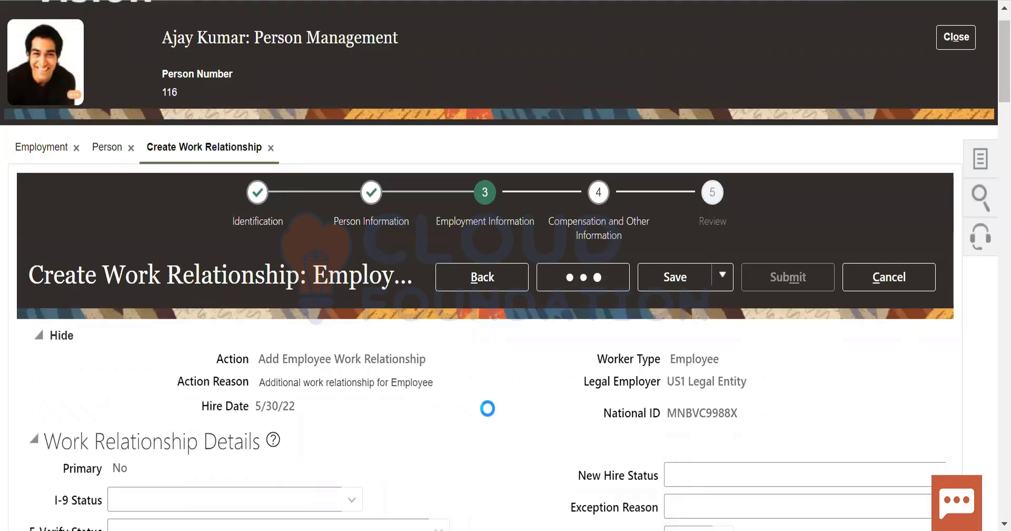
{"action": "scroll", "coordinate": [489, 413], "scroll_direction": "down", "scroll_amount": 10}
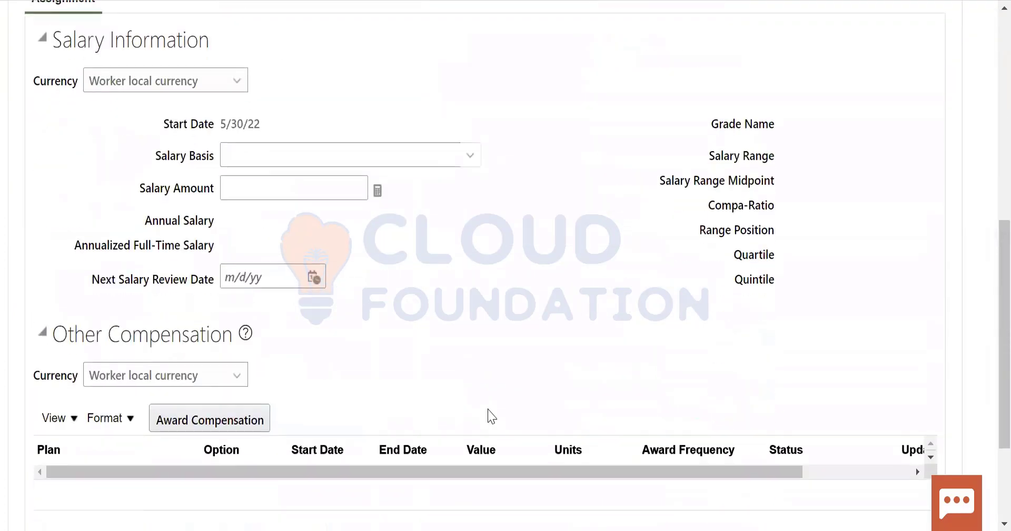
{"action": "scroll", "coordinate": [490, 416], "scroll_direction": "down", "scroll_amount": 3}
{"action": "scroll", "coordinate": [490, 415], "scroll_direction": "up", "scroll_amount": 8}
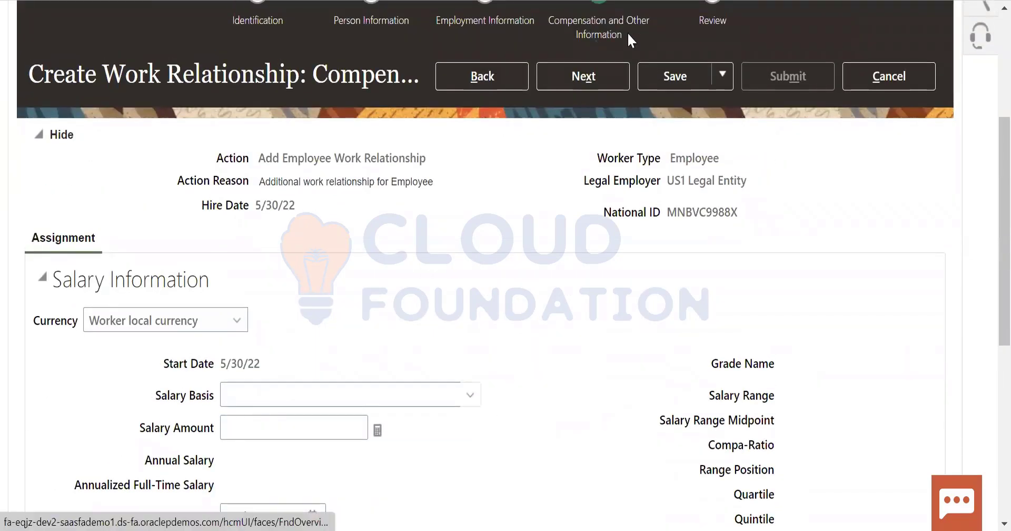
{"action": "scroll", "coordinate": [594, 85], "scroll_direction": "up", "scroll_amount": 2}
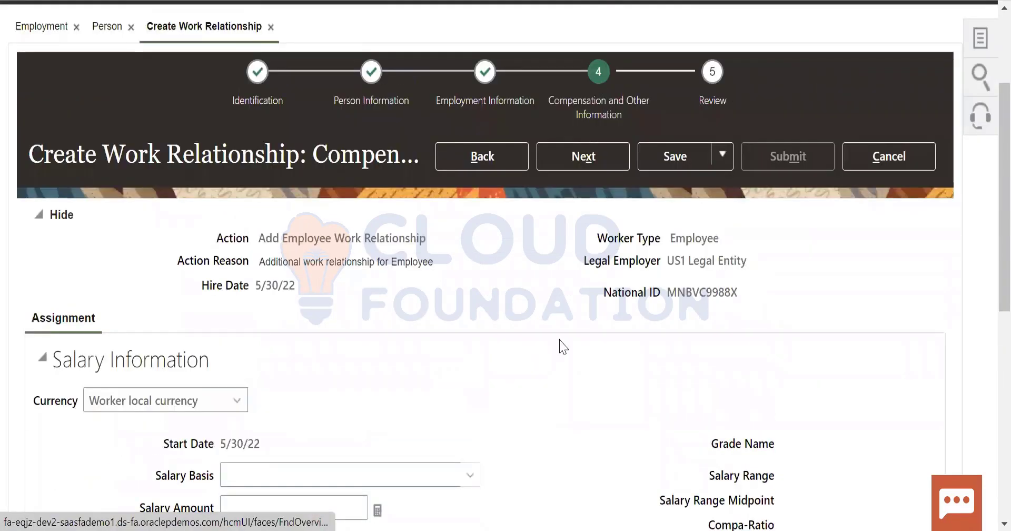
{"action": "scroll", "coordinate": [473, 315], "scroll_direction": "down", "scroll_amount": 4}
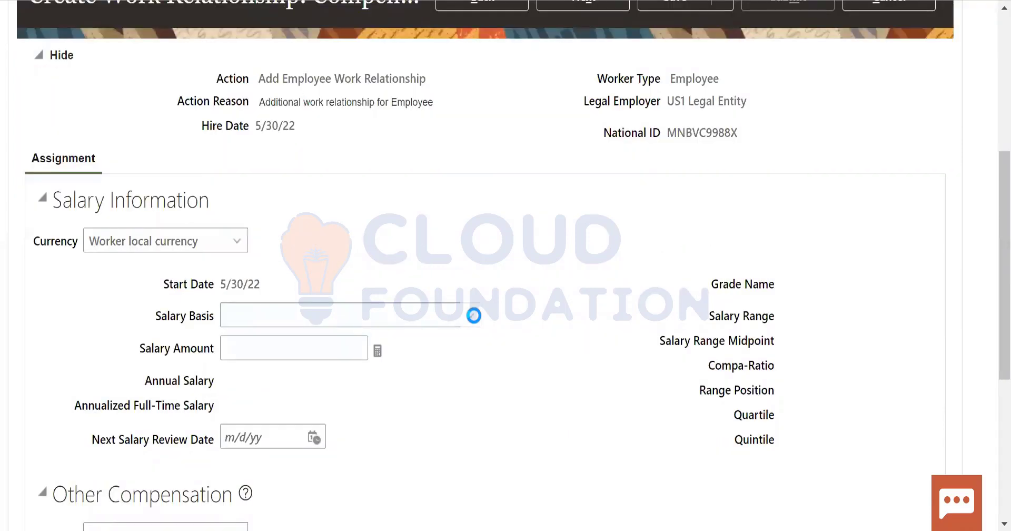
{"action": "left_click", "coordinate": [289, 306]}
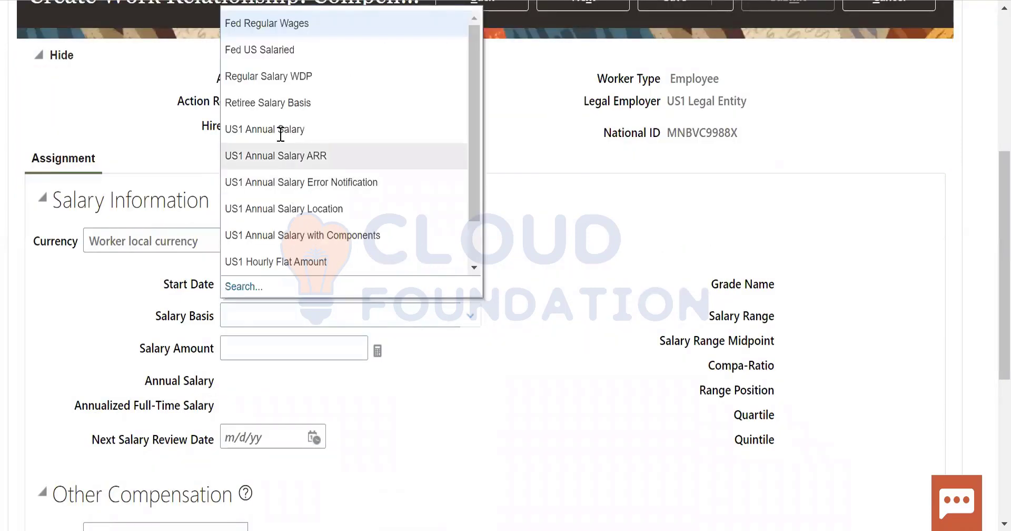
{"action": "left_click", "coordinate": [284, 348]}
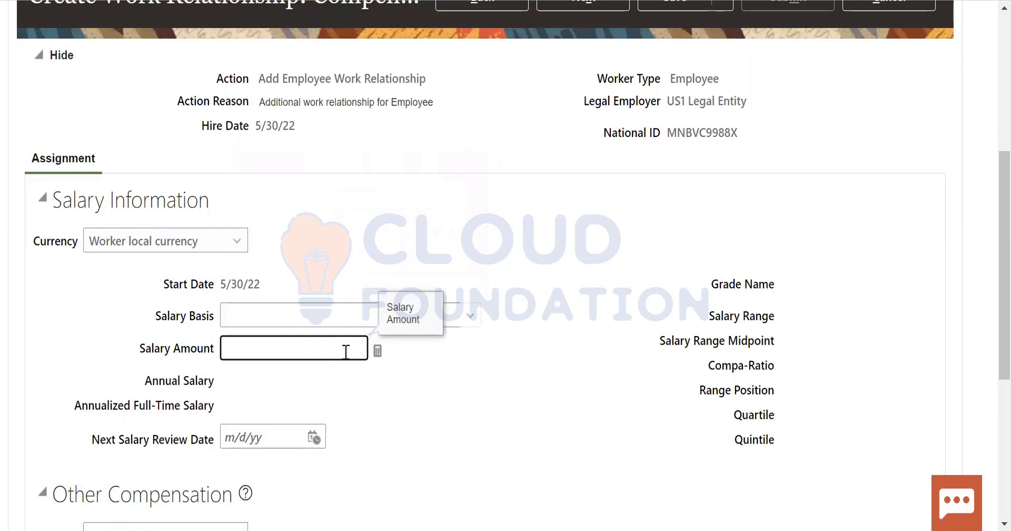
{"action": "type", "text": "10,000"}
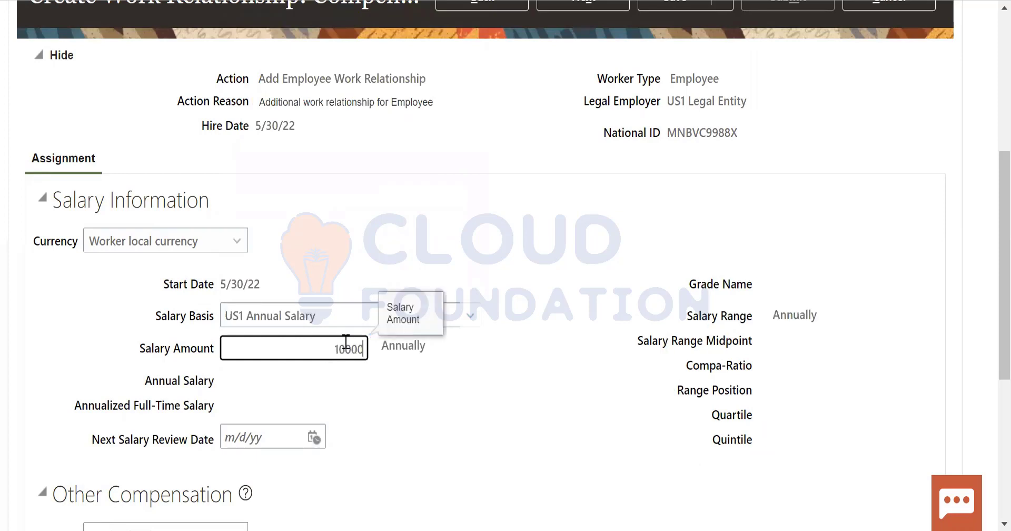
{"action": "left_click", "coordinate": [497, 367]}
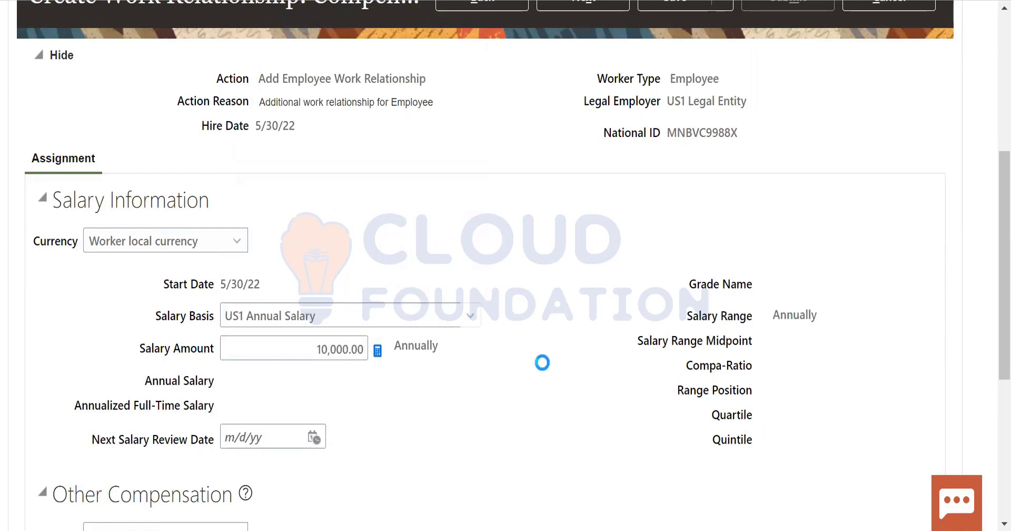
Advance to the Review step and scroll through the new work relationship details
{"action": "scroll", "coordinate": [497, 367], "scroll_direction": "up", "scroll_amount": 5}
{"action": "left_click", "coordinate": [592, 245]}
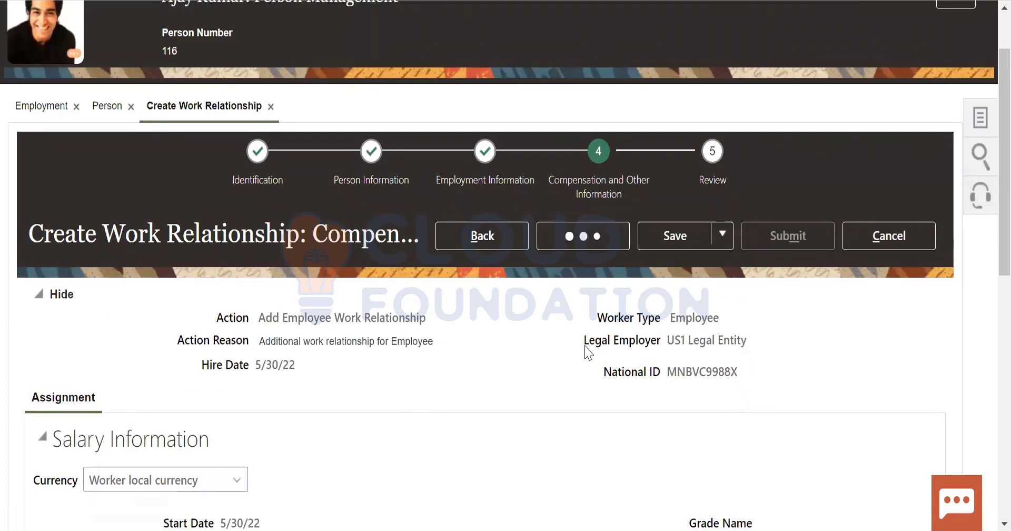
{"action": "scroll", "coordinate": [590, 337], "scroll_direction": "down", "scroll_amount": 5}
{"action": "scroll", "coordinate": [585, 345], "scroll_direction": "down", "scroll_amount": 6}
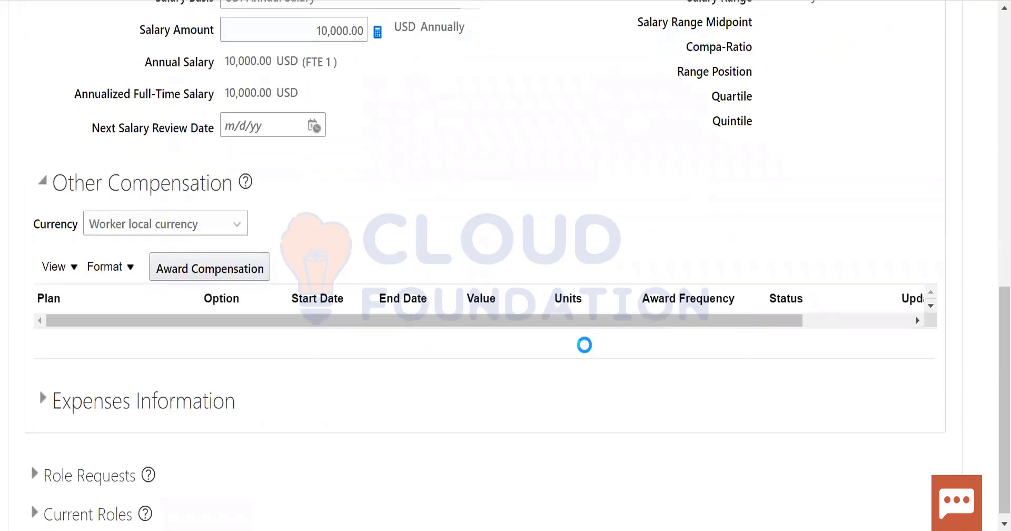
{"action": "scroll", "coordinate": [585, 345], "scroll_direction": "down", "scroll_amount": 1}
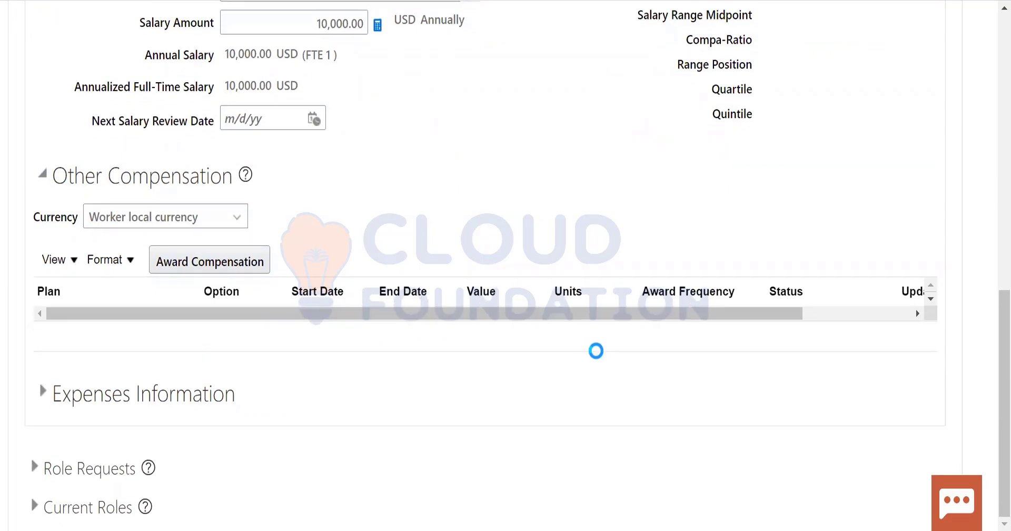
{"action": "scroll", "coordinate": [598, 350], "scroll_direction": "up", "scroll_amount": 15}
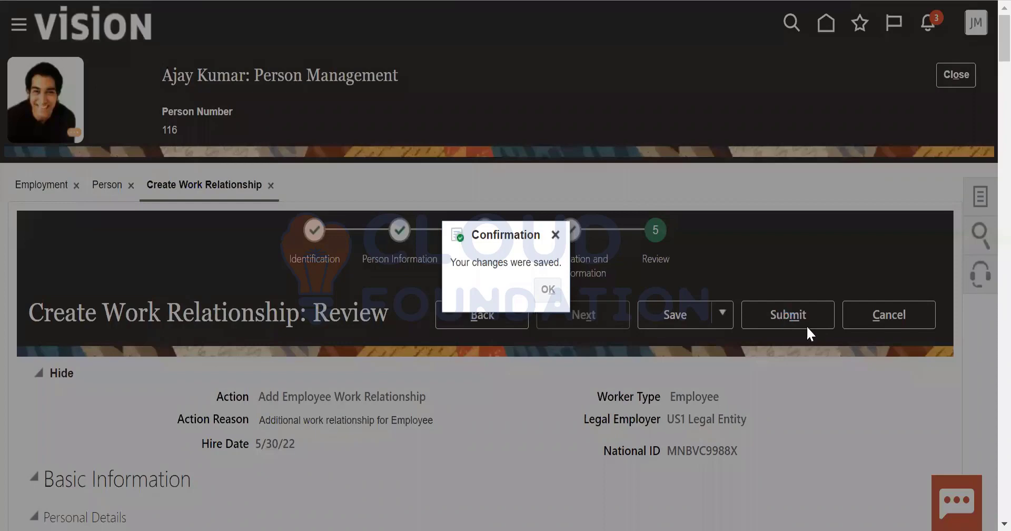
Submit the work relationship request, confirm the warning, and acknowledge the submitted confirmation
{"action": "left_click", "coordinate": [802, 324]}
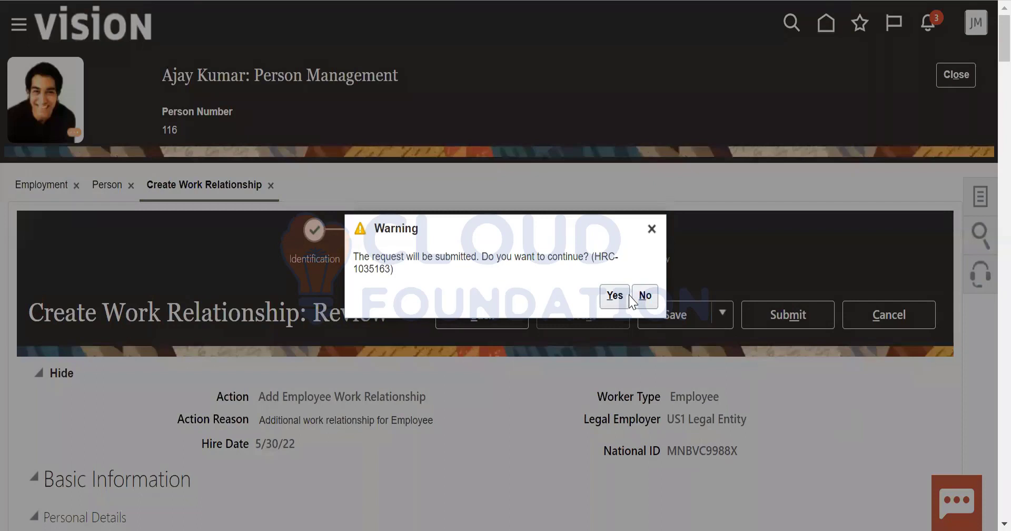
{"action": "left_click", "coordinate": [627, 296]}
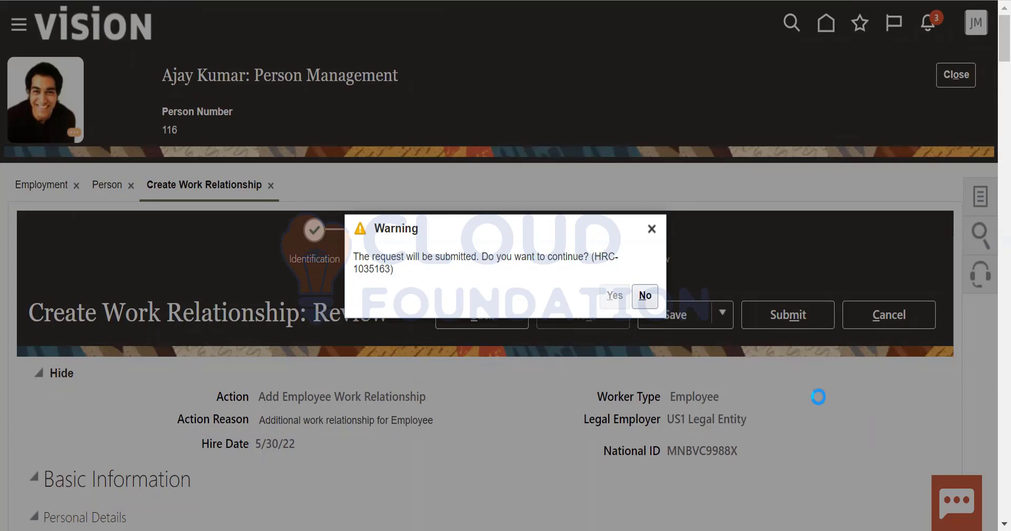
{"action": "scroll", "coordinate": [817, 396], "scroll_direction": "down", "scroll_amount": 5}
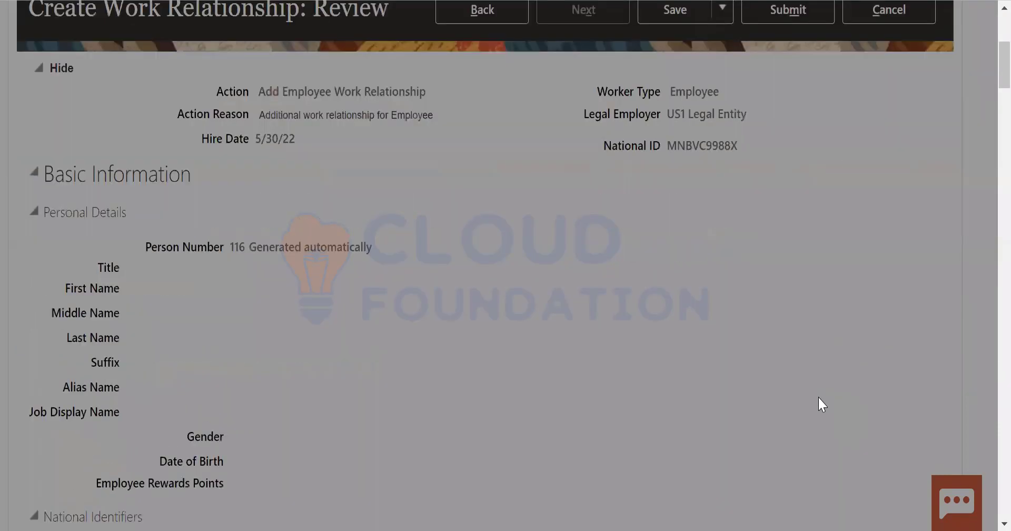
{"action": "left_click", "coordinate": [549, 297]}
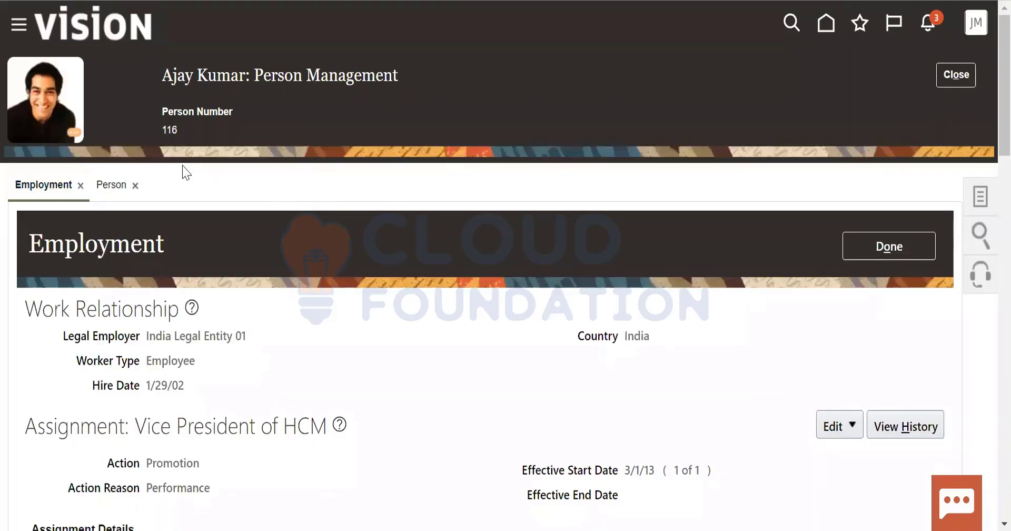
Select the employee's person number, then browse and close the person Tasks panel
{"action": "double_click", "coordinate": [167, 131]}
{"action": "left_click", "coordinate": [985, 199]}
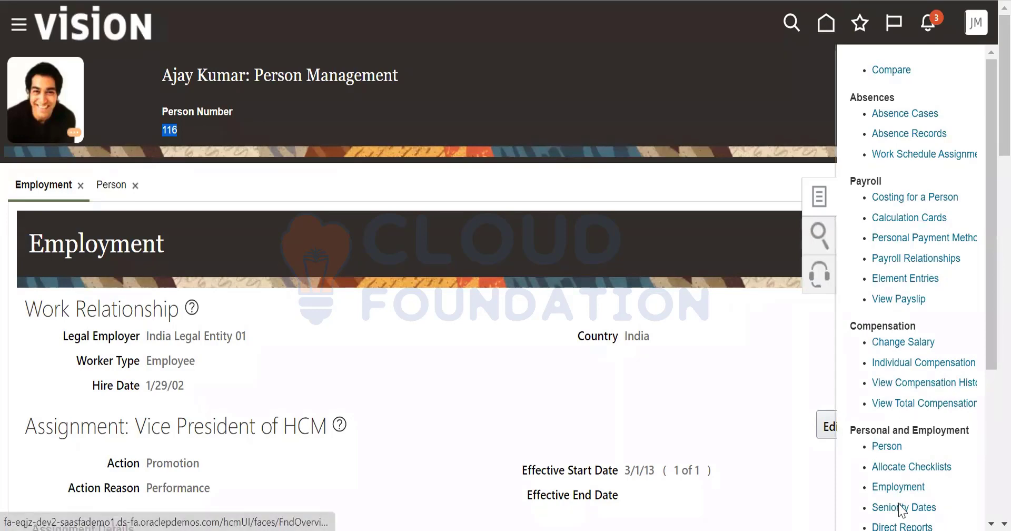
{"action": "scroll", "coordinate": [989, 376], "scroll_direction": "down", "scroll_amount": 2}
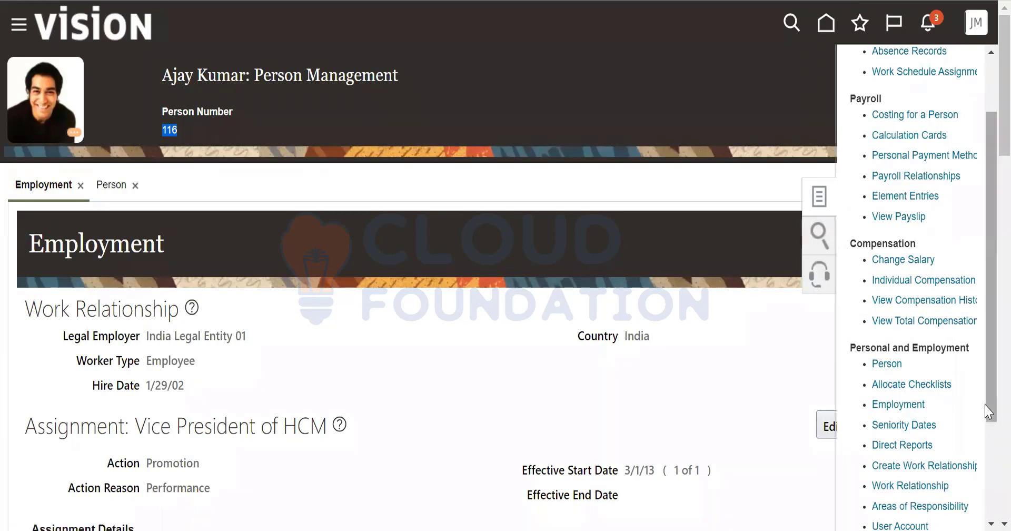
{"action": "scroll", "coordinate": [990, 507], "scroll_direction": "down", "scroll_amount": 3}
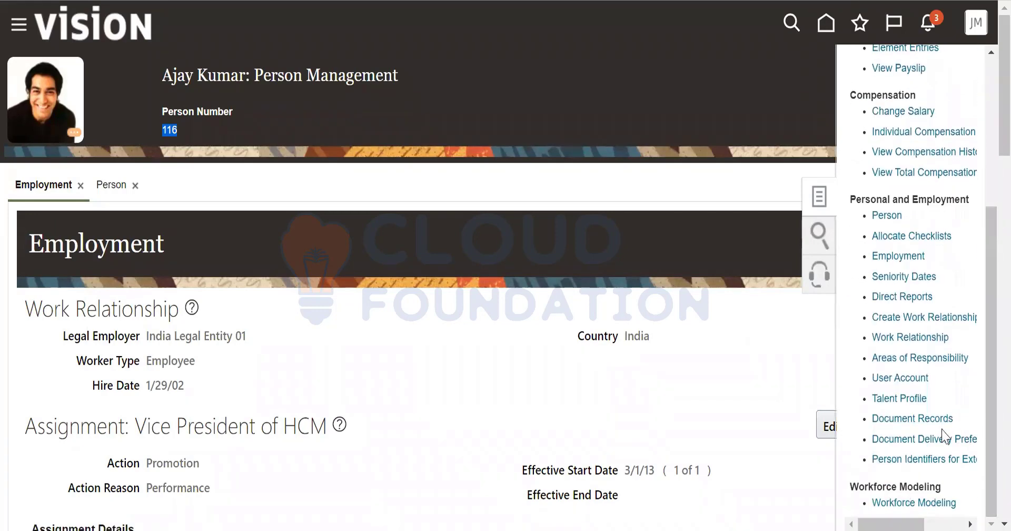
{"action": "scroll", "coordinate": [945, 423], "scroll_direction": "up", "scroll_amount": 5}
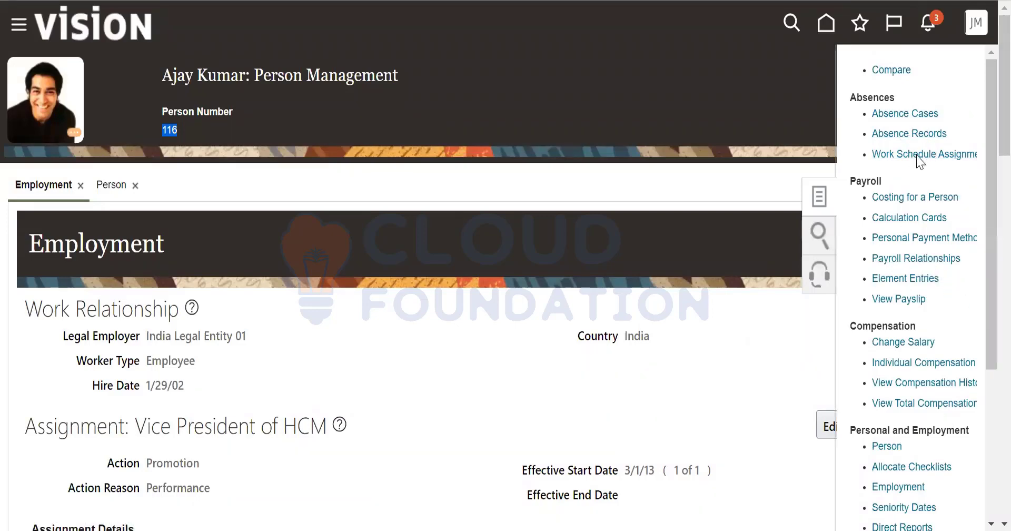
{"action": "left_click", "coordinate": [770, 121]}
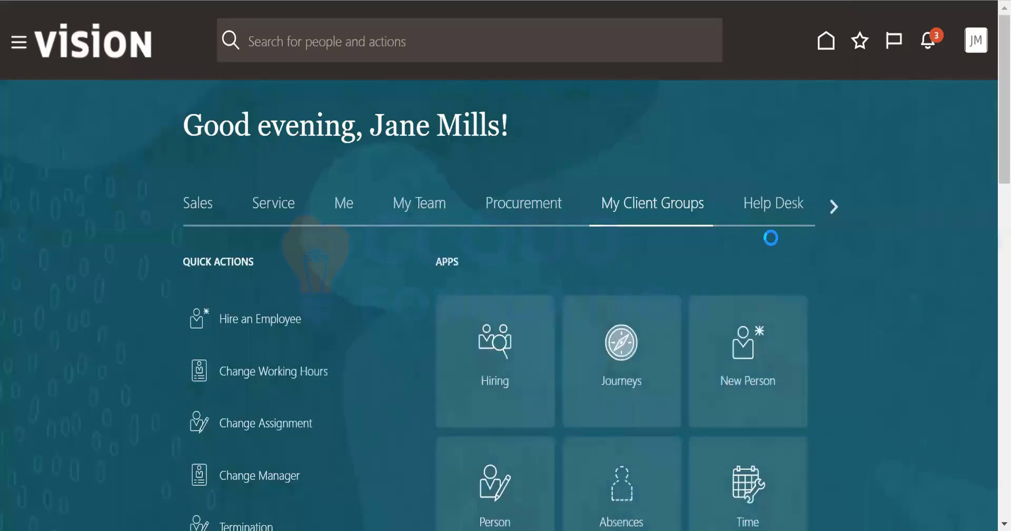
Search Person Management for person number 116 and open the matching employee
{"action": "scroll", "coordinate": [790, 285], "scroll_direction": "down", "scroll_amount": 3}
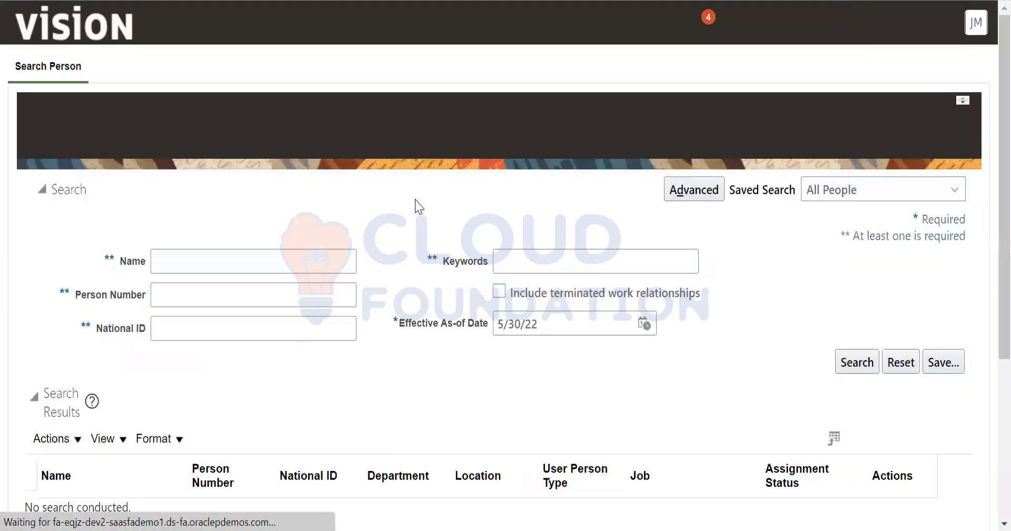
{"action": "left_click", "coordinate": [225, 292]}
{"action": "type", "text": "11"}
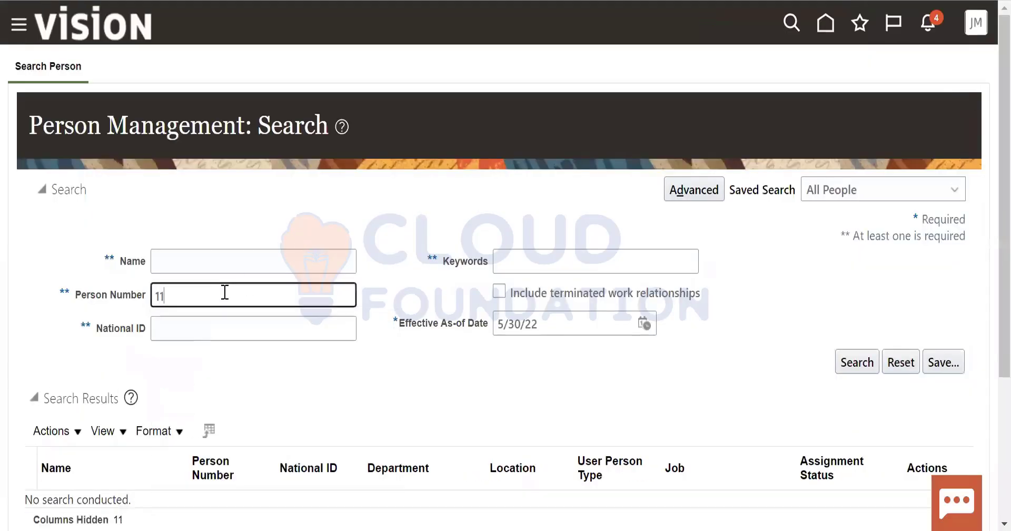
{"action": "type", "text": "6"}
{"action": "left_click", "coordinate": [858, 361]}
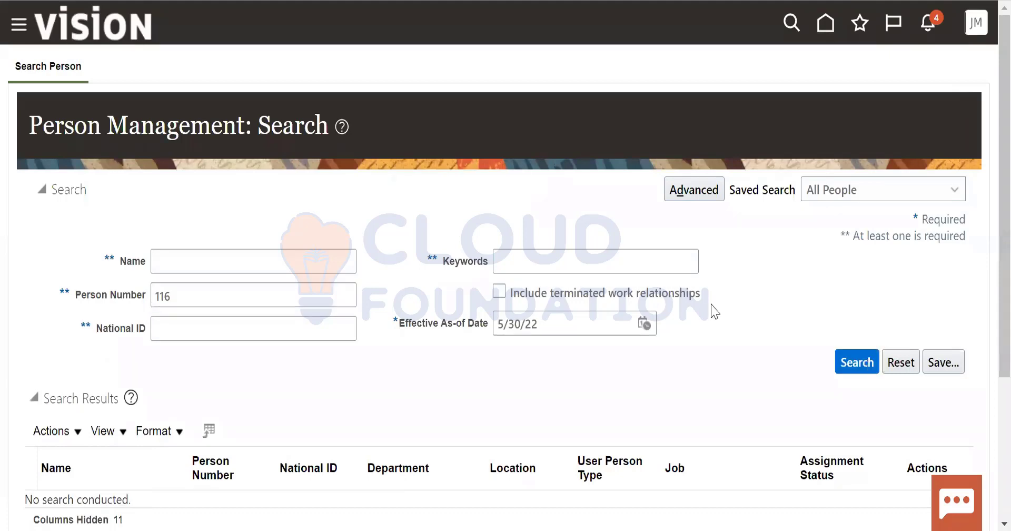
{"action": "scroll", "coordinate": [716, 314], "scroll_direction": "down", "scroll_amount": 4}
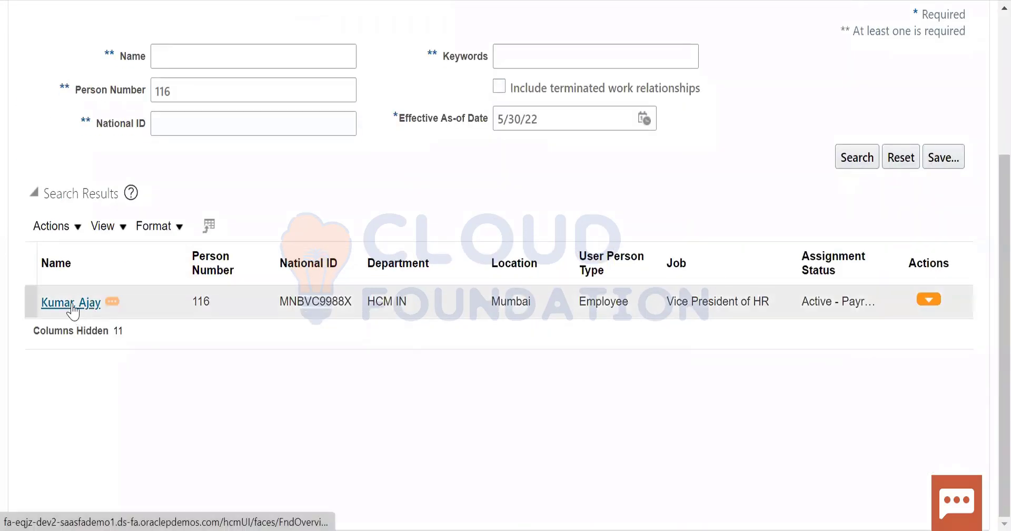
{"action": "left_click", "coordinate": [113, 303]}
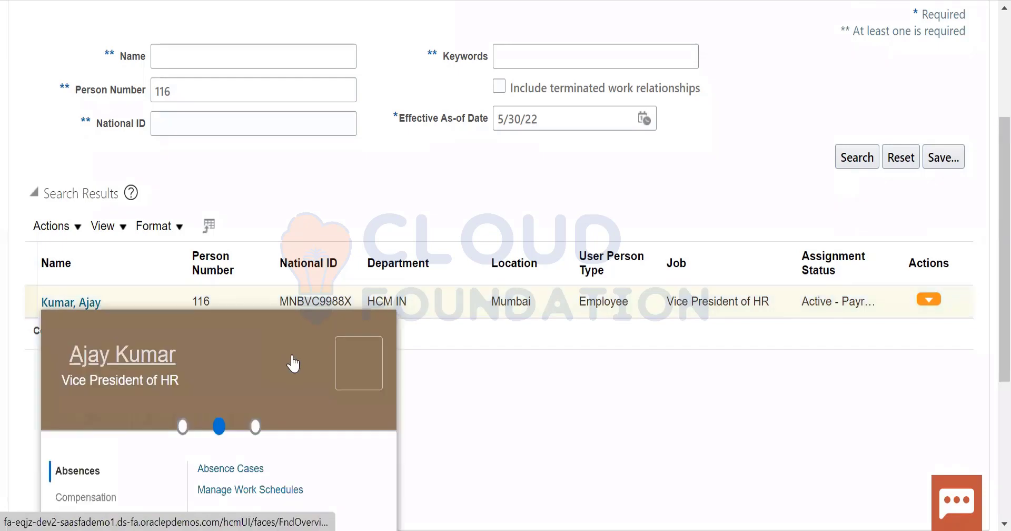
Dismiss the quick-view card and review the Vice President of HCM assignment on the Employment page
{"action": "scroll", "coordinate": [292, 354], "scroll_direction": "down", "scroll_amount": 5}
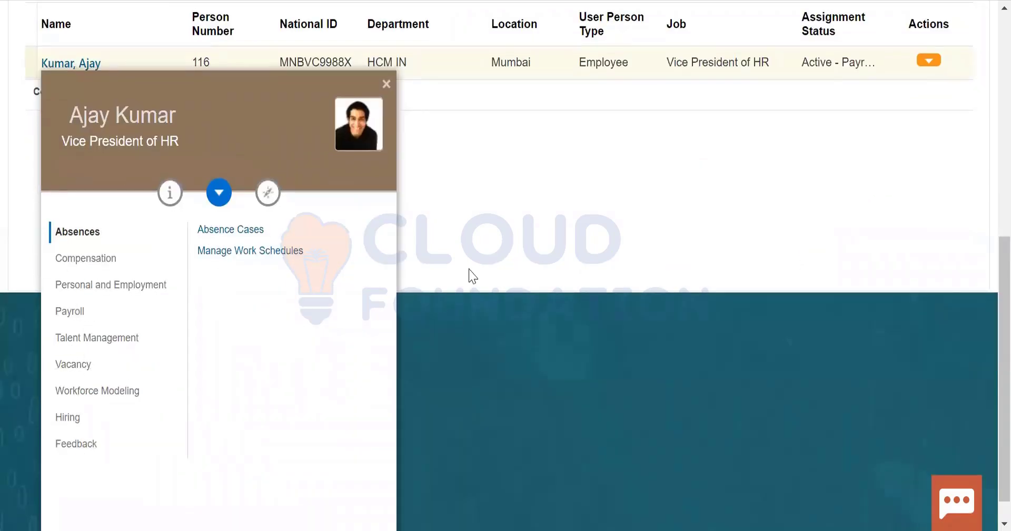
{"action": "left_click", "coordinate": [503, 253]}
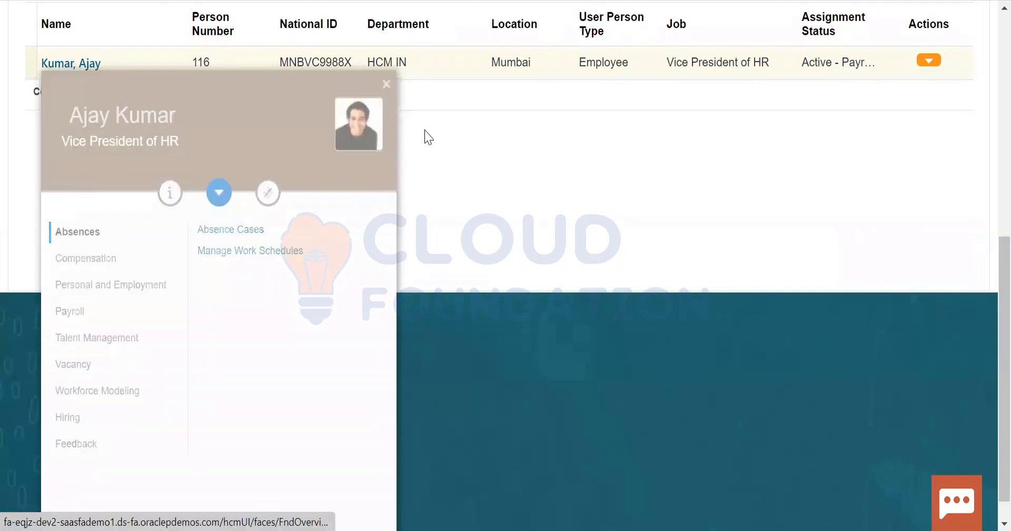
{"action": "scroll", "coordinate": [167, 250], "scroll_direction": "up", "scroll_amount": 5}
{"action": "left_click", "coordinate": [83, 299]}
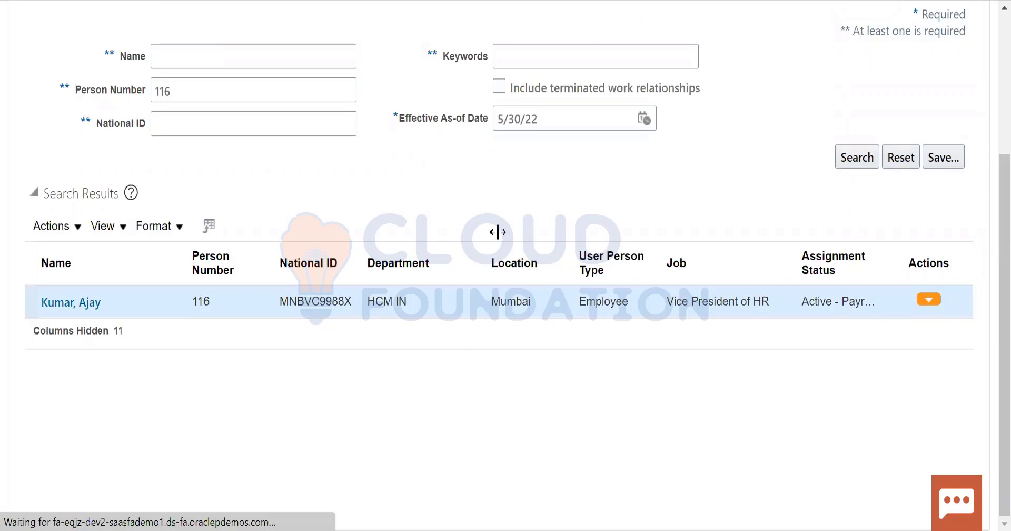
{"action": "scroll", "coordinate": [685, 279], "scroll_direction": "down", "scroll_amount": 5}
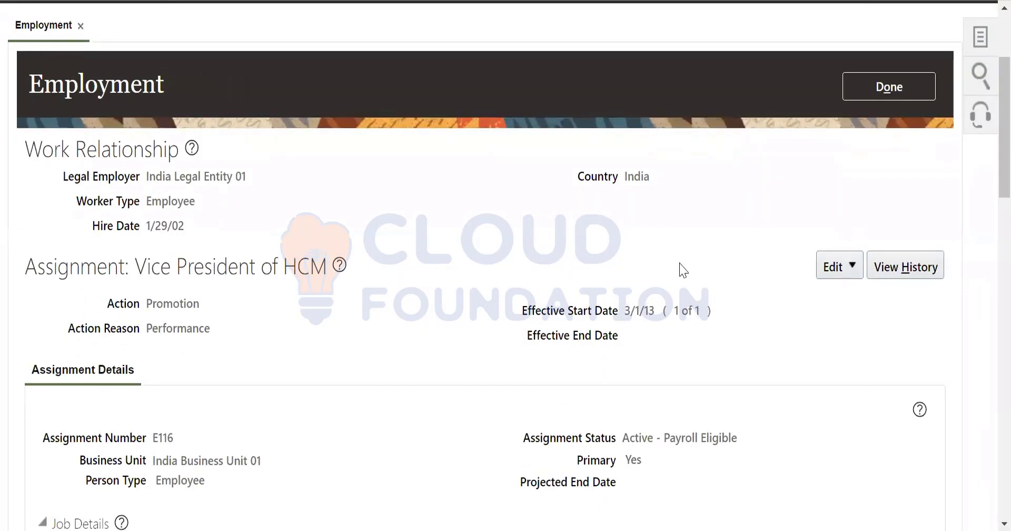
{"action": "scroll", "coordinate": [666, 271], "scroll_direction": "down", "scroll_amount": 6}
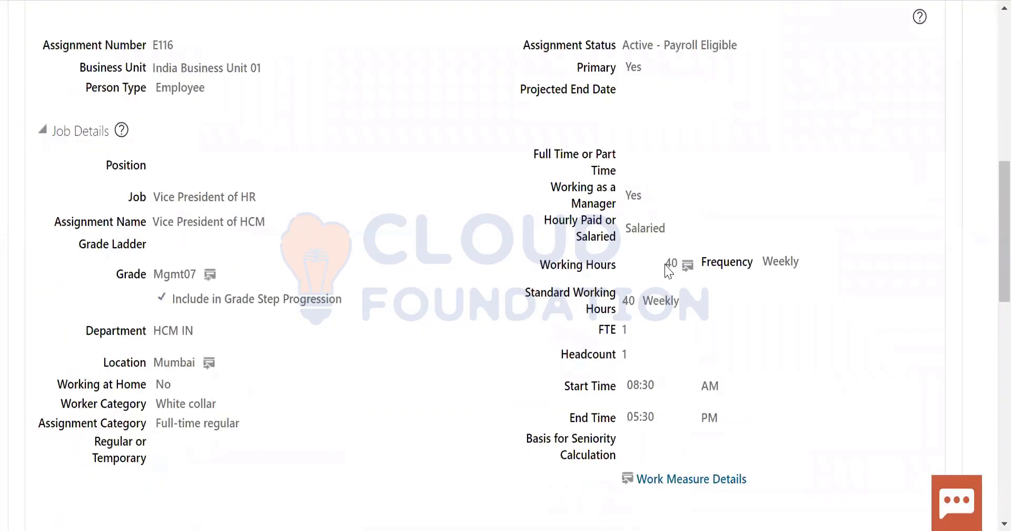
{"action": "scroll", "coordinate": [673, 272], "scroll_direction": "down", "scroll_amount": 5}
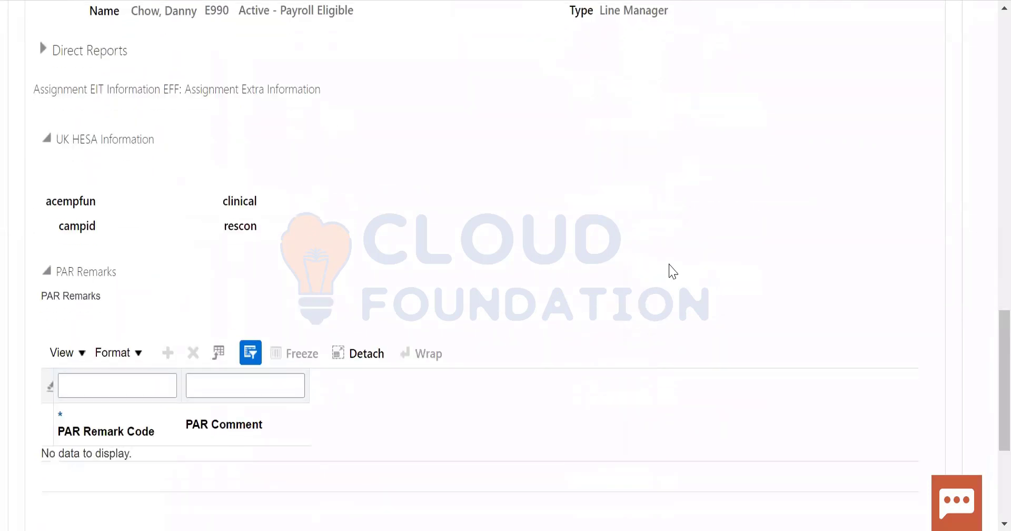
{"action": "scroll", "coordinate": [673, 271], "scroll_direction": "up", "scroll_amount": 15}
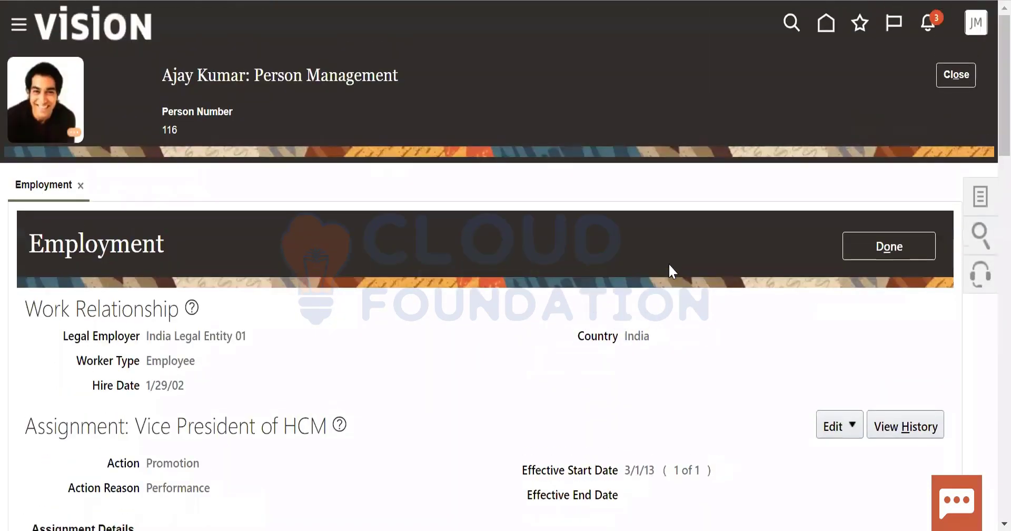